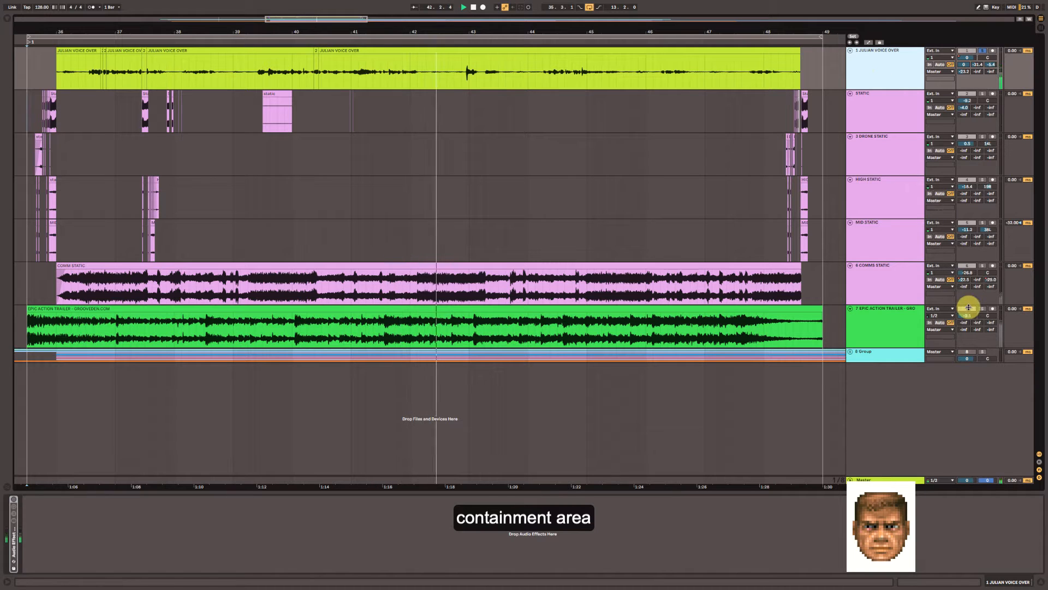
- Audition the mix, switch the EPIC ACTION TRAILER music track on during playback, and stop playback
left_click(969, 307)
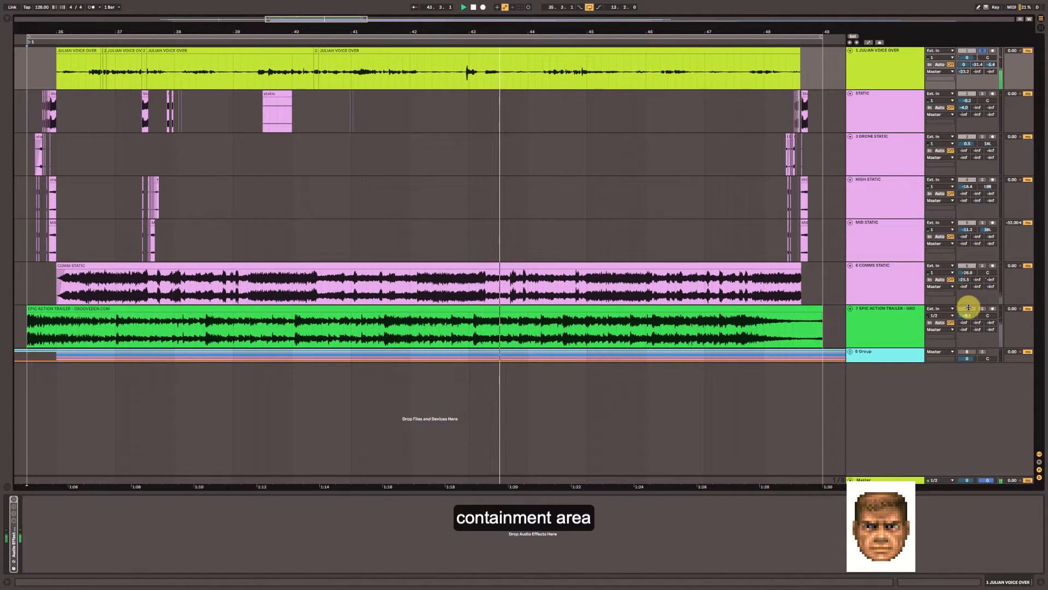
left_click(876, 76)
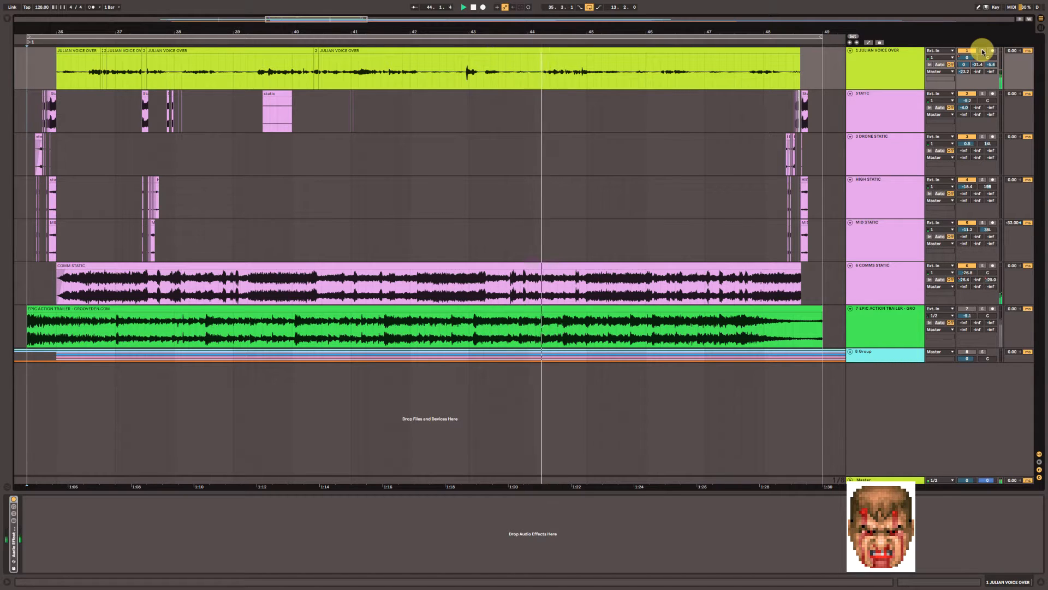
left_click(969, 309)
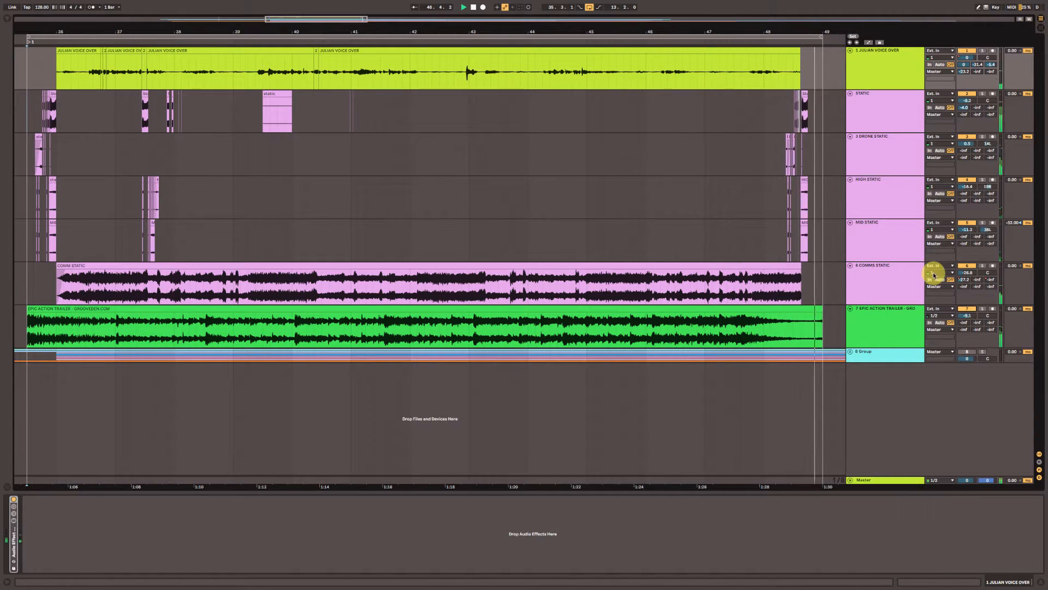
key("space")
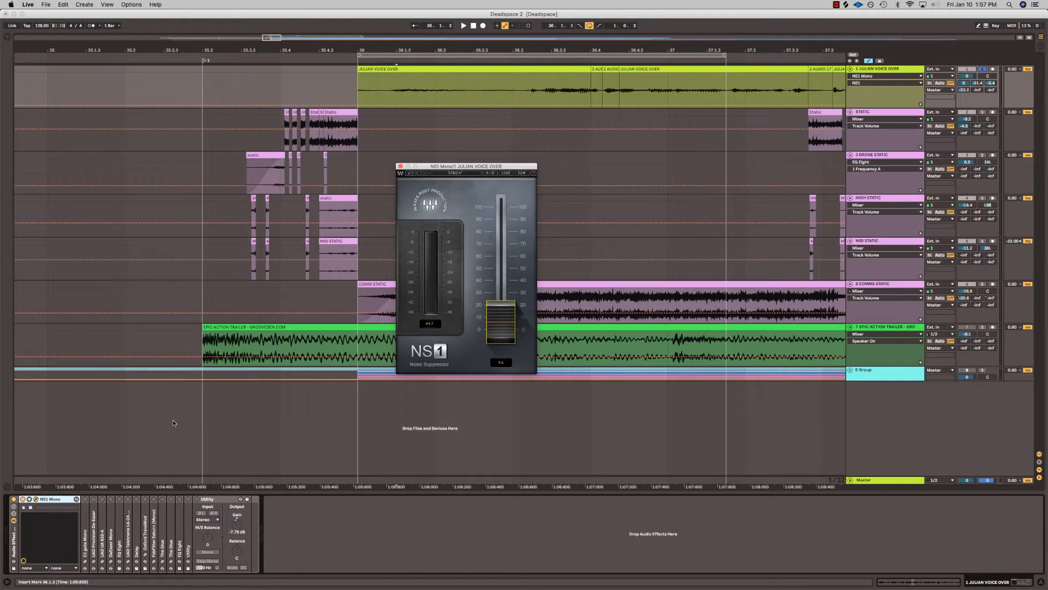
- Loop the voice over from 36.1.1 to 38.4.1, audition it with the NS1 fader raised to about 80, and undo the fader change
left_click_drag(462, 167, 473, 154)
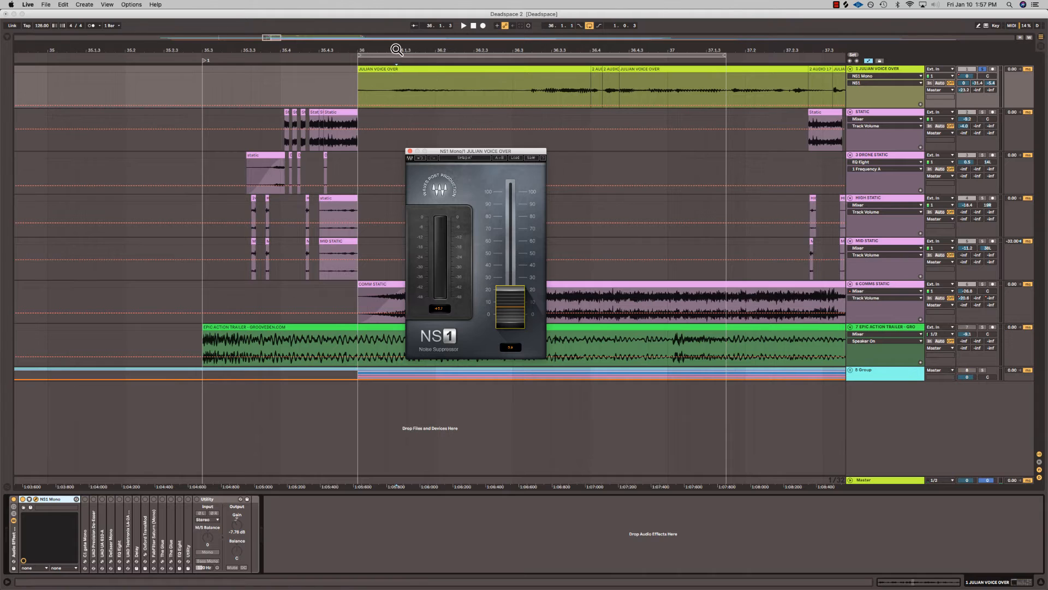
left_click_drag(396, 50, 448, 50)
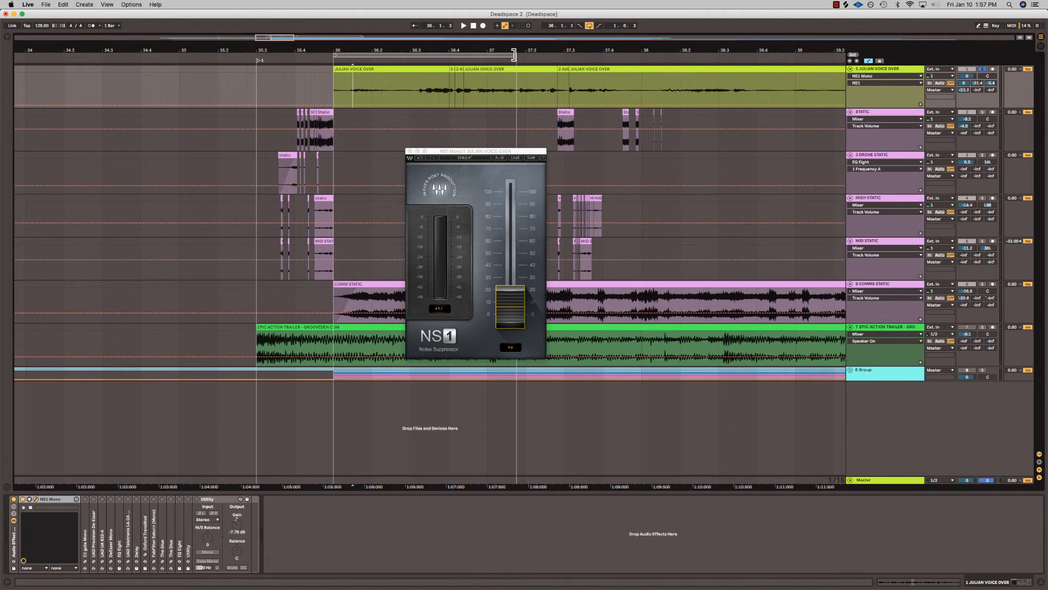
left_click_drag(513, 55, 581, 77)
left_click_drag(508, 296, 507, 207)
key("space")
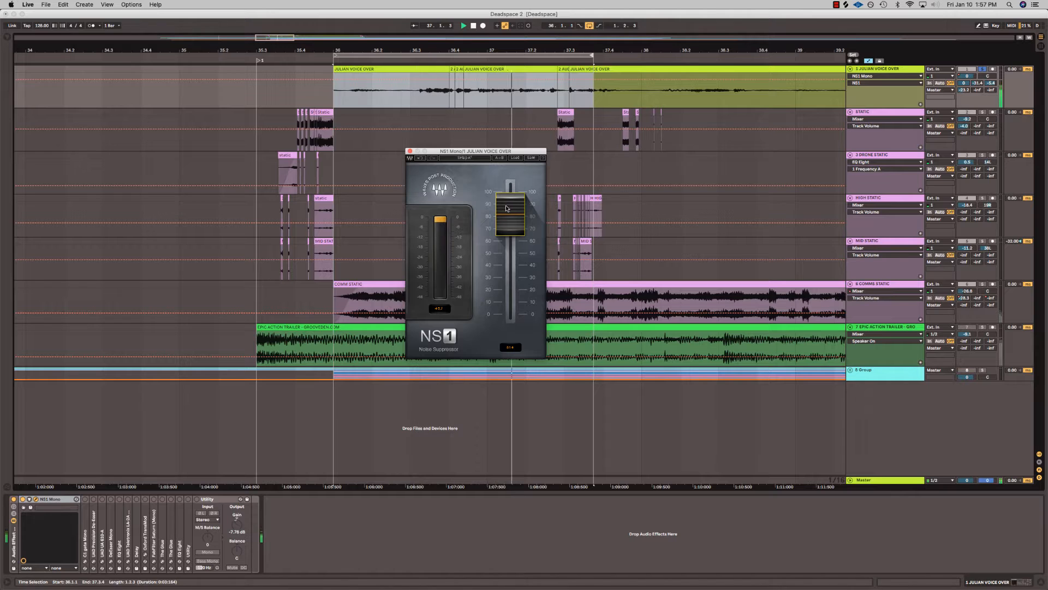
left_click_drag(594, 55, 759, 63)
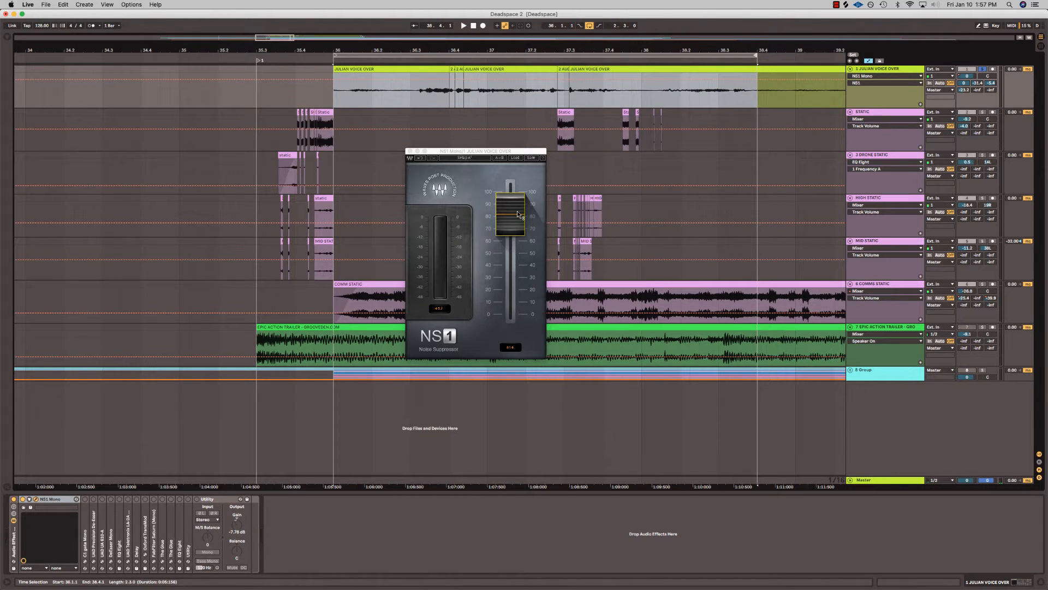
key("super+z")
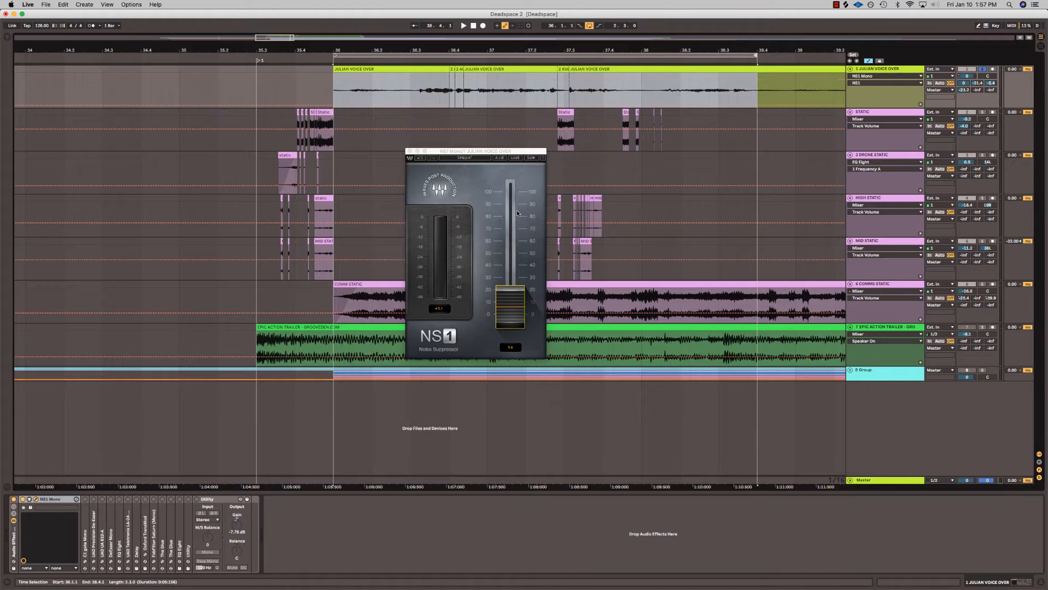
- Play the first voice over clip through the NS1 noise suppressor and close the NS1 window
left_click(341, 83)
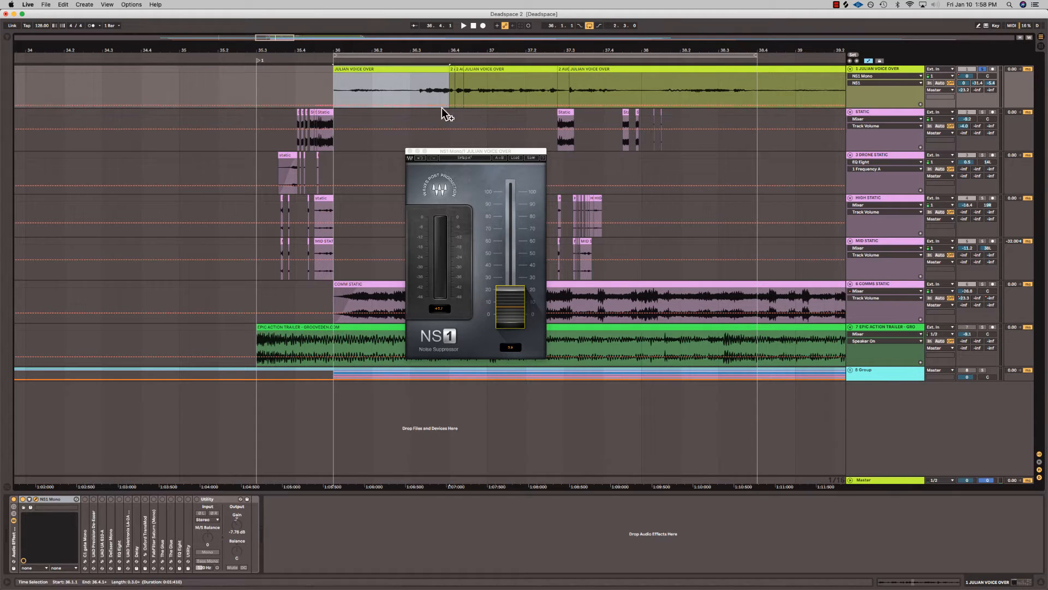
key("space")
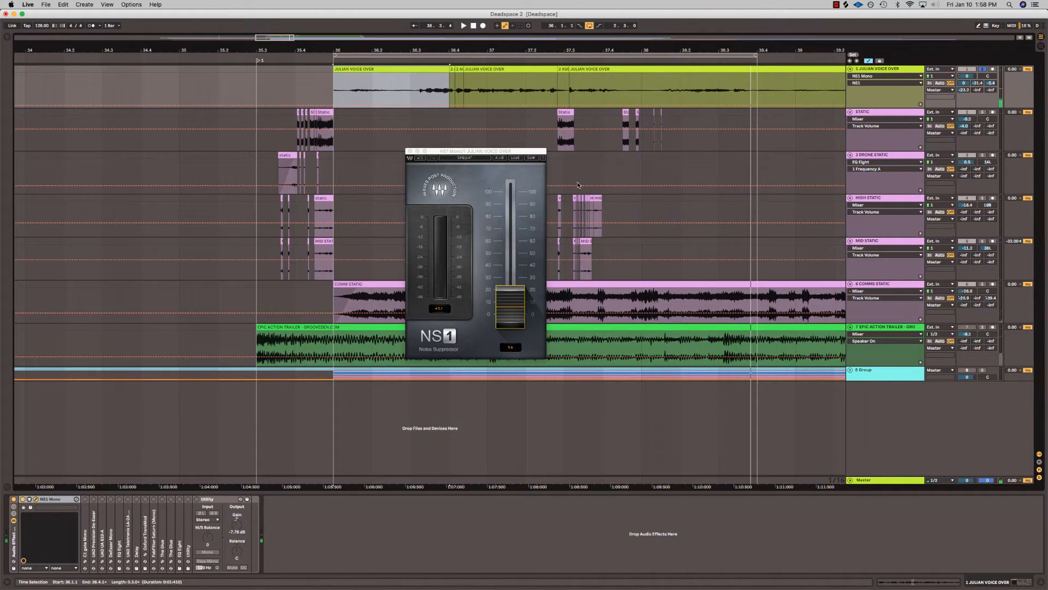
left_click(409, 151)
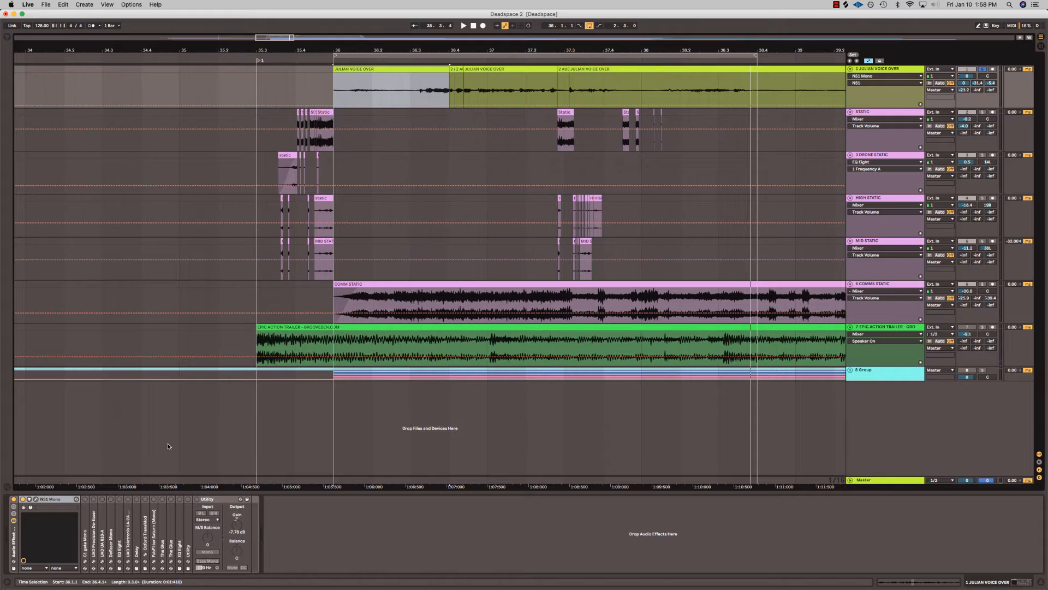
- Unfold the C1 gate Mono device on the voice over track, show its plug-in window, and enable the gate
double_click(84, 511)
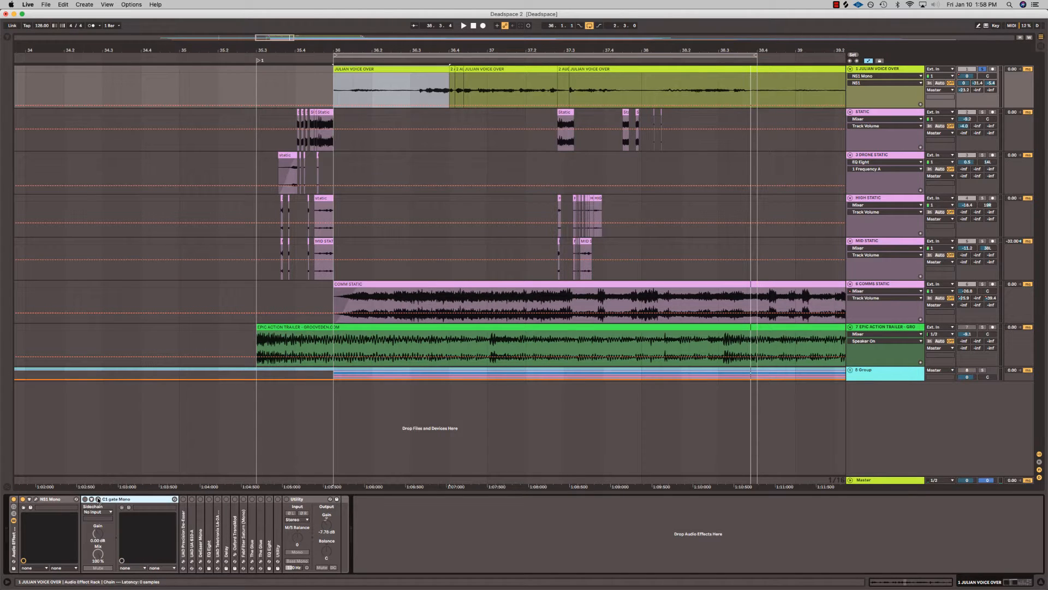
left_click(98, 499)
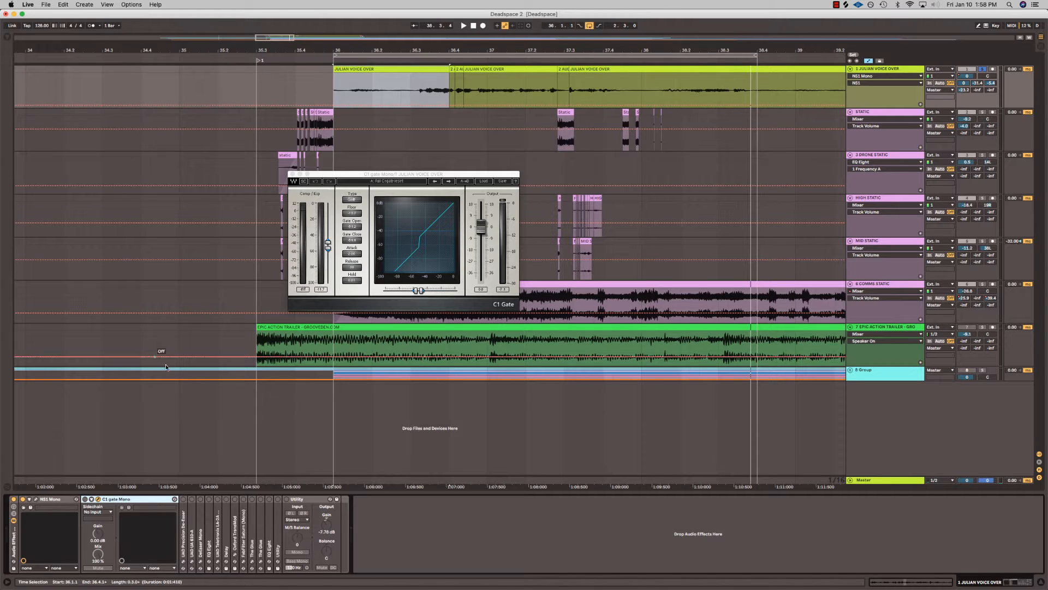
left_click(84, 499)
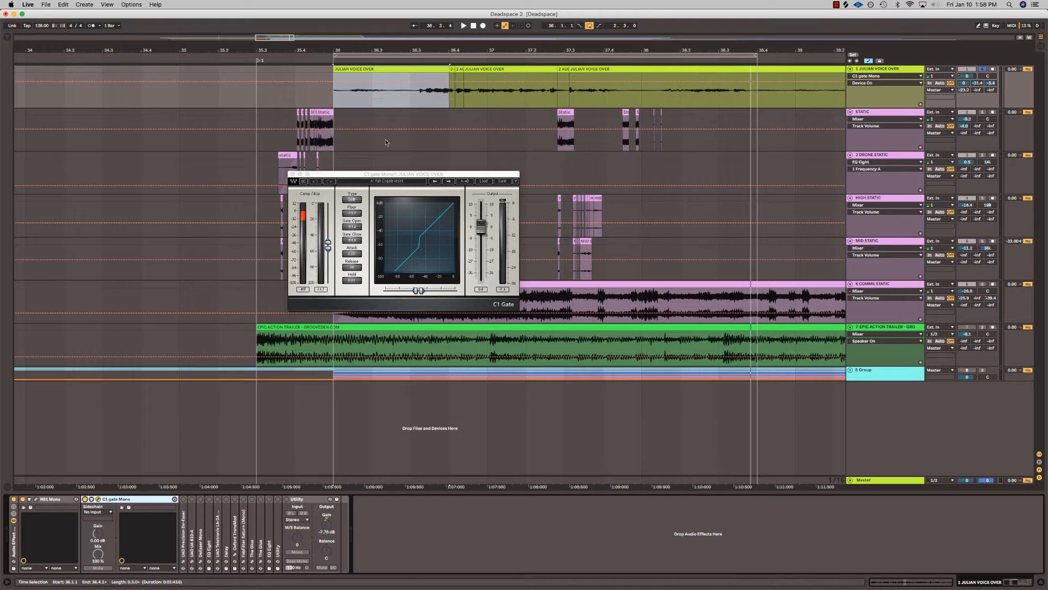
- Play the voice over with the loop extended to 42.2.1, comparing the C1 gate on and bypassed
key("space")
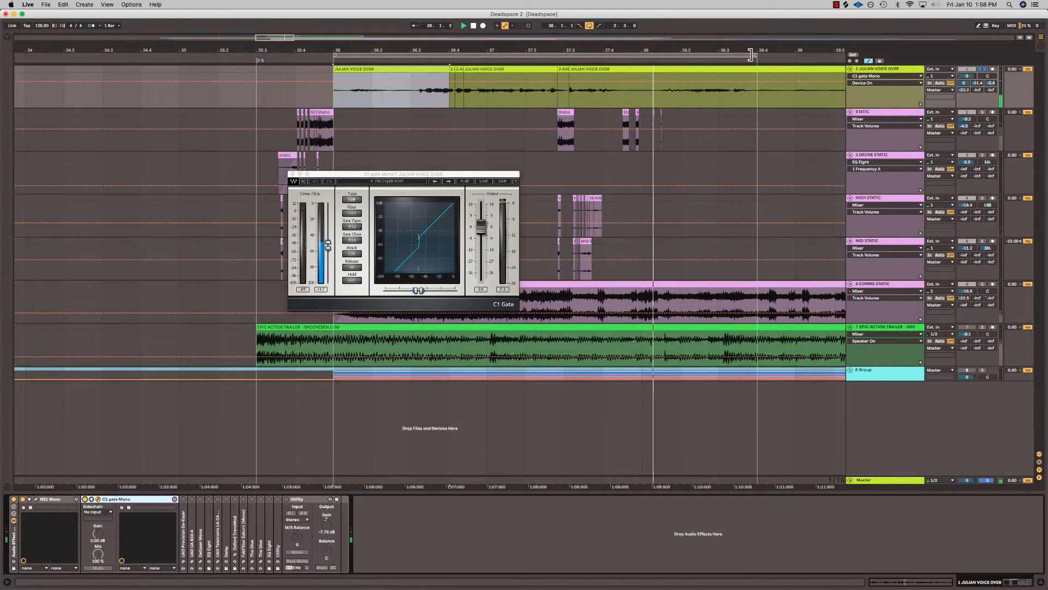
left_click_drag(755, 55, 692, 57)
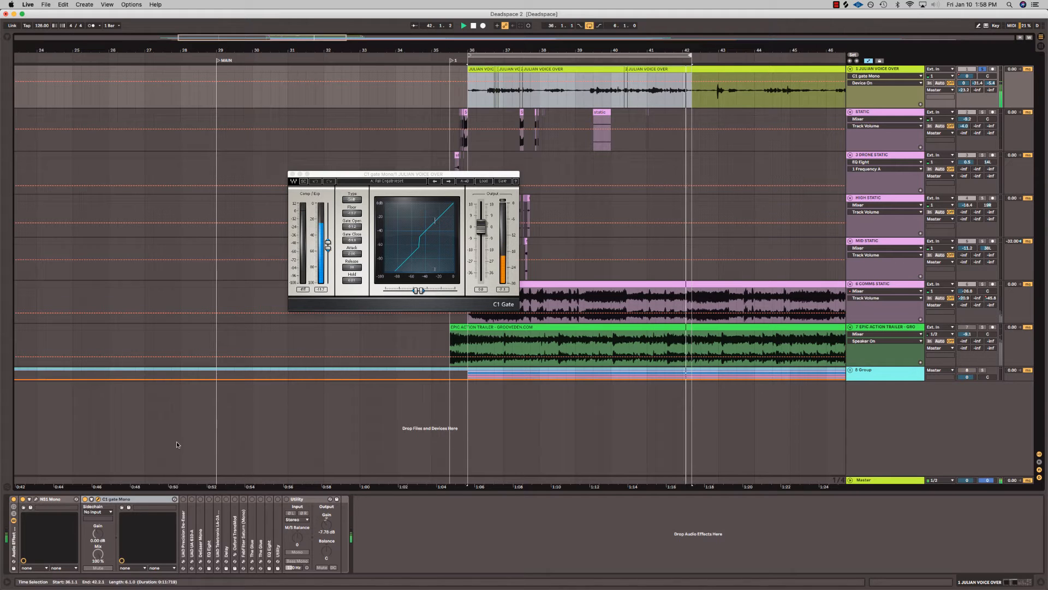
left_click(84, 499)
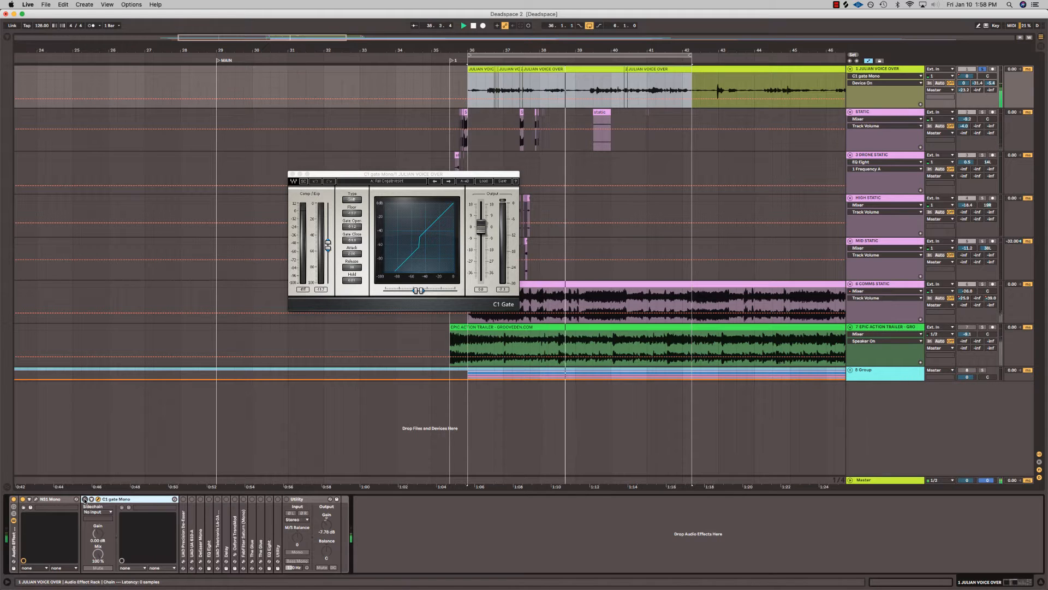
key("space")
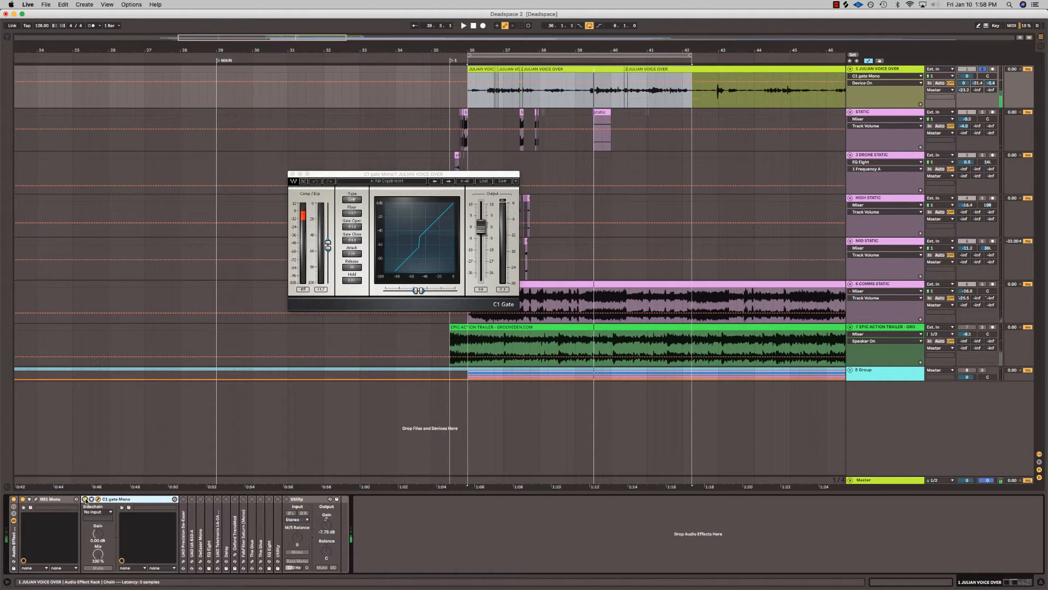
- Open the UAD Precision De-Esser on the voice over track and audition it from the third voice over clip
double_click(183, 509)
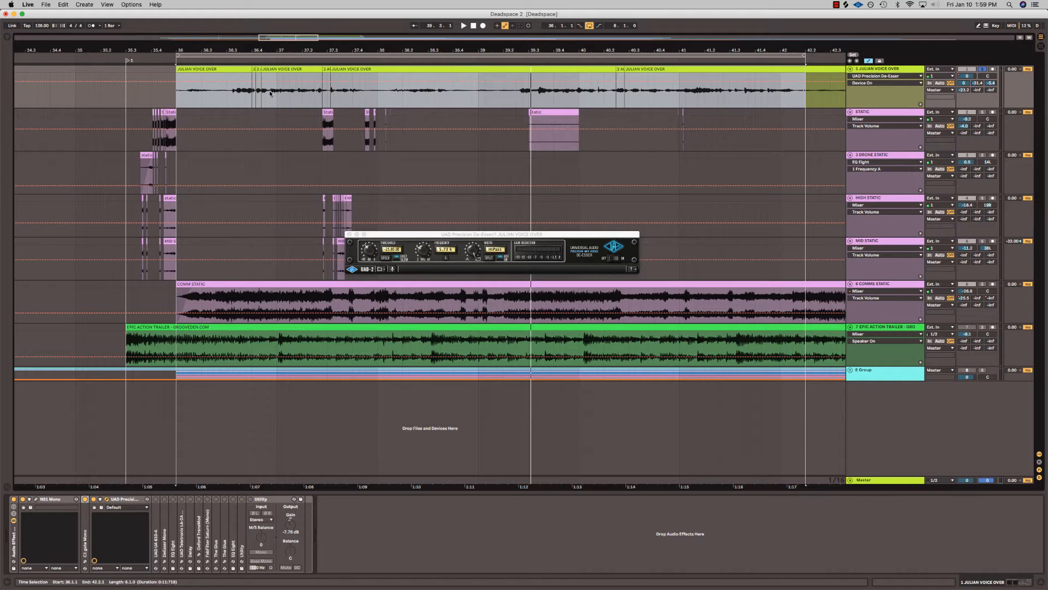
left_click_drag(322, 81, 265, 97)
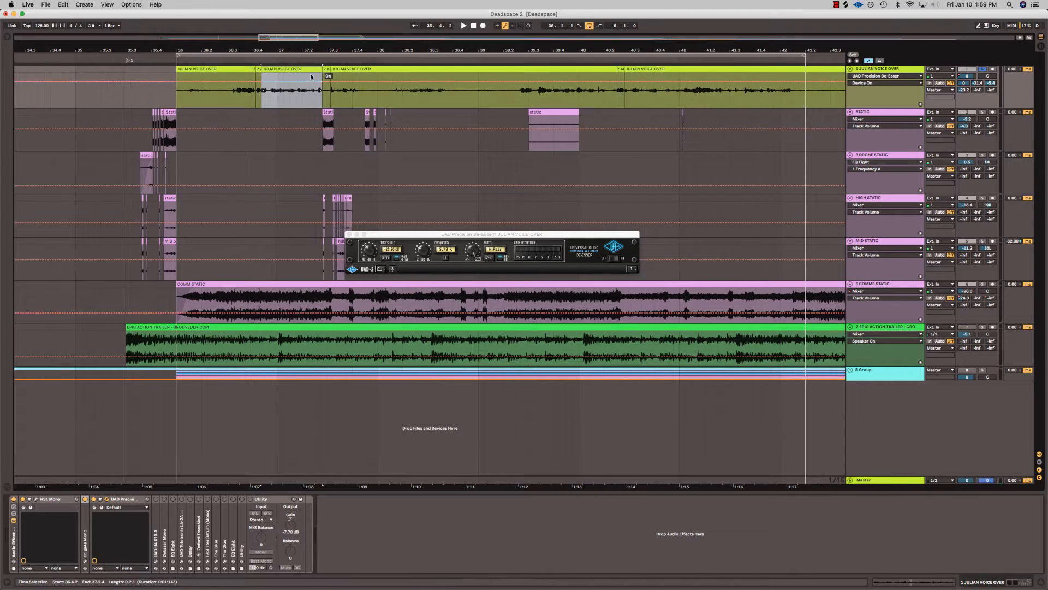
left_click(264, 98)
key("space")
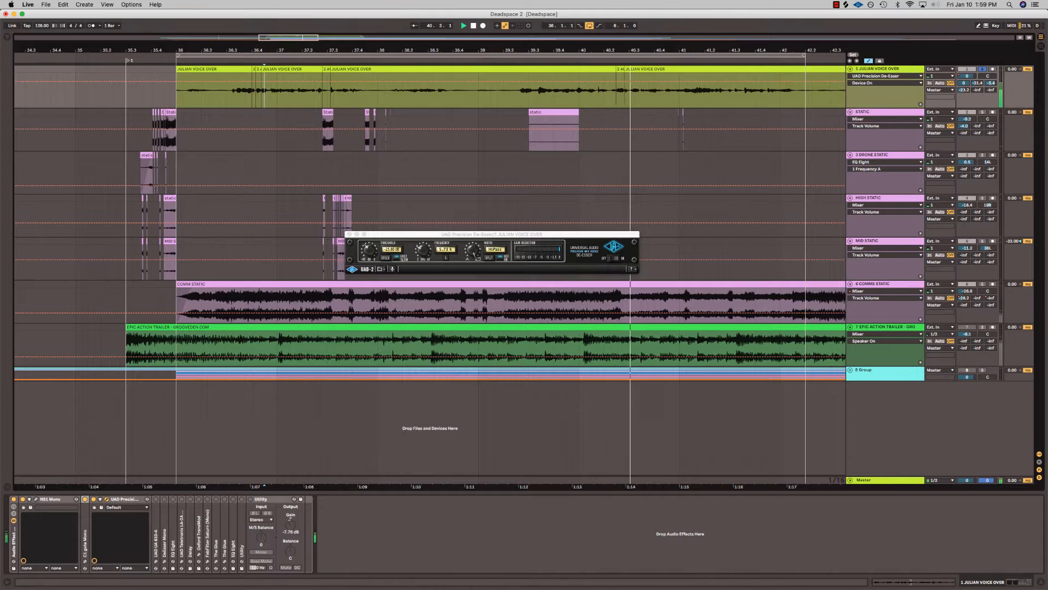
- Extend the voice over loop to run from 36.1.1 to 44.3.3 and close the UAD Precision De-Esser window
left_click_drag(633, 50, 471, 48)
left_click_drag(55, 92, 794, 93)
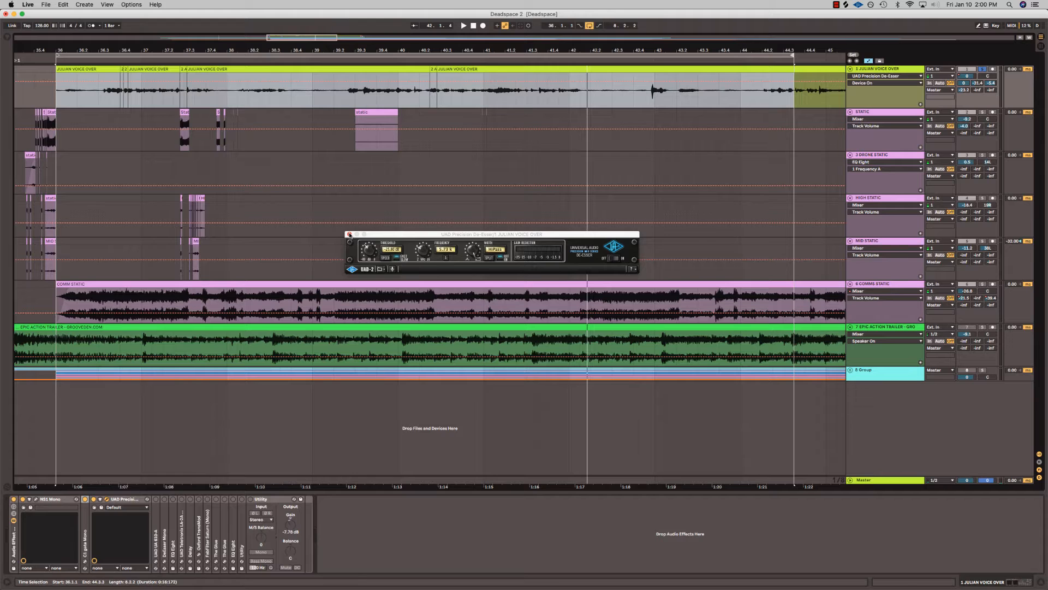
left_click_drag(436, 239, 376, 218)
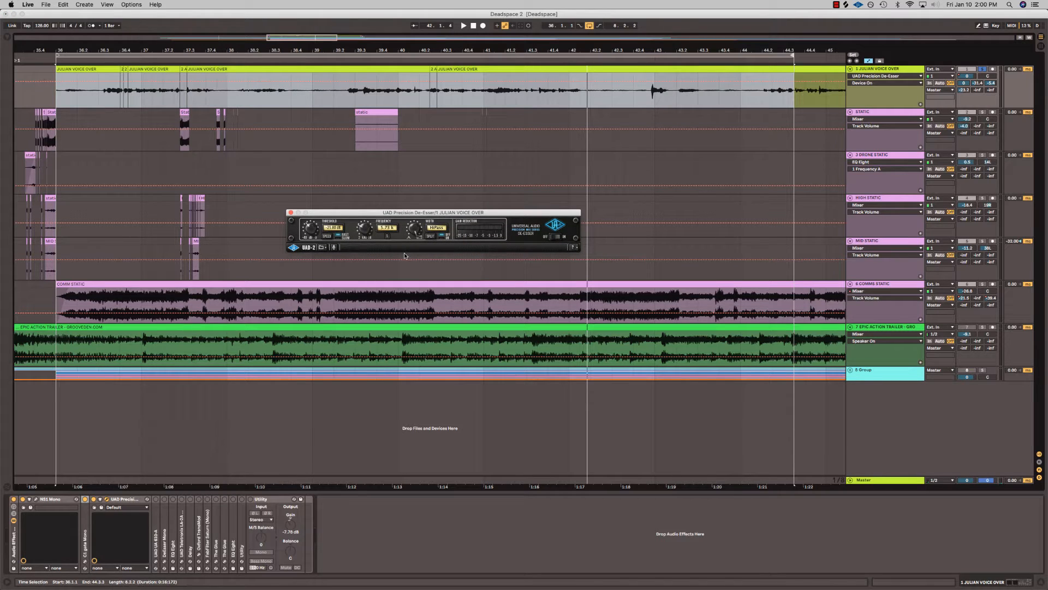
left_click(291, 214)
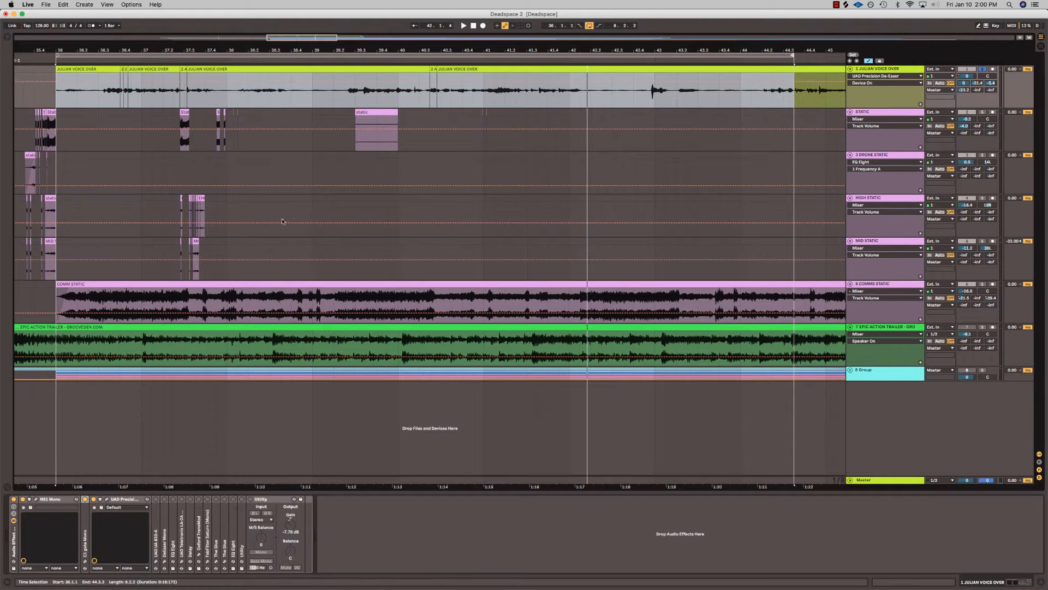
- Unfold the UAD UA 610-A preamp on the voice over track, enable it, and show its plug-in window
left_click(155, 505)
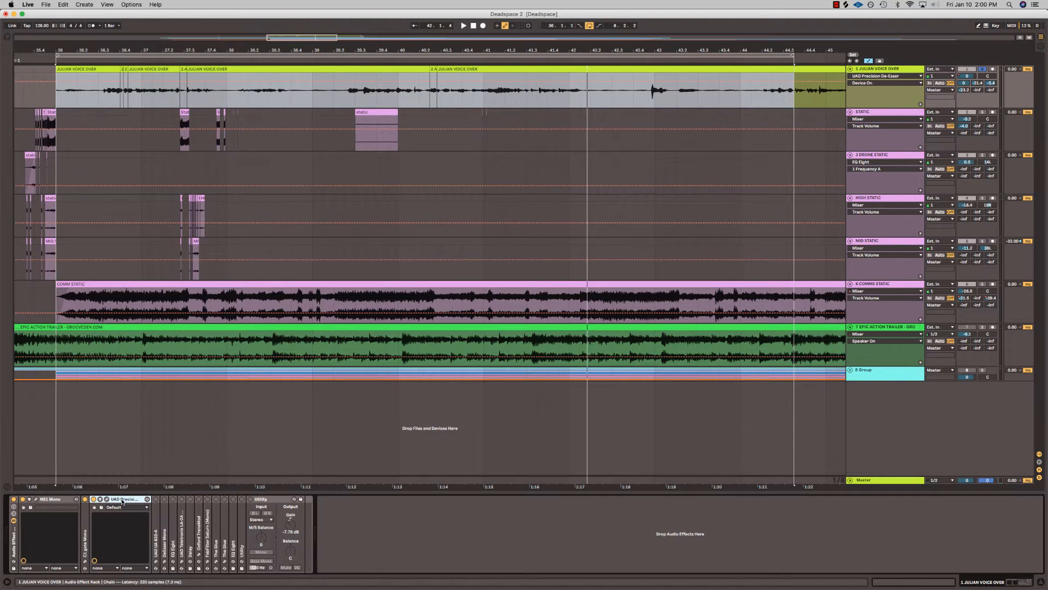
double_click(156, 502)
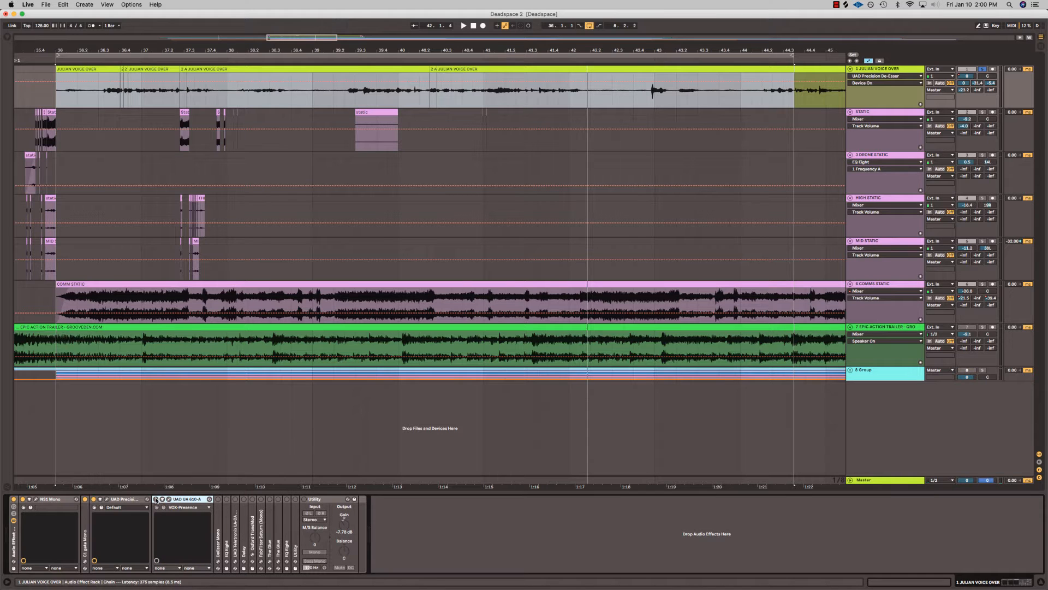
left_click(155, 499)
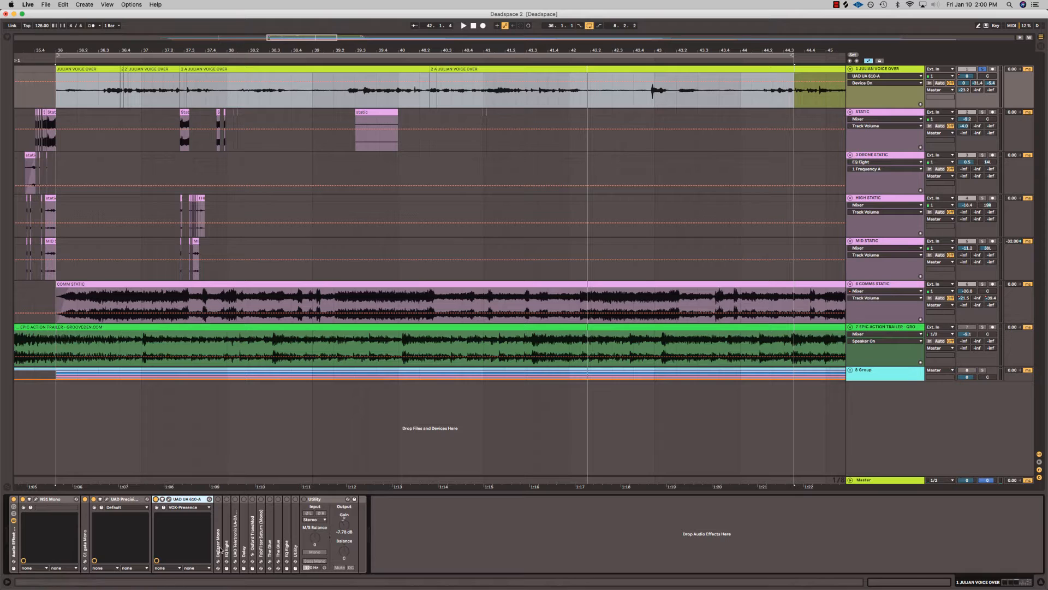
left_click(169, 499)
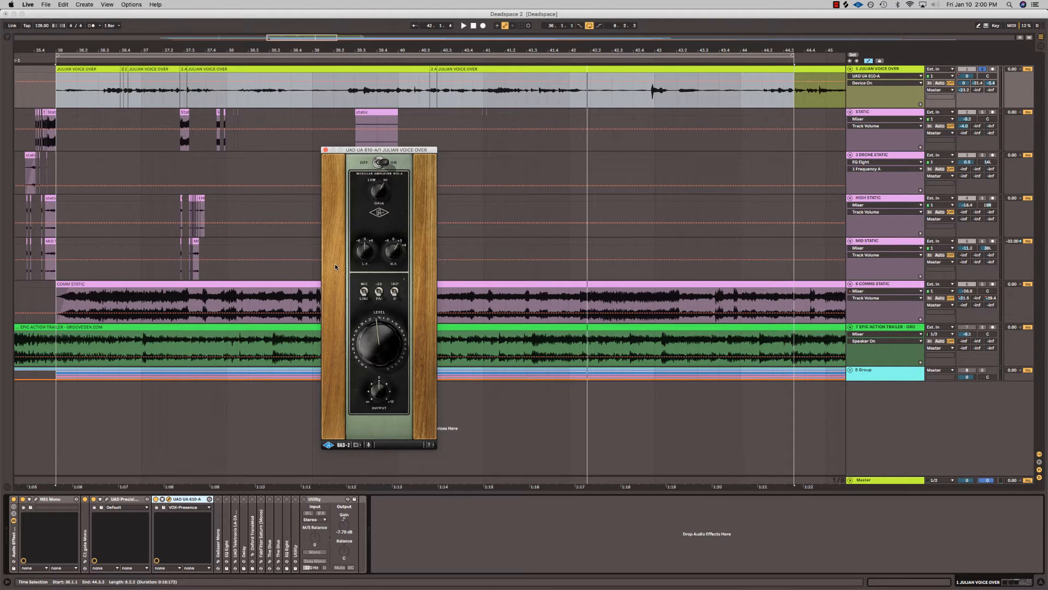
- Play the voice over from 37.1.1 with the UA 610-A bypassed, compare from 37.1.3 with it enabled, and close its window
left_click(155, 498)
left_click(141, 93)
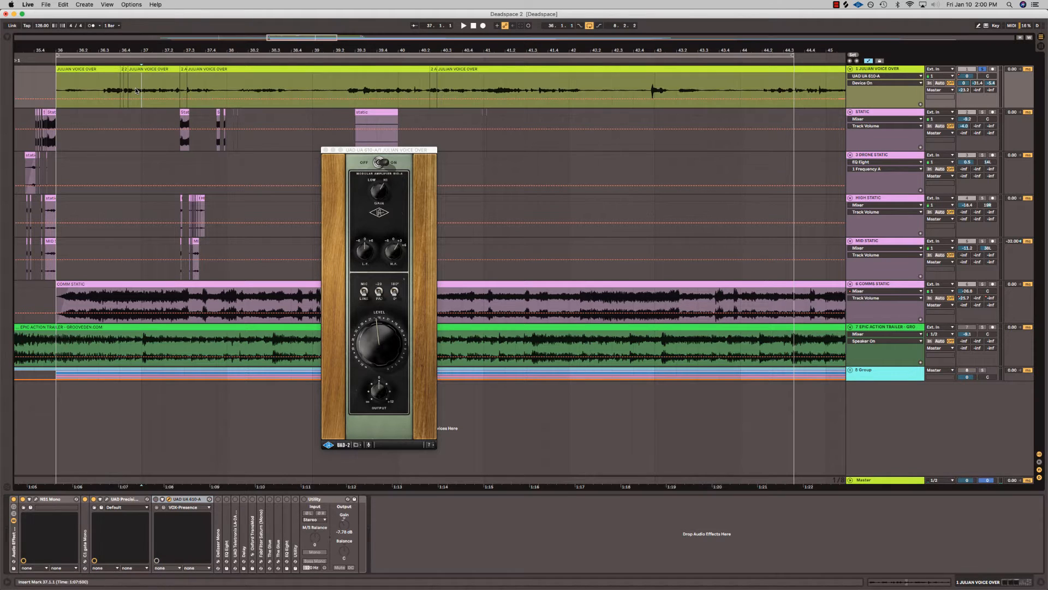
key("space")
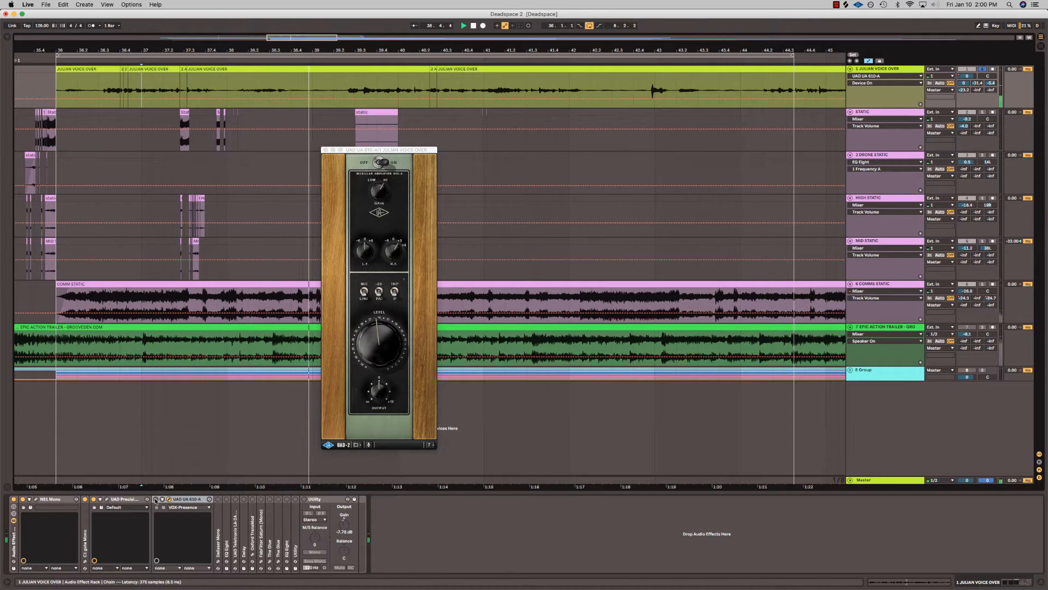
key("space")
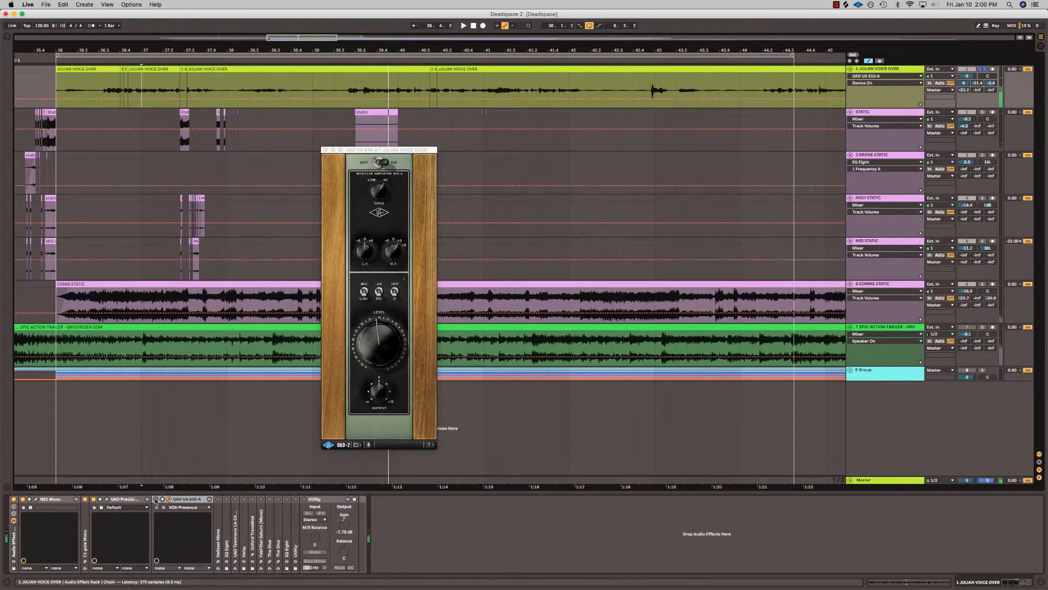
left_click(157, 95)
key("space")
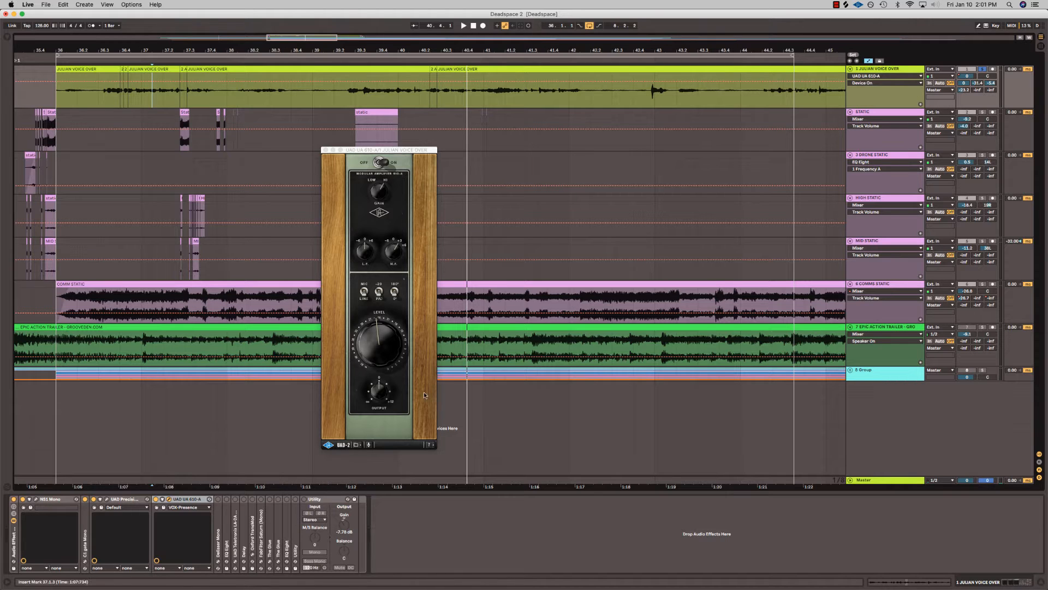
left_click(325, 150)
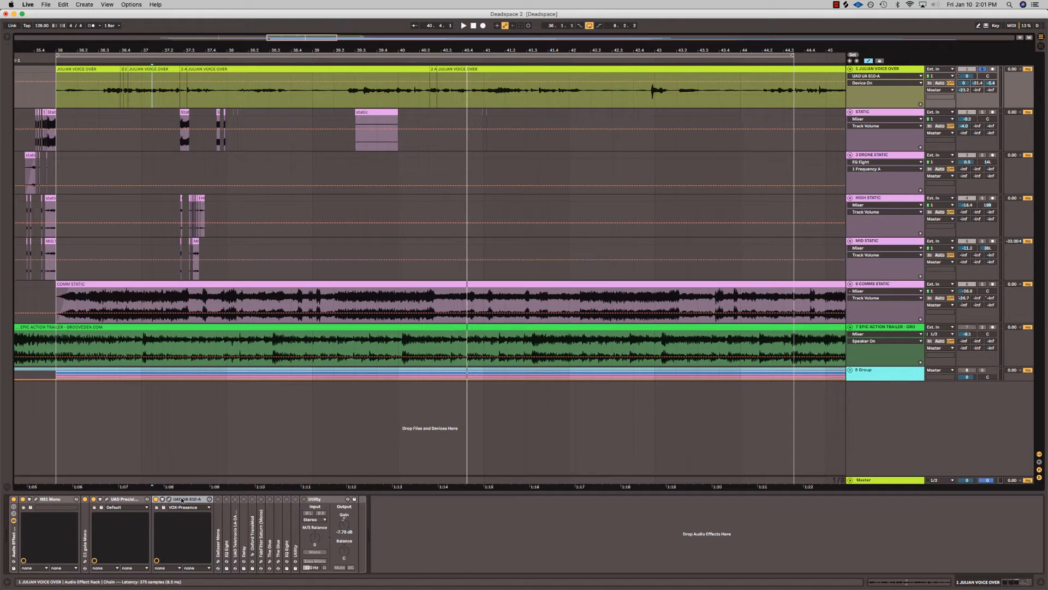
- Unfold and enable the DeEsser Mono on the voice over track, audition it from 37.2.3, and close its plug-in window
double_click(219, 509)
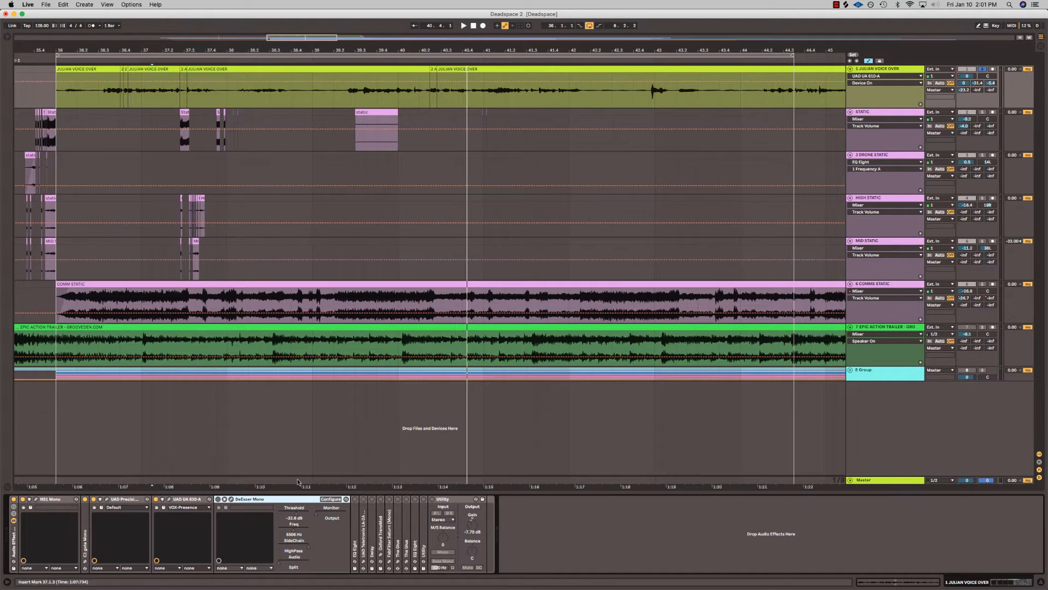
left_click(231, 499)
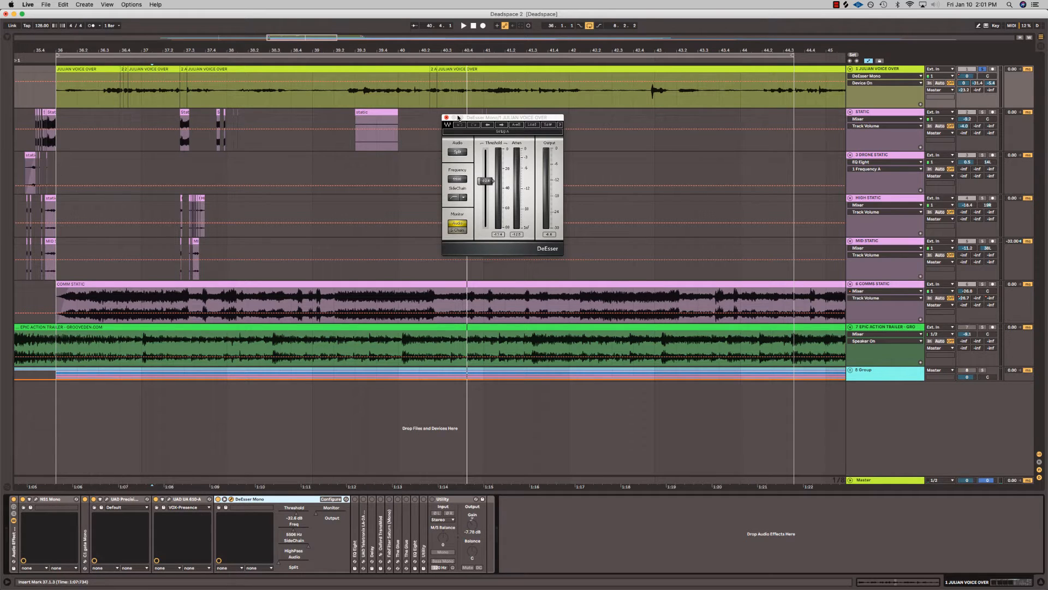
left_click(184, 97)
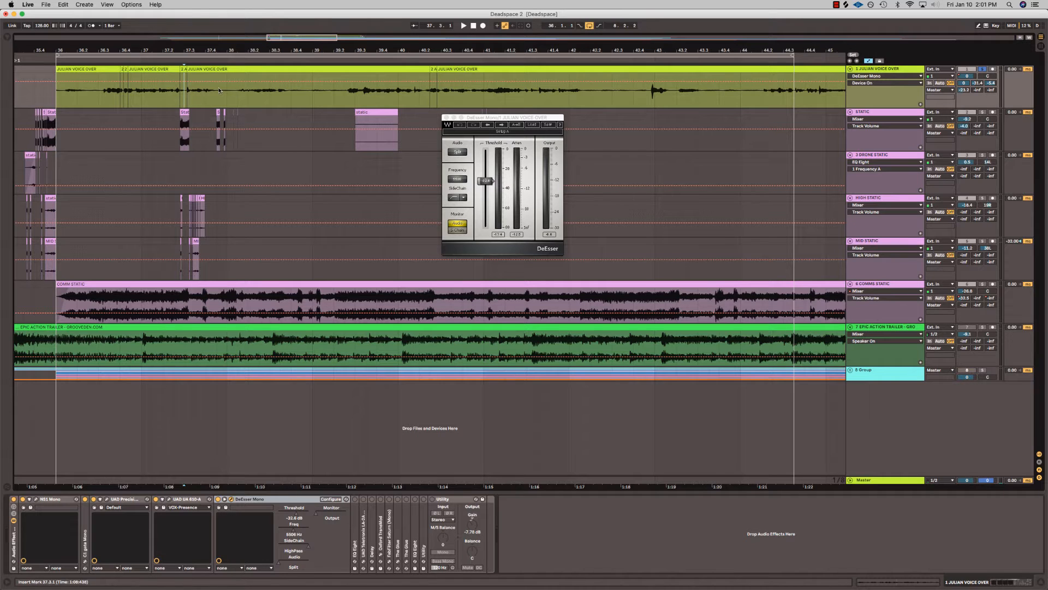
left_click(173, 97)
key("space")
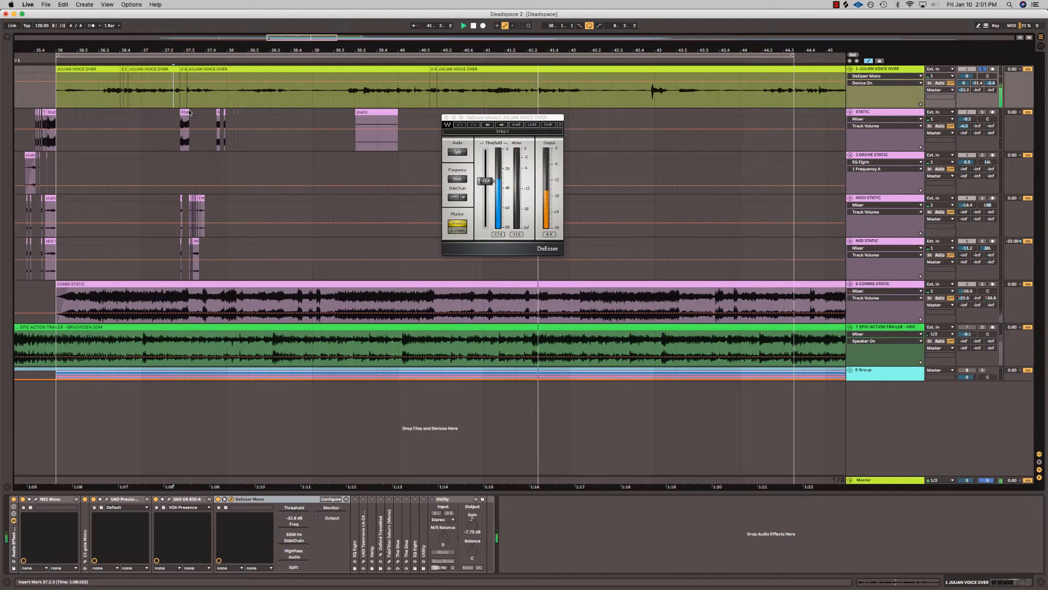
key("space")
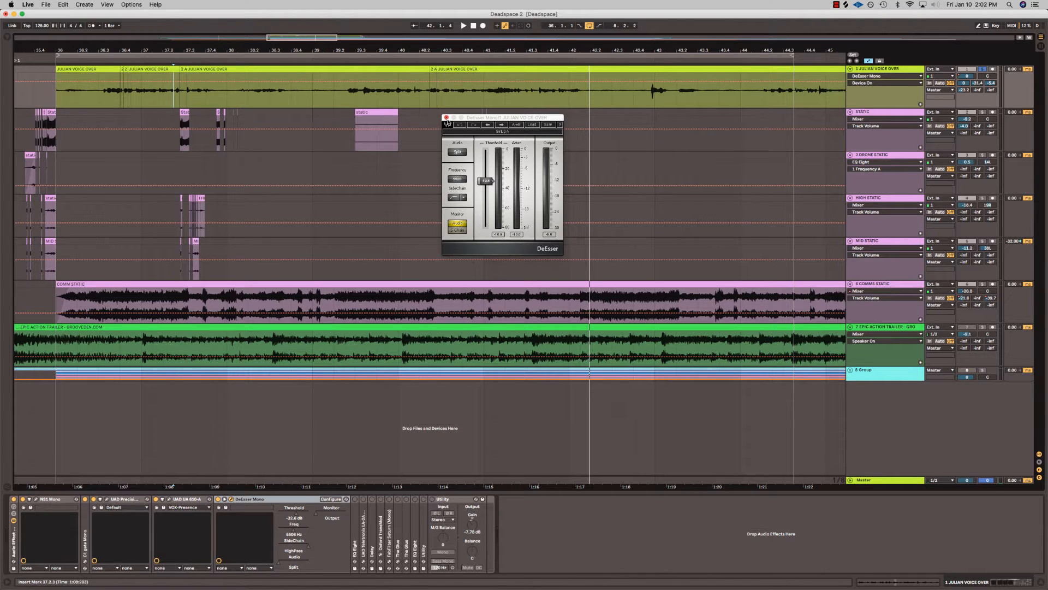
left_click_drag(482, 119, 366, 148)
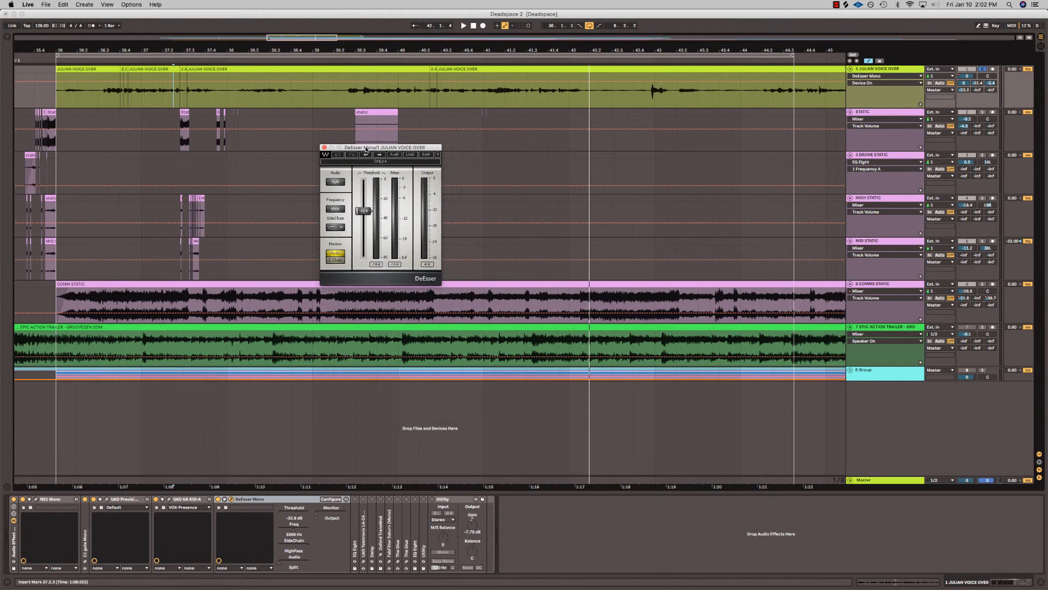
left_click(324, 147)
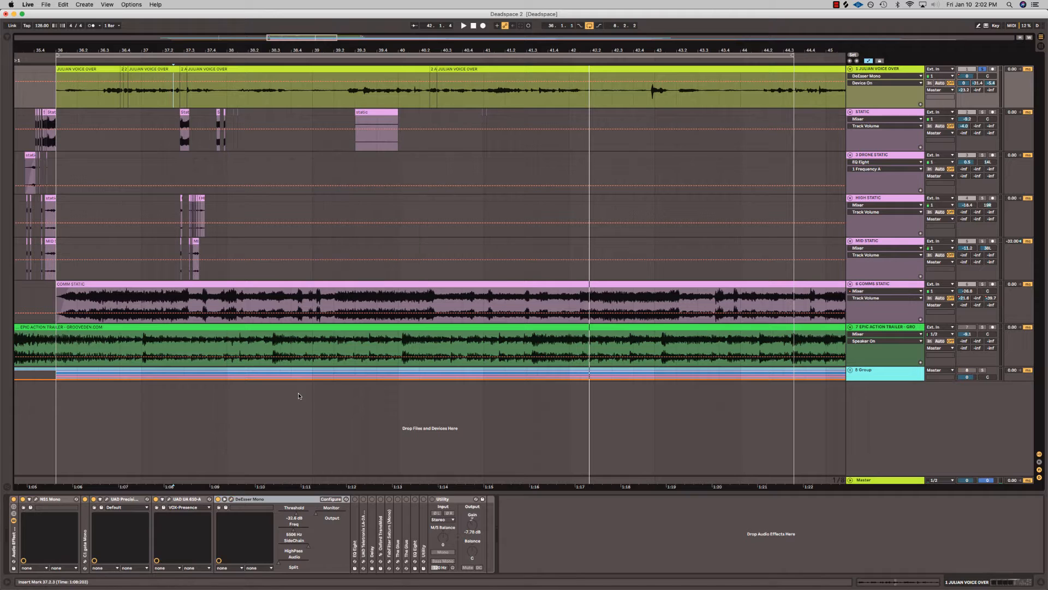
- Fold the DeEsser Mono, unfold and enable EQ Eight on the voice over track, and select its low-cut and high-cut bands in turn
double_click(257, 500)
double_click(227, 507)
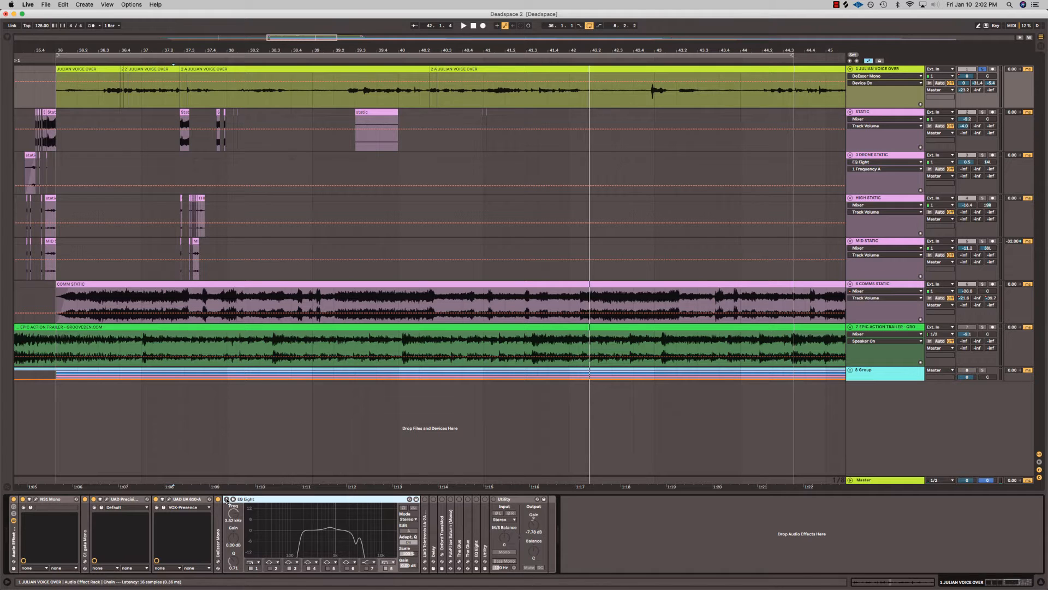
left_click(227, 499)
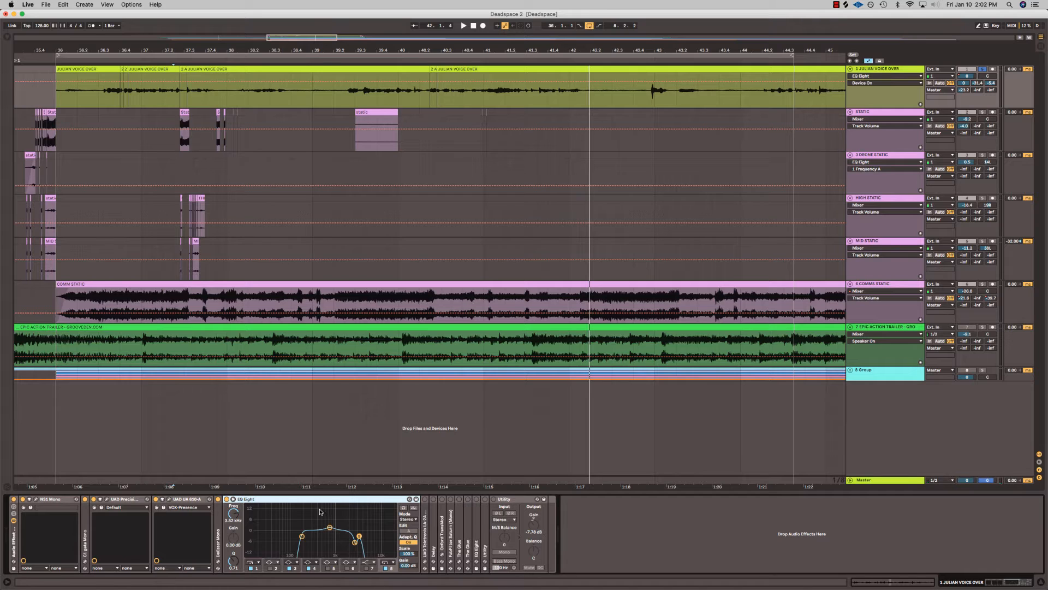
left_click(302, 537)
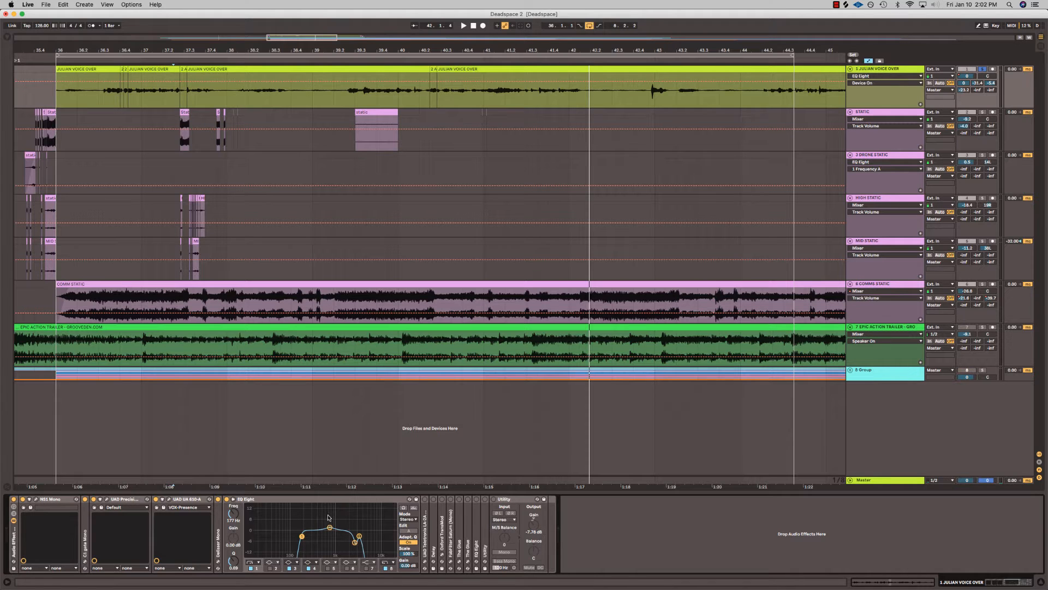
left_click(359, 537)
left_click(382, 499)
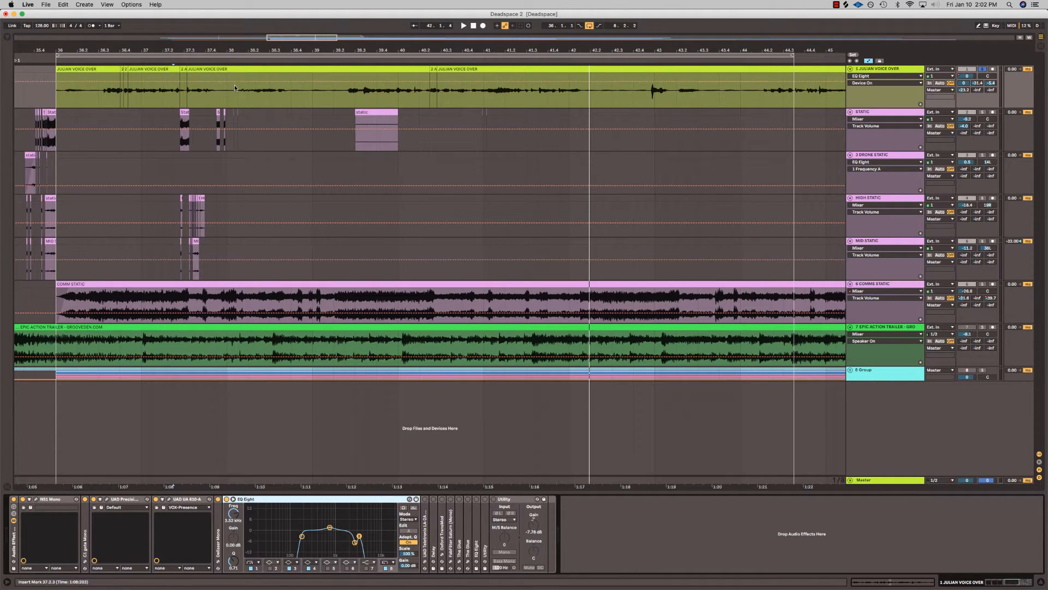
- Play the voice over from 37.1.3 and compare the sound with EQ Eight bypassed and enabled
left_click(151, 97)
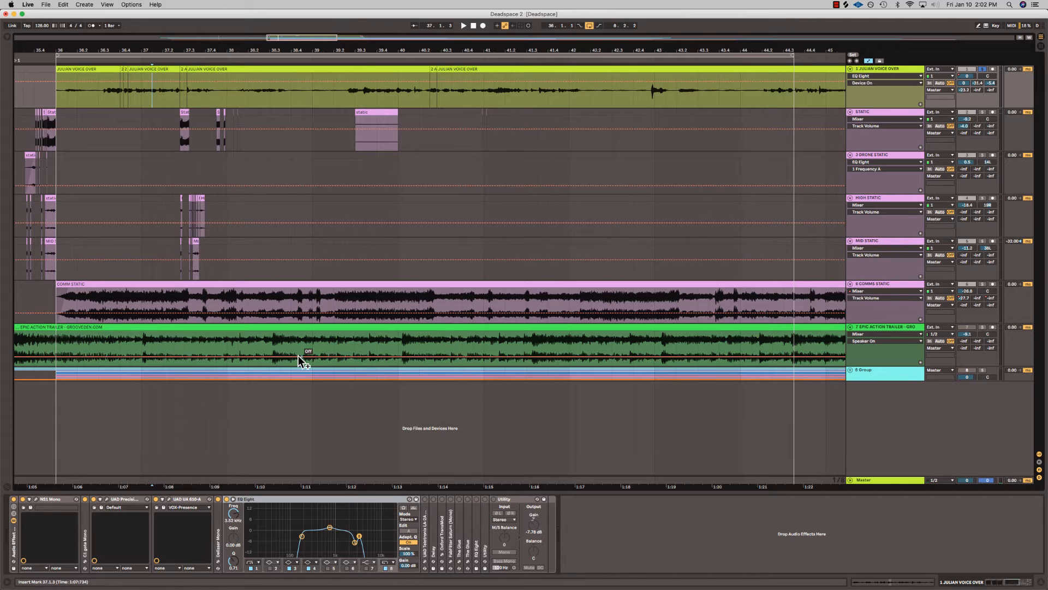
key("space")
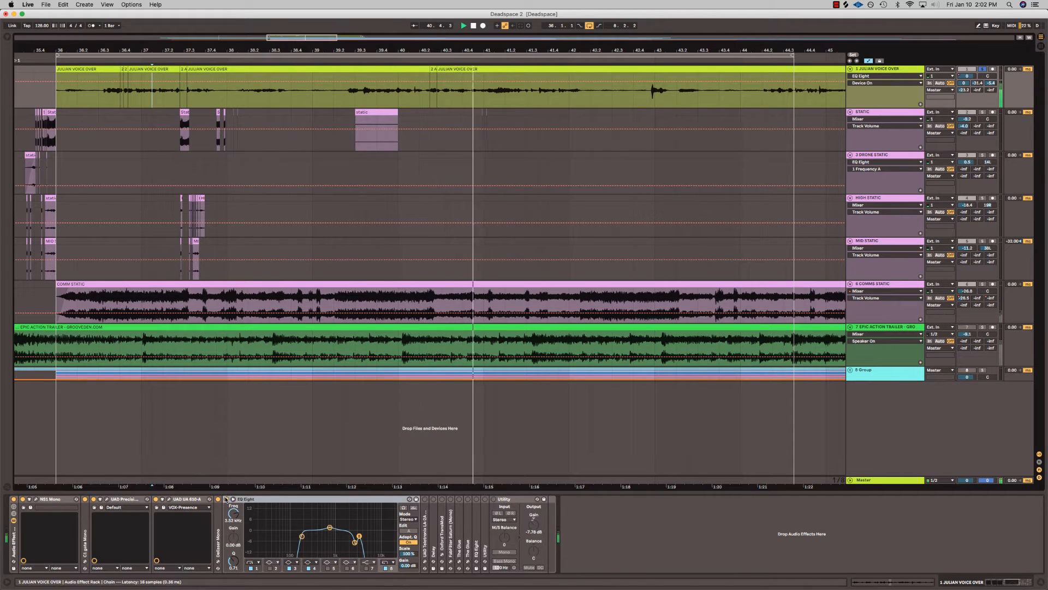
left_click(329, 527)
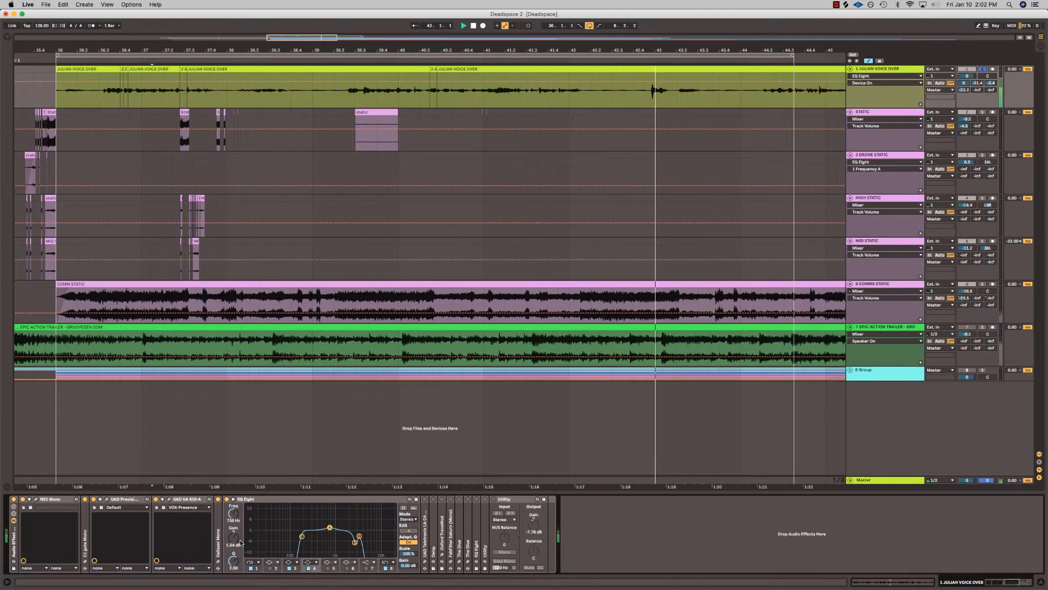
left_click(227, 499)
key("space")
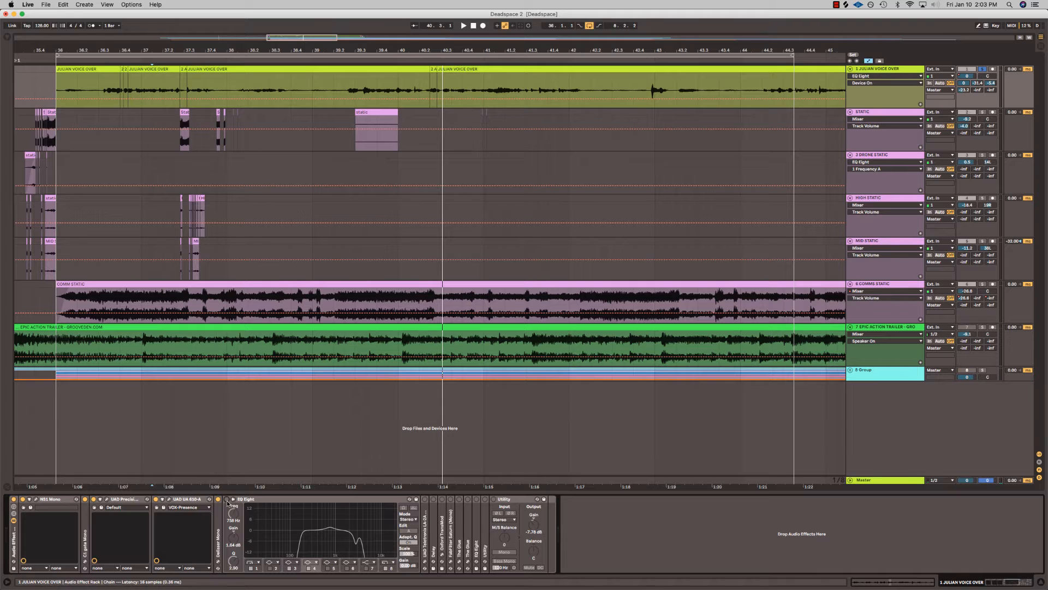
left_click(227, 499)
key("space")
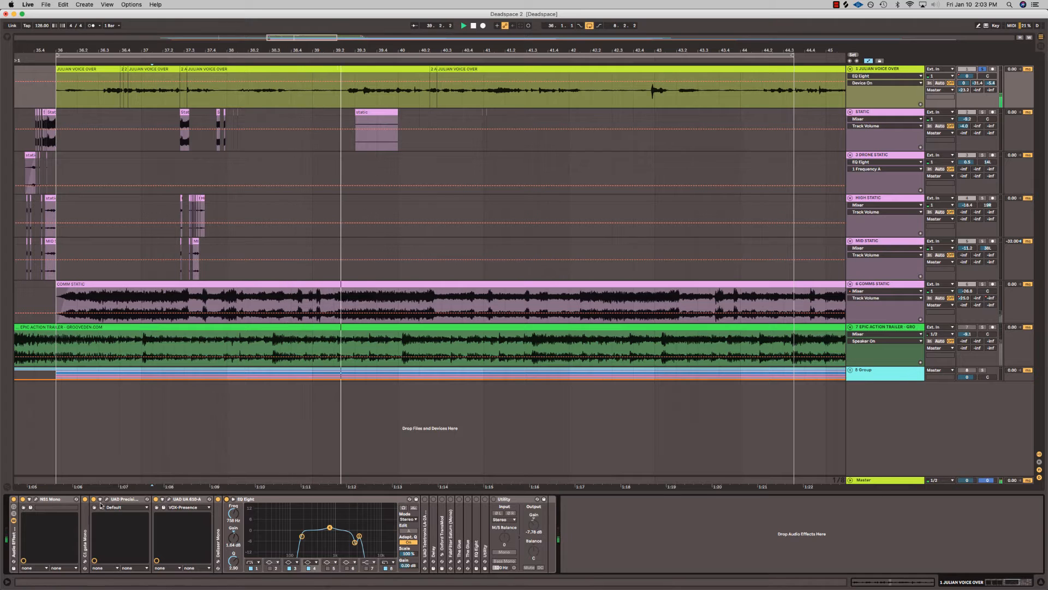
- Compare the voice over with the UA 610-A bypassed and re-enabled, and view its plug-in window
left_click(156, 499)
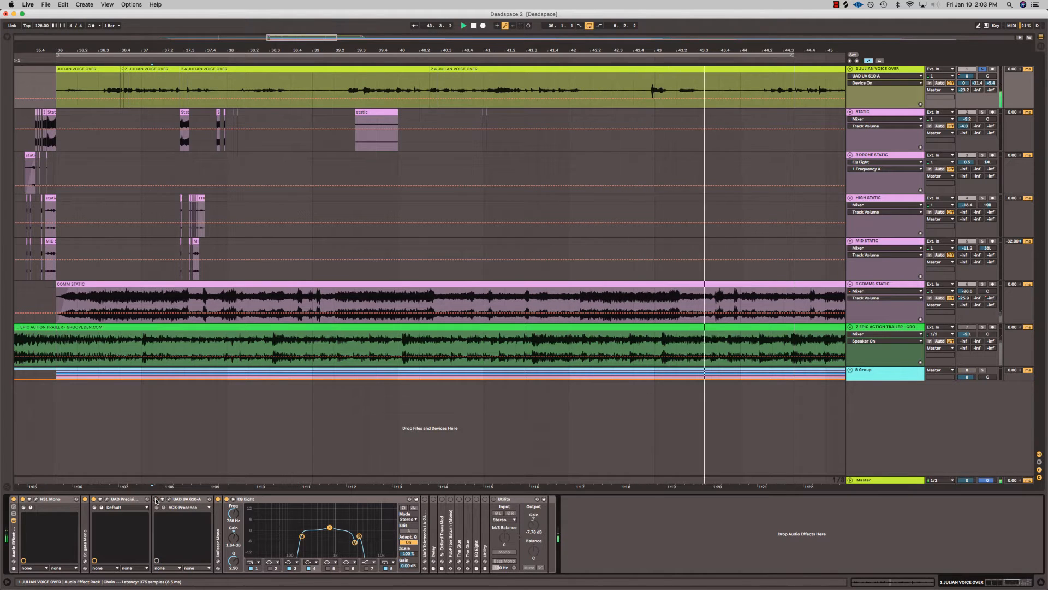
left_click(156, 500)
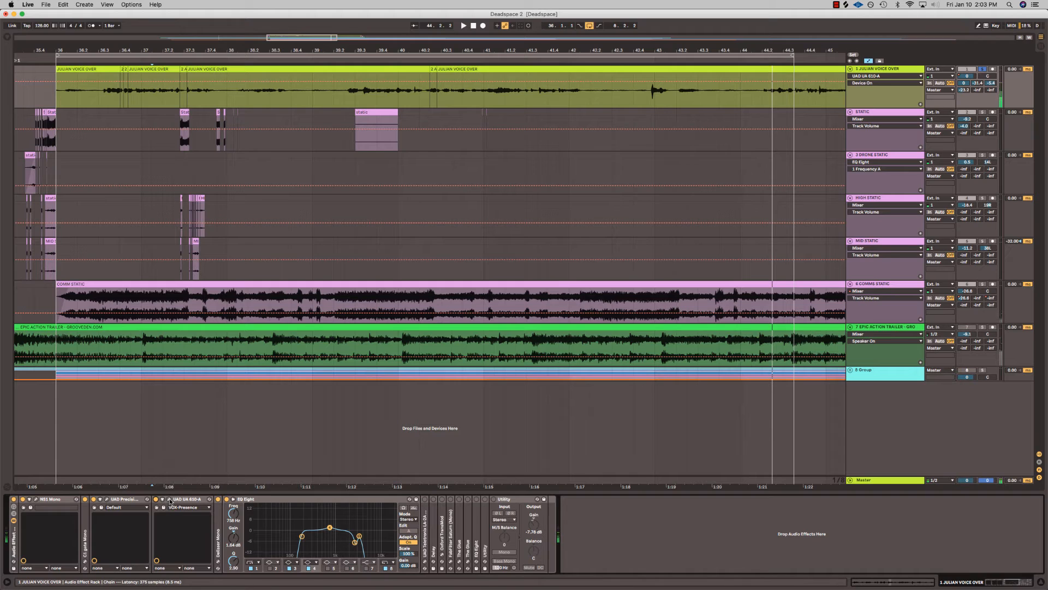
left_click(169, 499)
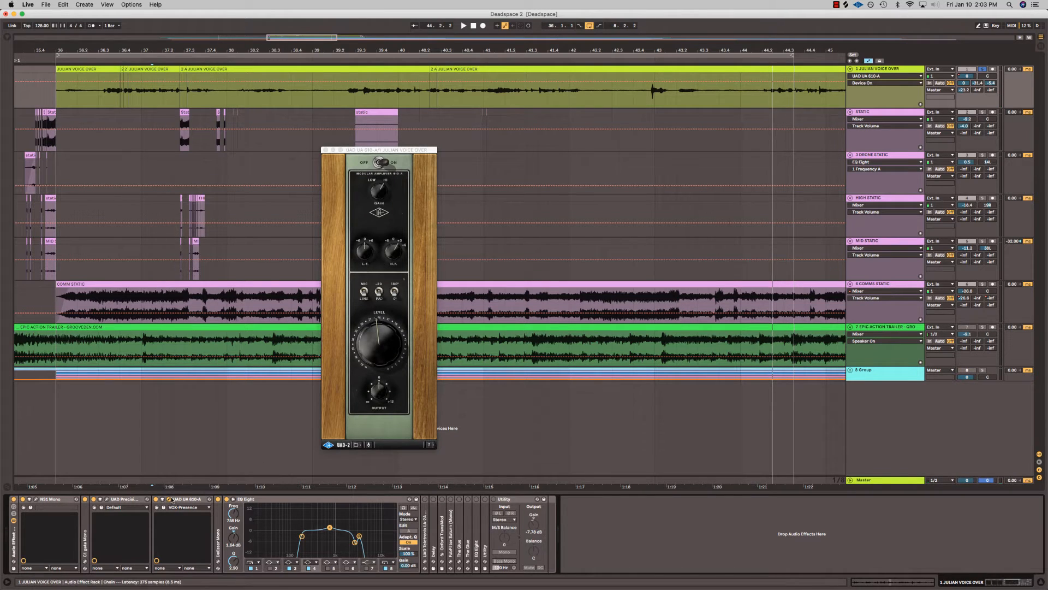
left_click(168, 499)
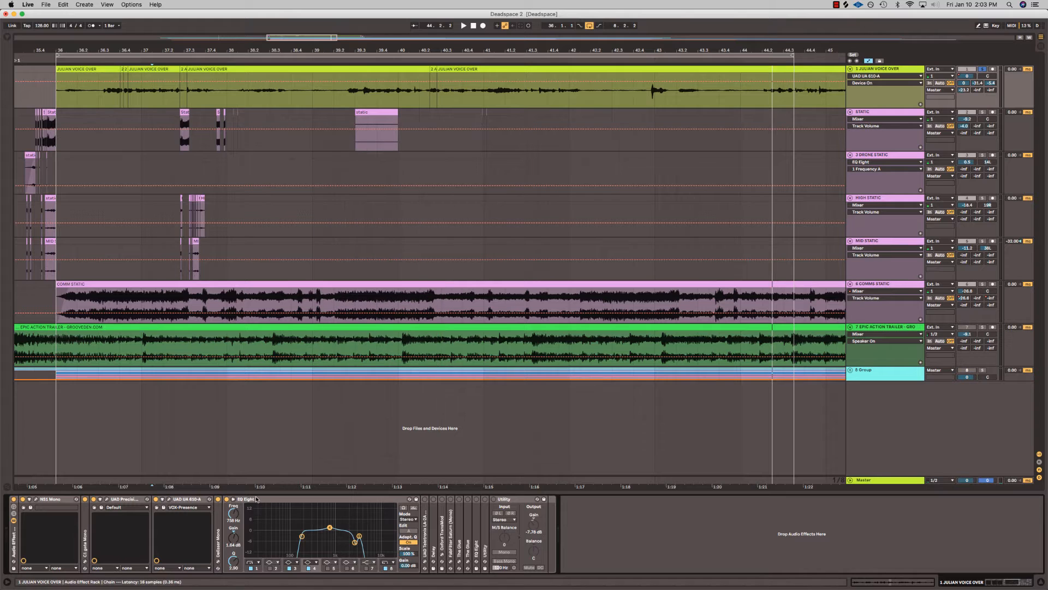
left_click(169, 499)
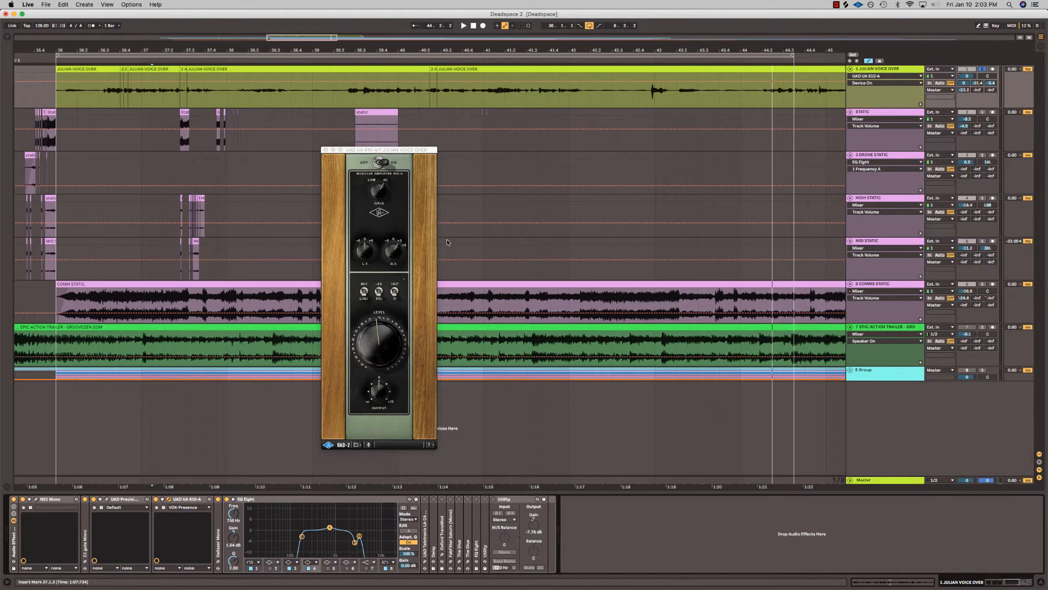
left_click(168, 499)
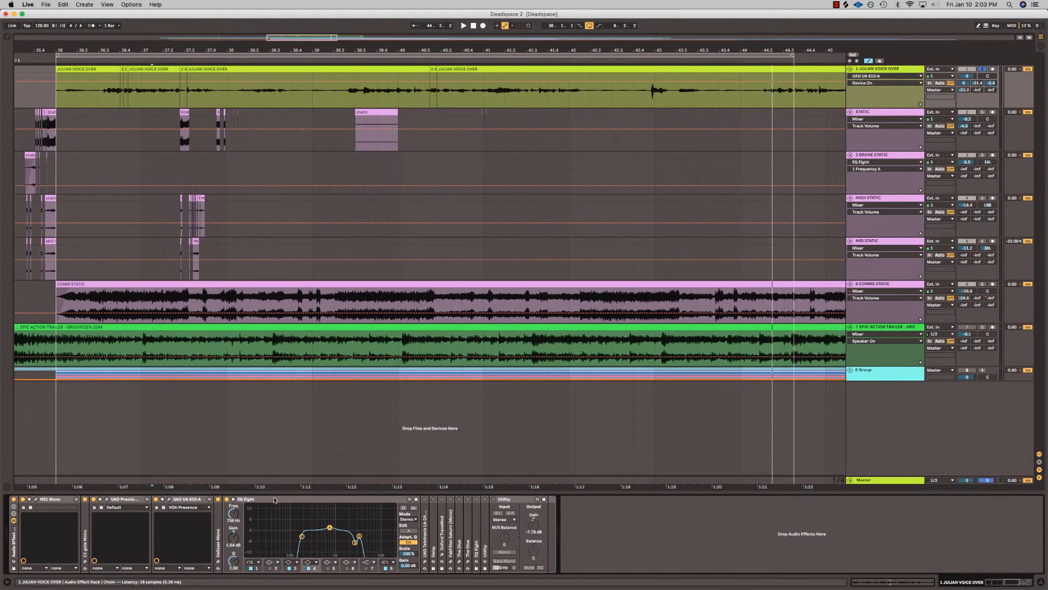
- Unfold the UAD Teletronix LA-2A Gray on the voice over track, enable it, and show its plug-in window
left_click(279, 499)
double_click(424, 506)
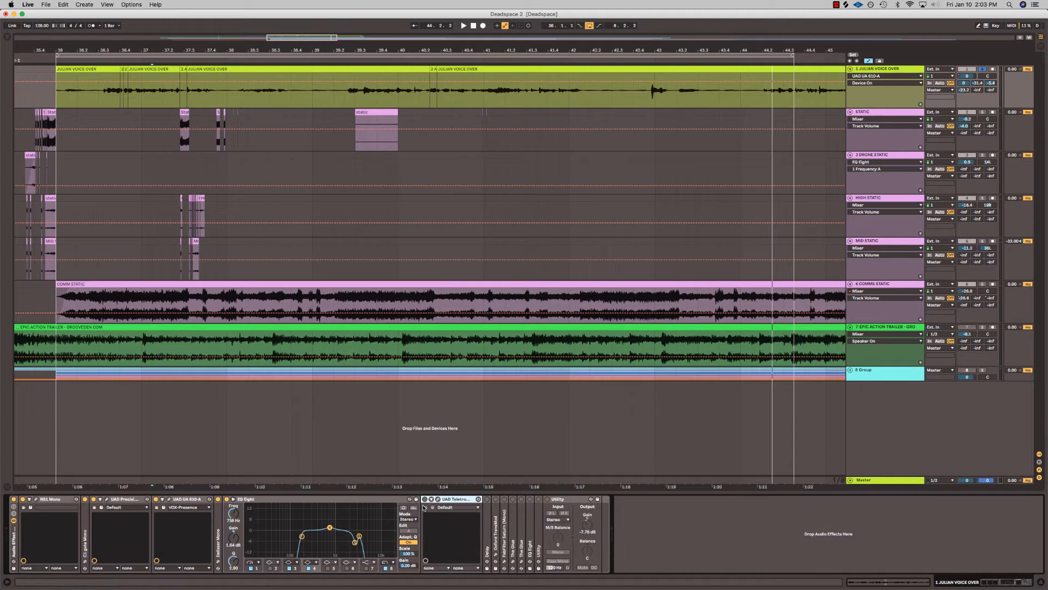
left_click(433, 499)
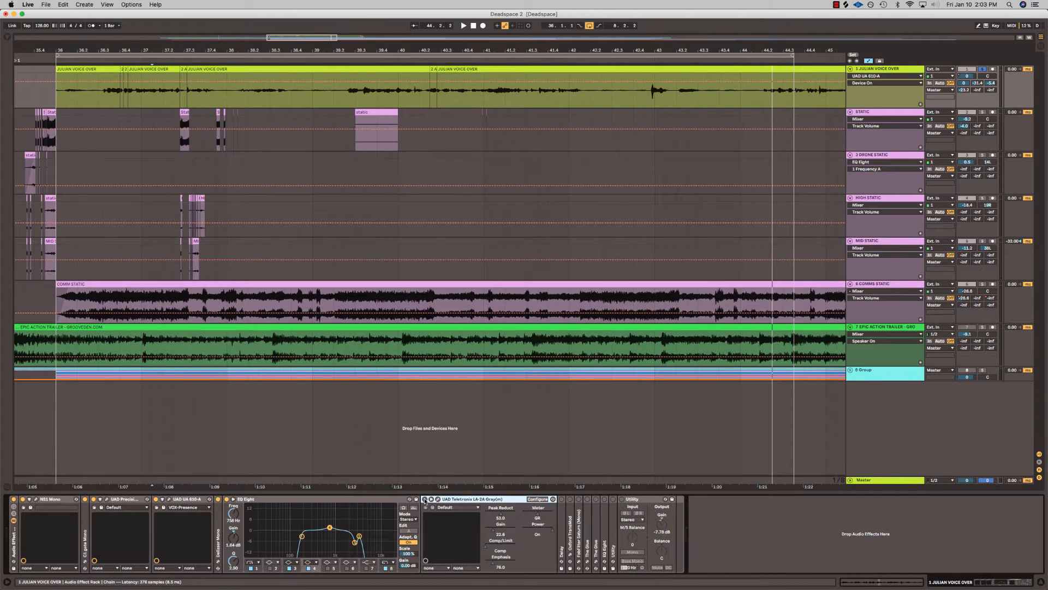
left_click(426, 500)
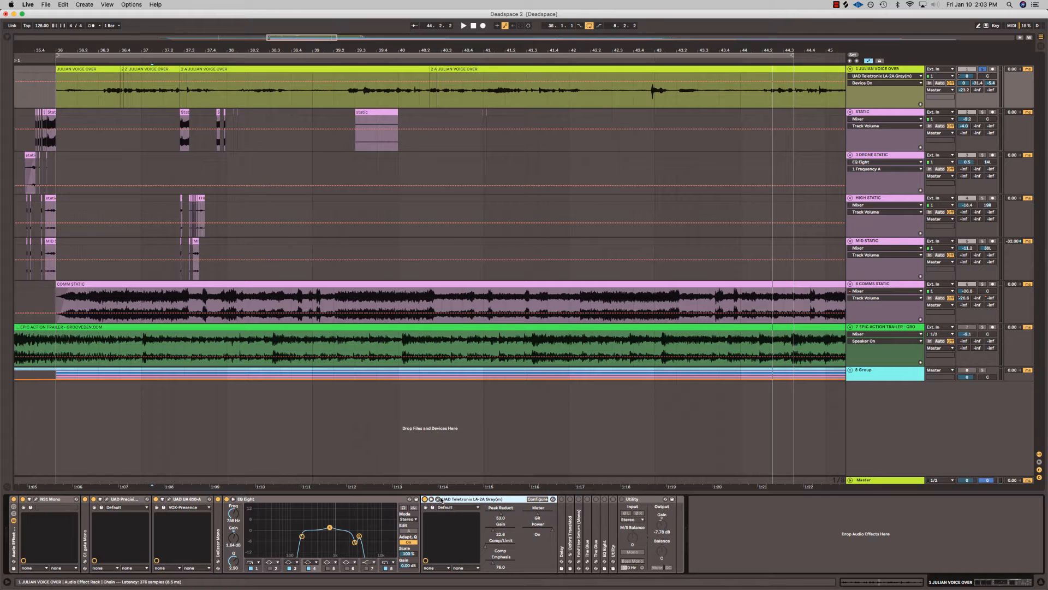
left_click(438, 499)
- Select the third voice over clip and audition the LA-2A Gray compression from its start
left_click(158, 131)
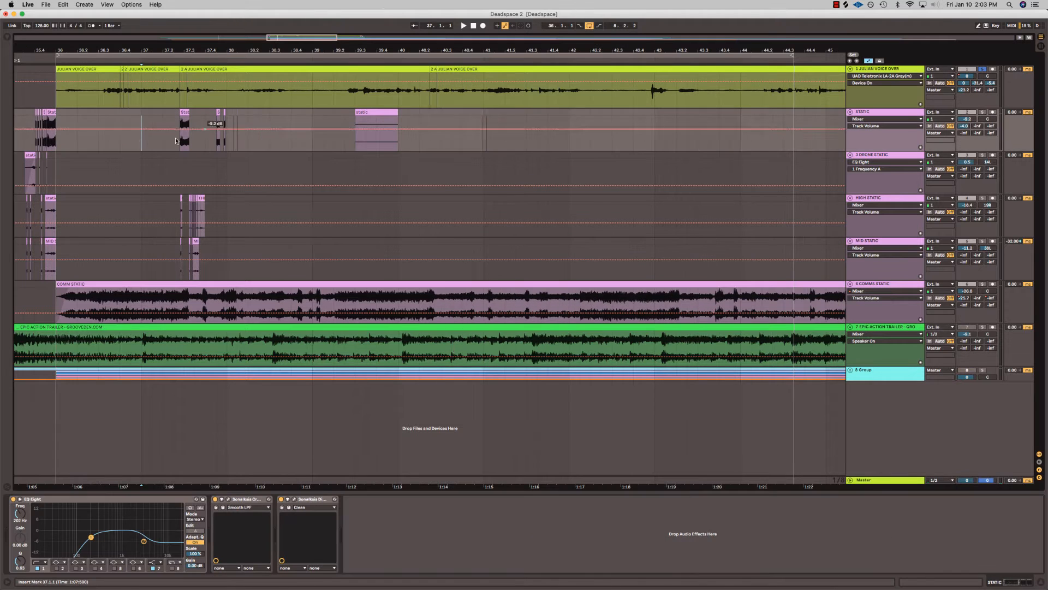
left_click(253, 69)
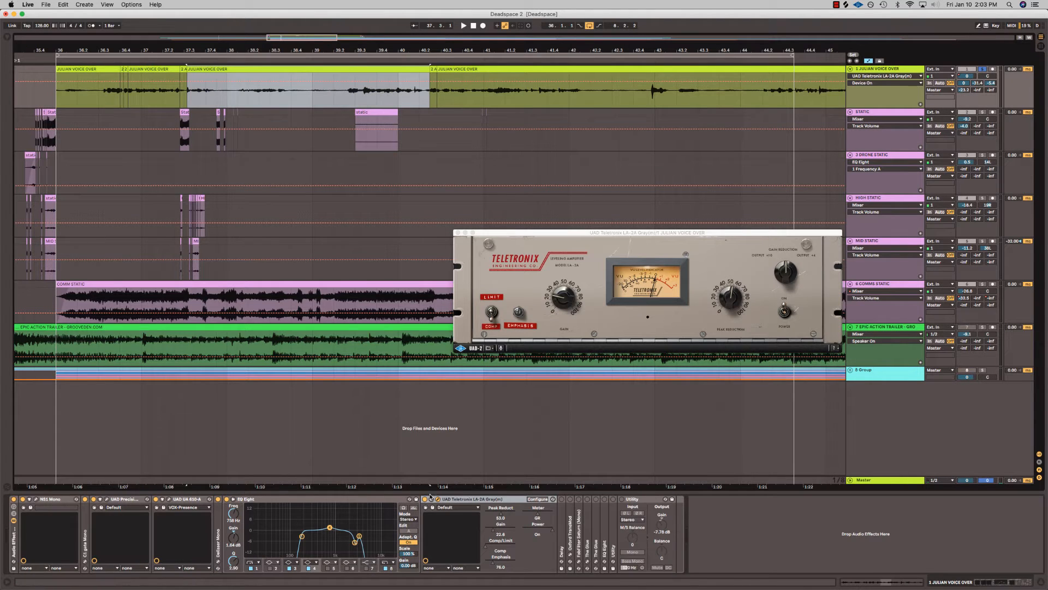
key("space")
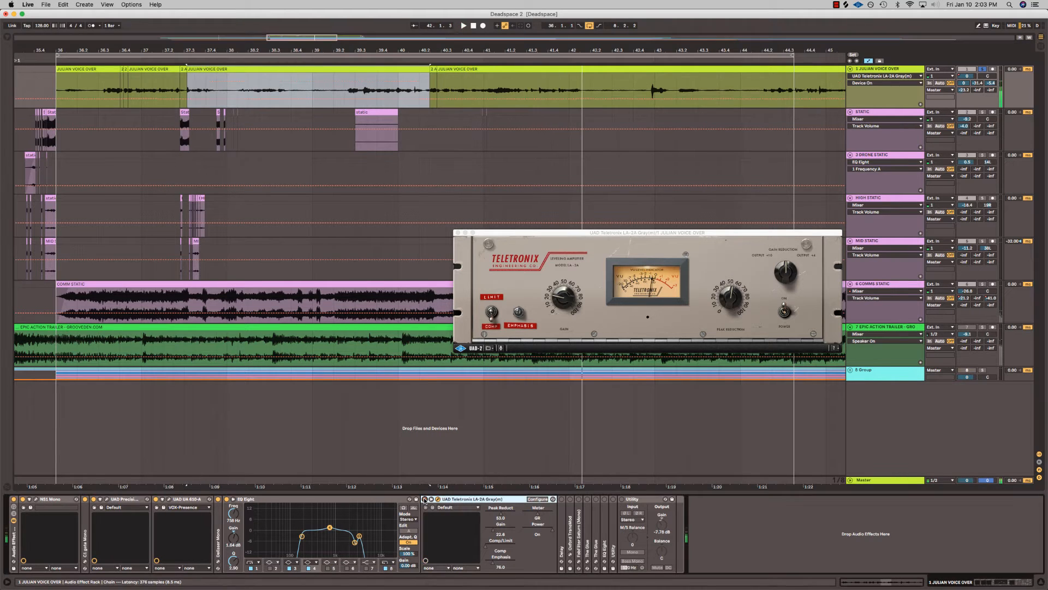
key("space")
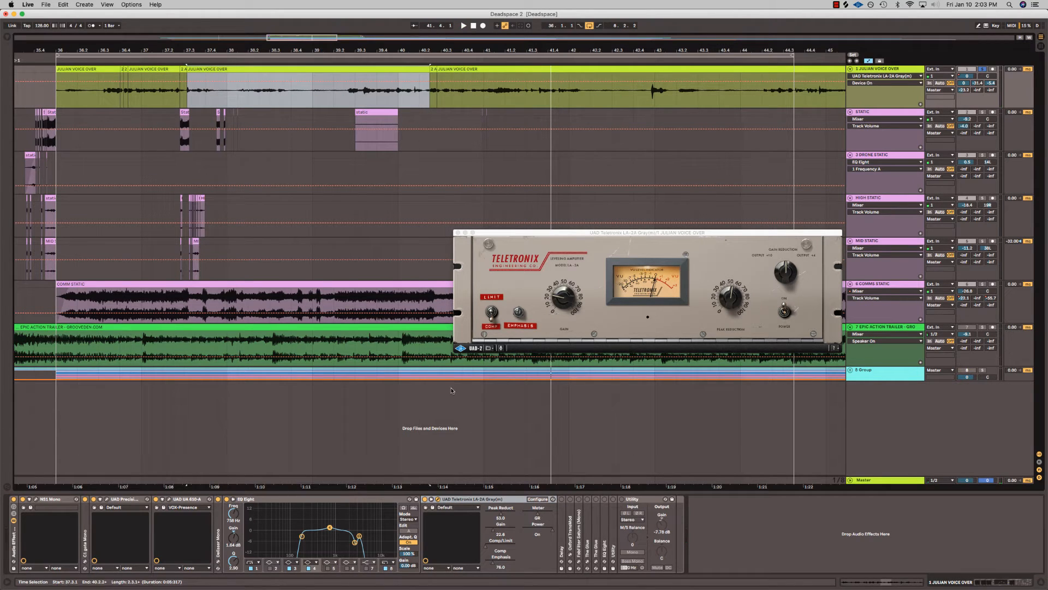
- Play the voice over from 39.3.1 to compare the LA-2A Gray enabled and bypassed, and close its plug-in window
left_click(354, 98)
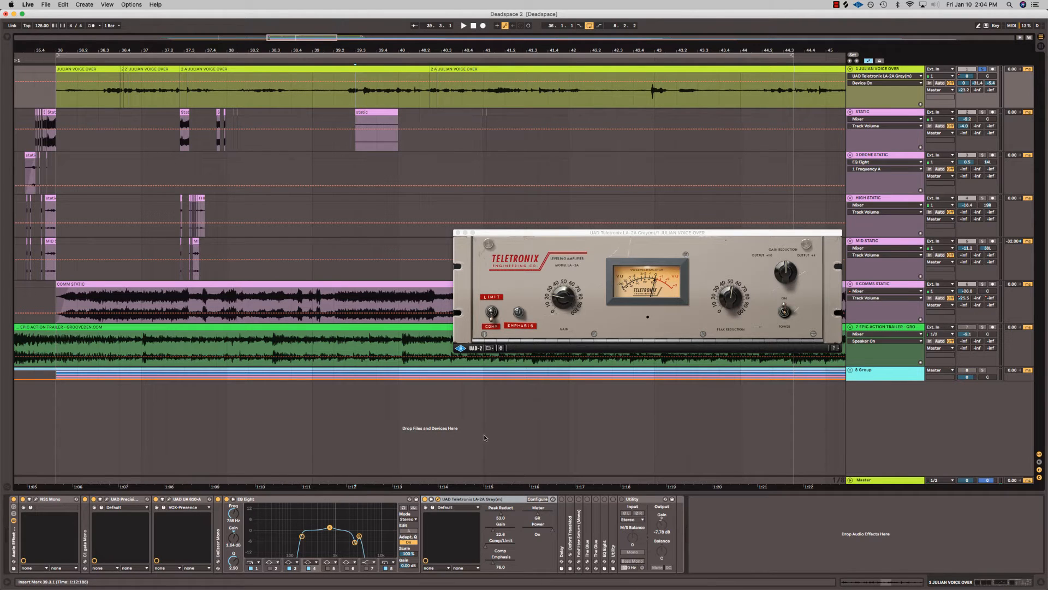
key("space")
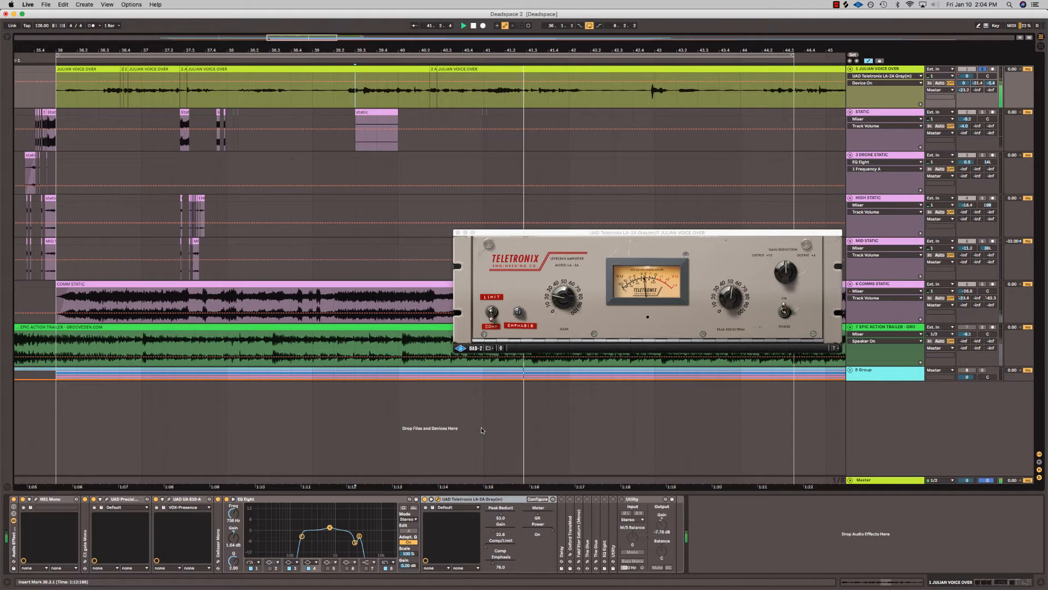
left_click(425, 499)
key("space")
key("space")
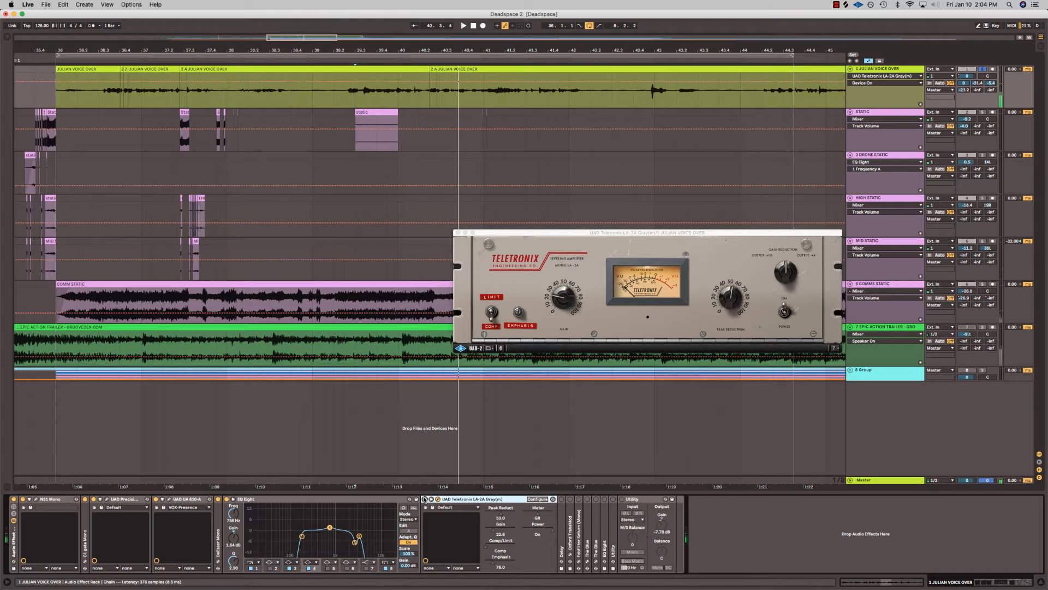
left_click(458, 232)
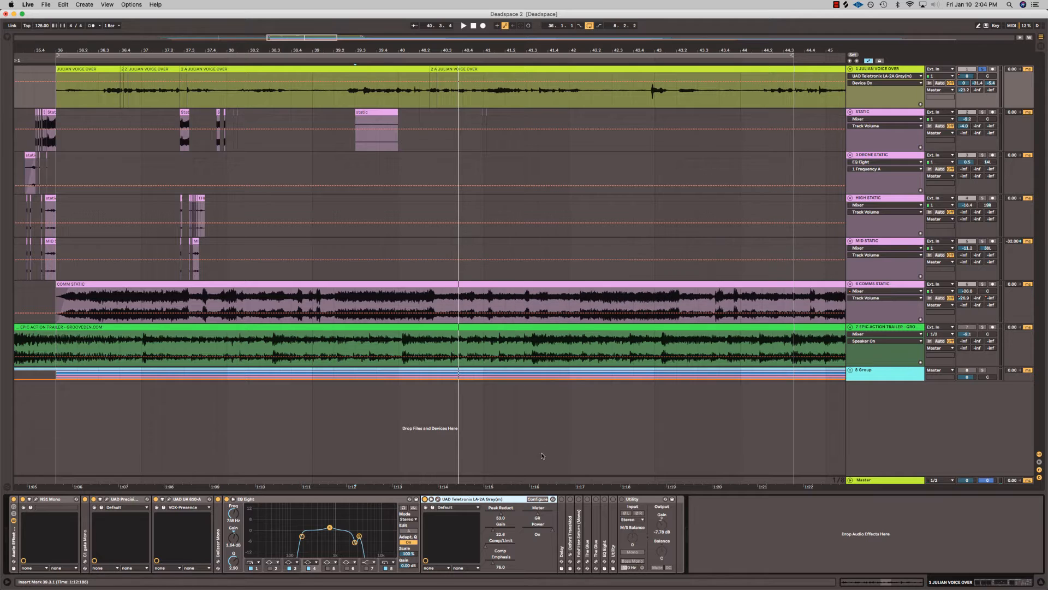
- Unfold the Delay on the voice over track and play the voice over to compare it with the Delay bypassed and enabled
double_click(561, 510)
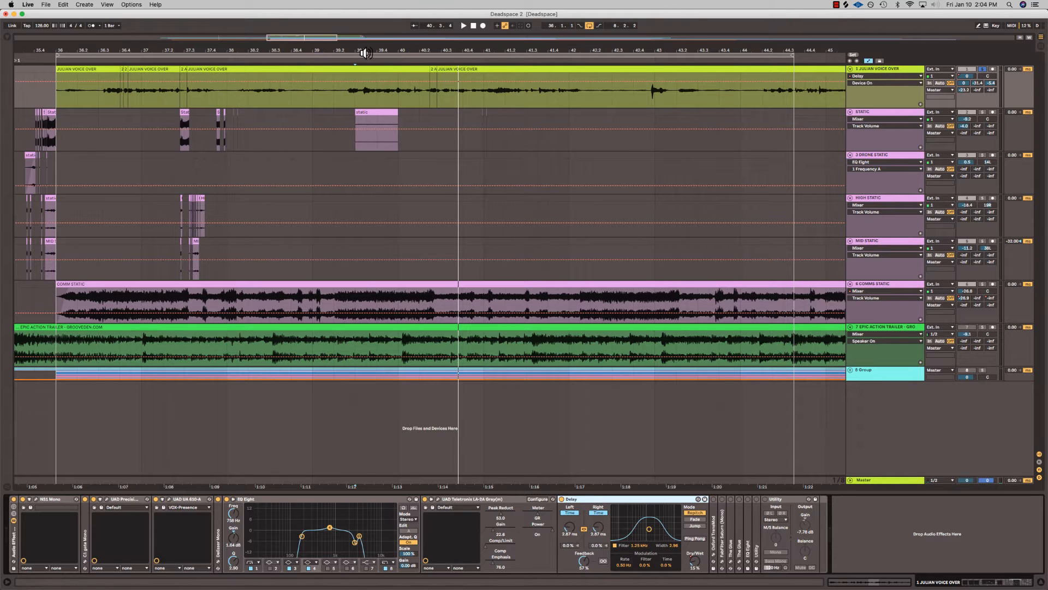
left_click(301, 97)
left_click(563, 499)
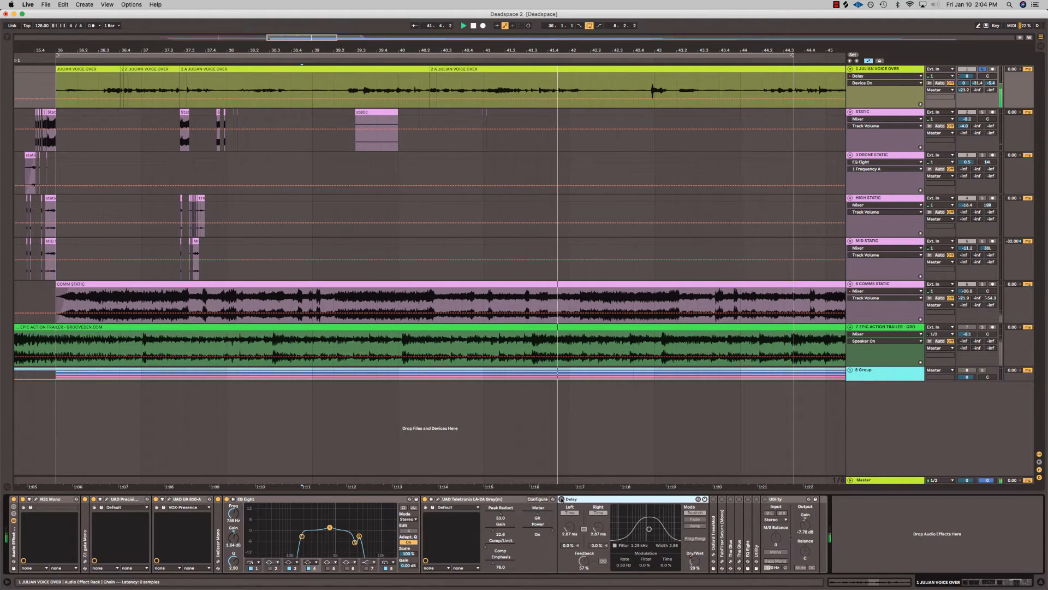
key("space")
left_click(561, 499)
left_click(344, 82)
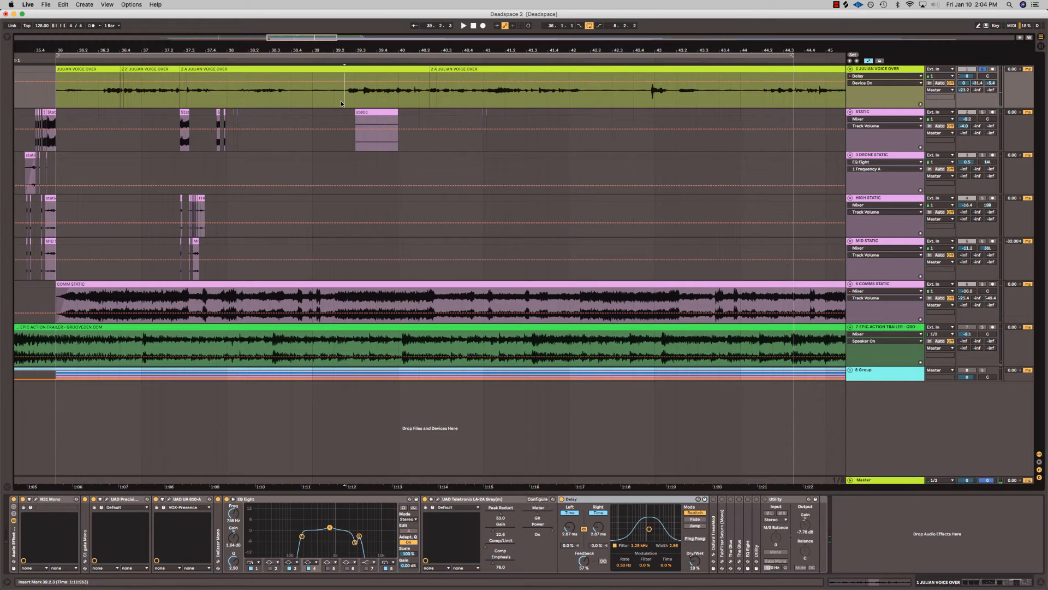
key("space")
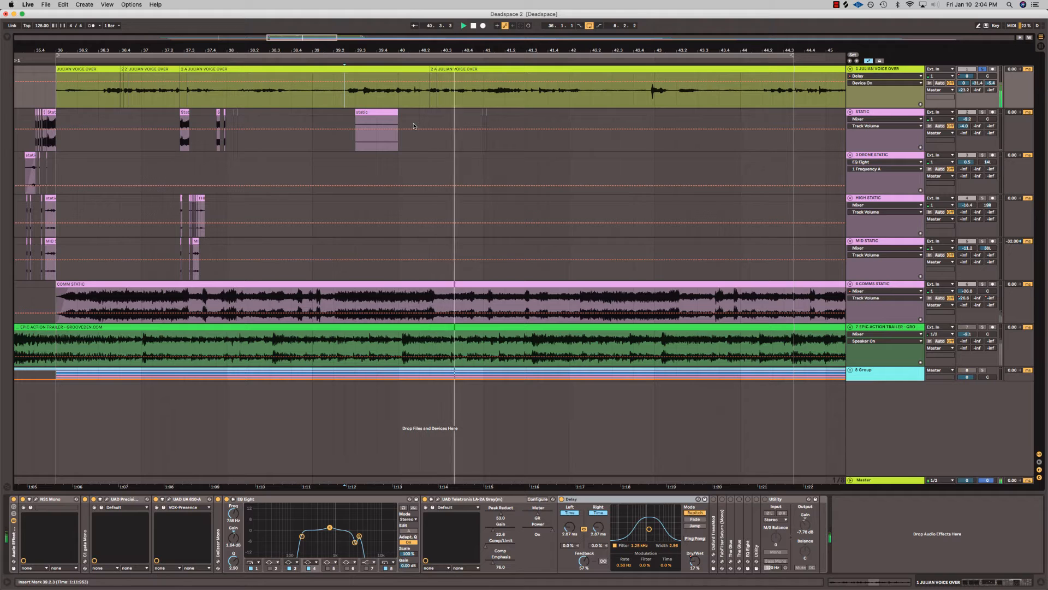
- Display the Delay's Dry/Wet automation on the voice over track and extend the loop end to 45.4.1
left_click(695, 563)
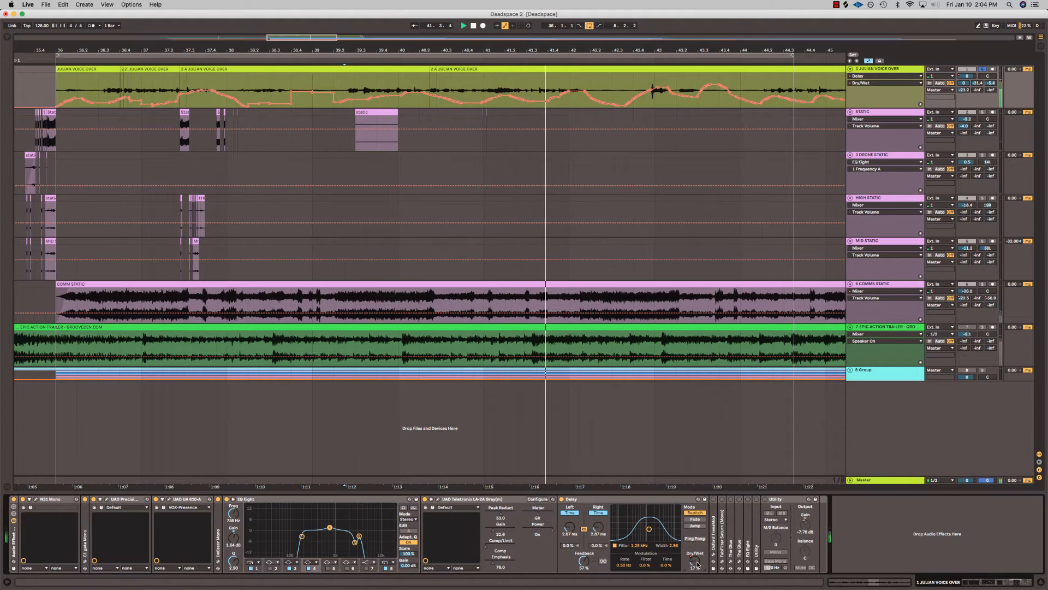
left_click_drag(681, 50, 683, 44)
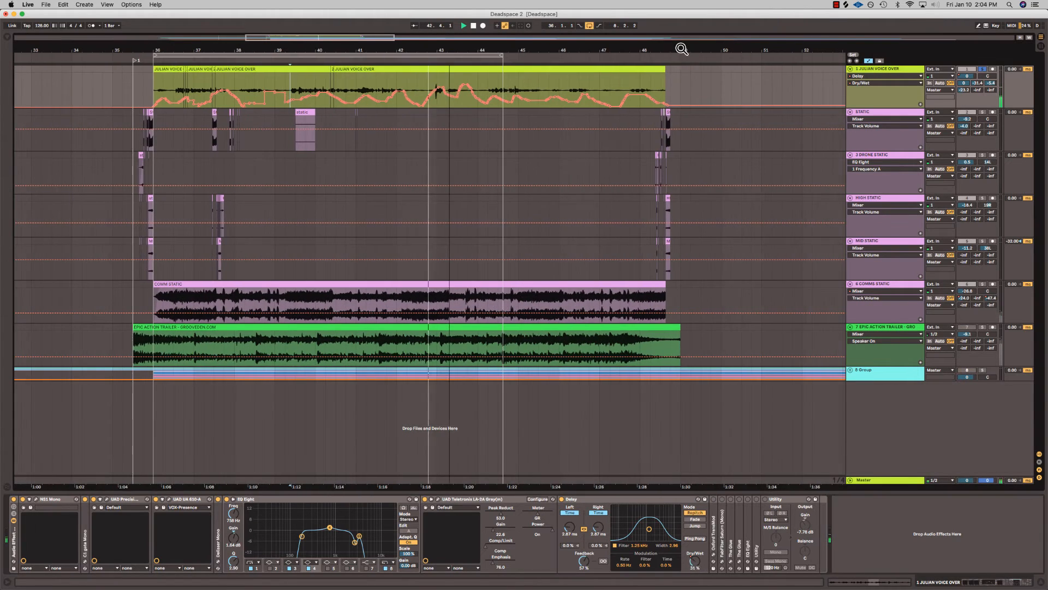
left_click_drag(502, 55, 548, 57)
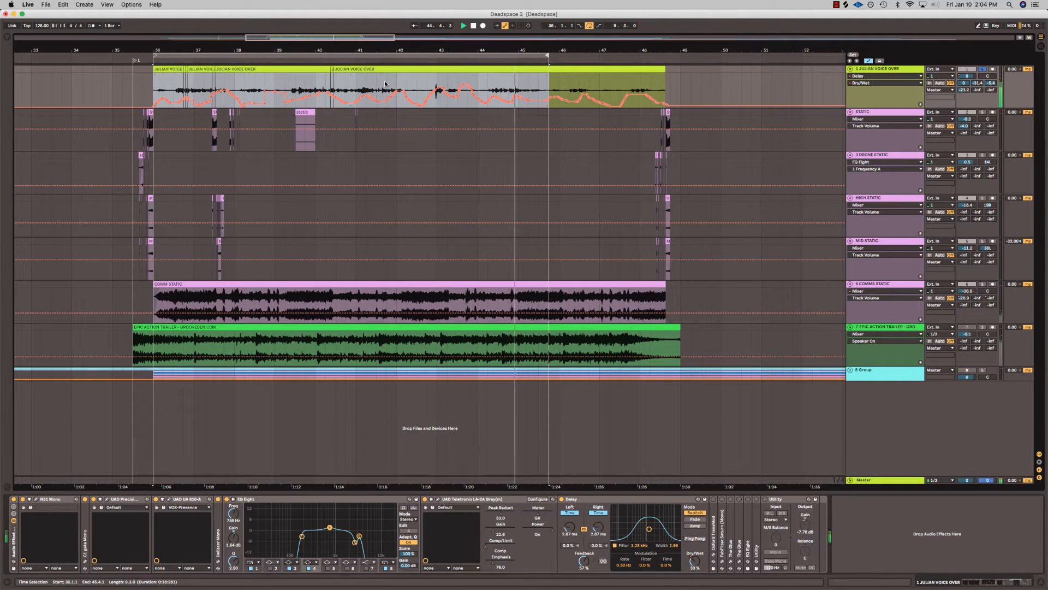
key("space")
- Play the voice over from 41.1.1 and highlight the Dry/Wet automation swells around bar 43
left_click(355, 82)
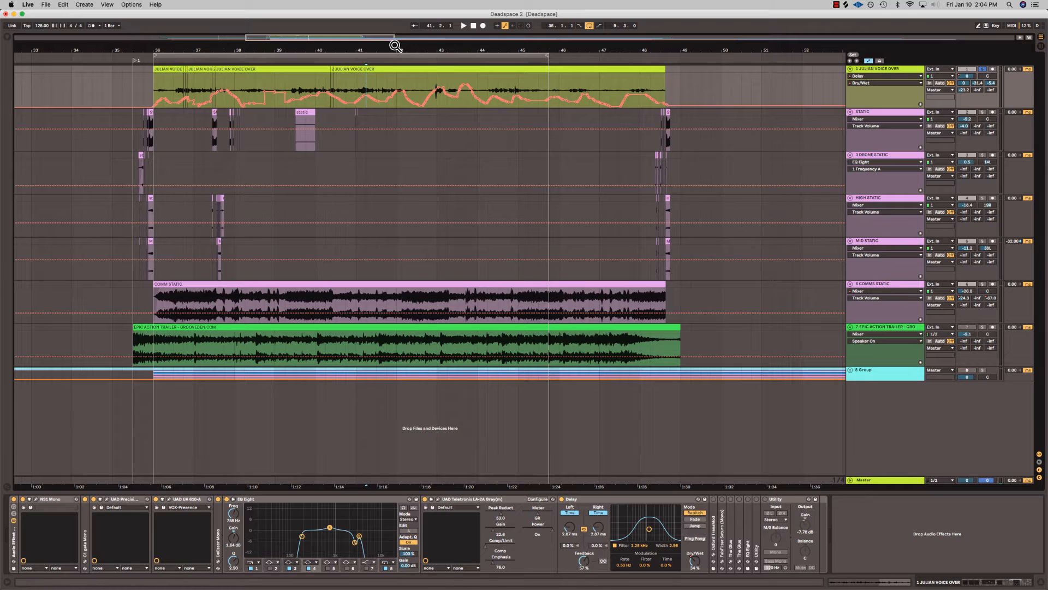
left_click_drag(396, 46, 436, 48)
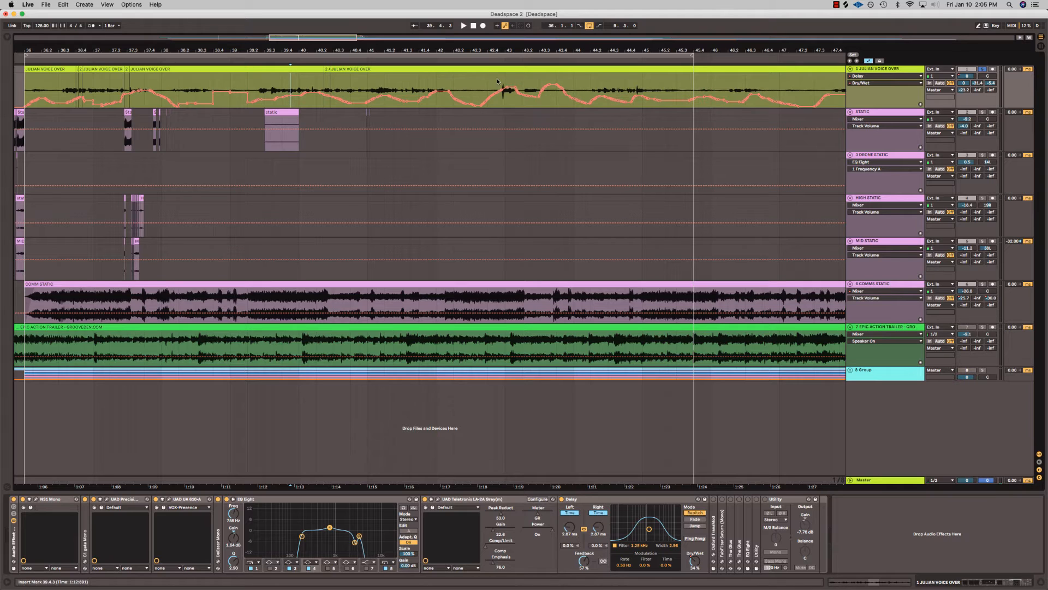
left_click_drag(488, 78, 572, 76)
left_click(368, 82)
key("space")
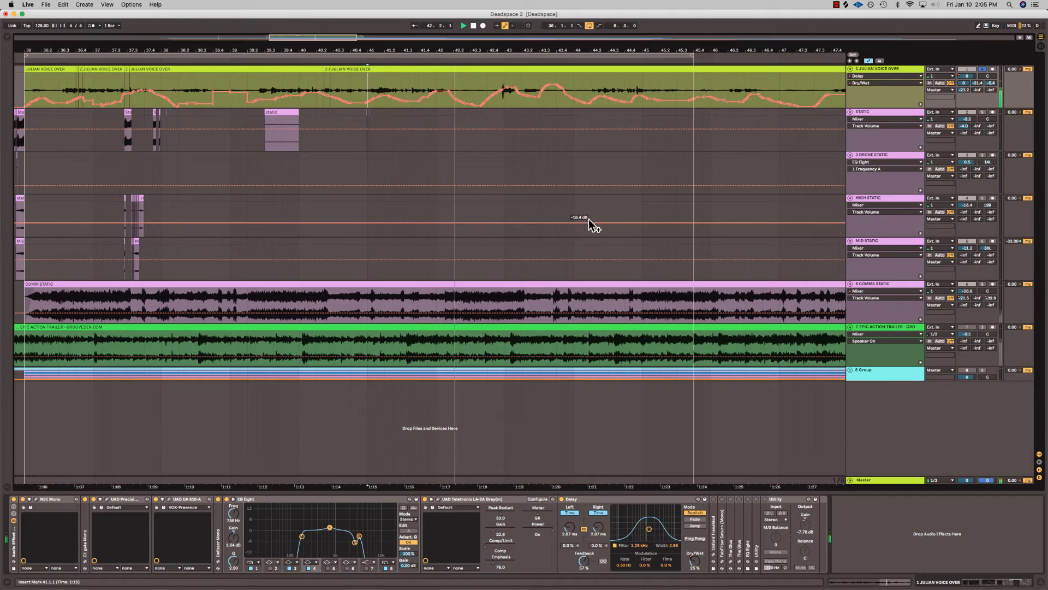
left_click_drag(480, 82, 590, 81)
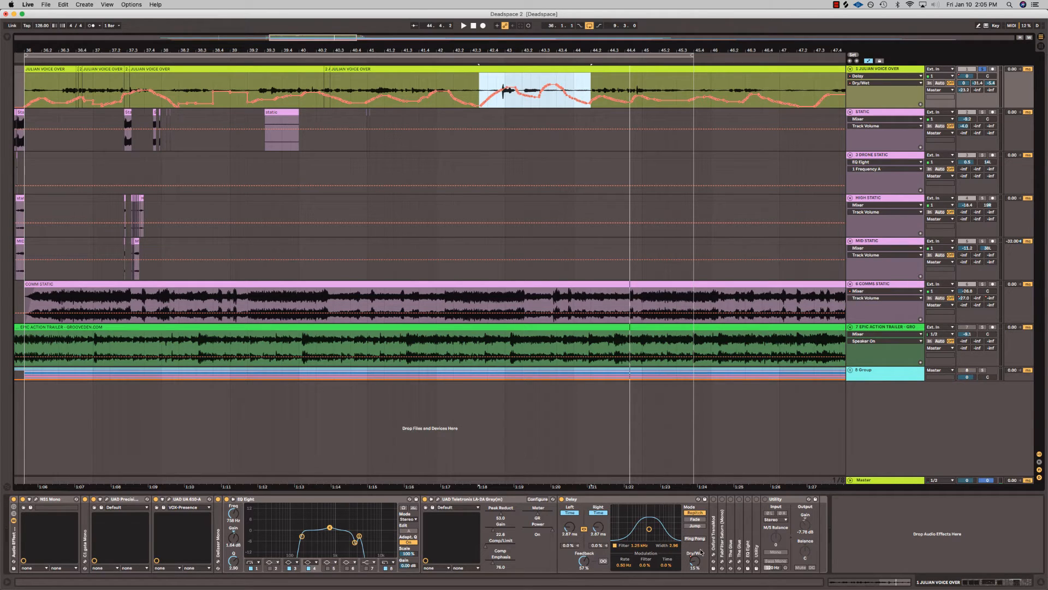
- Play the voice over from 38.3.1 to hear the automated Delay on the earlier phrases
left_click(197, 85)
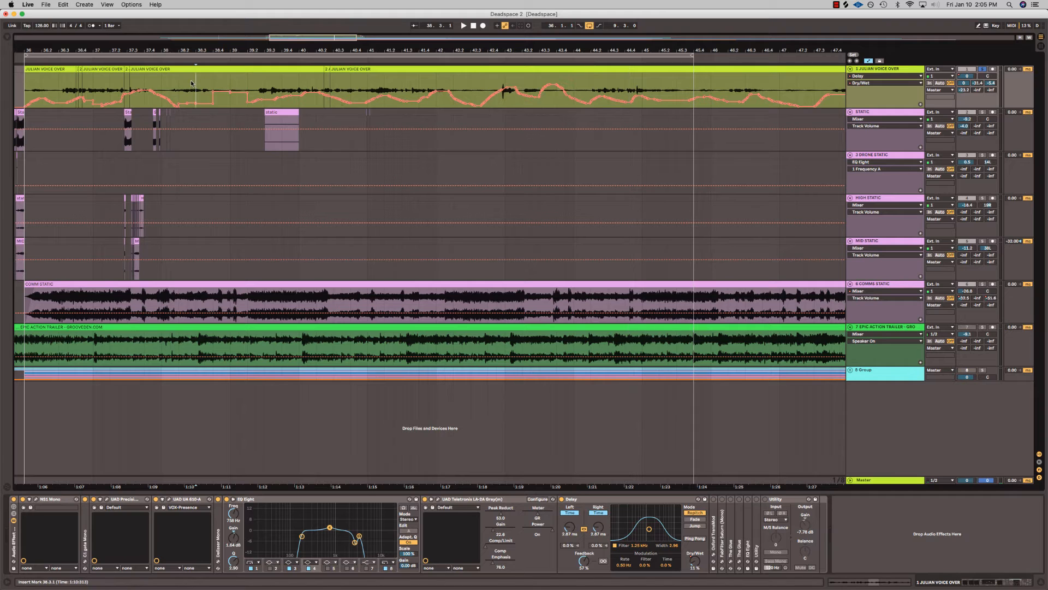
key("space")
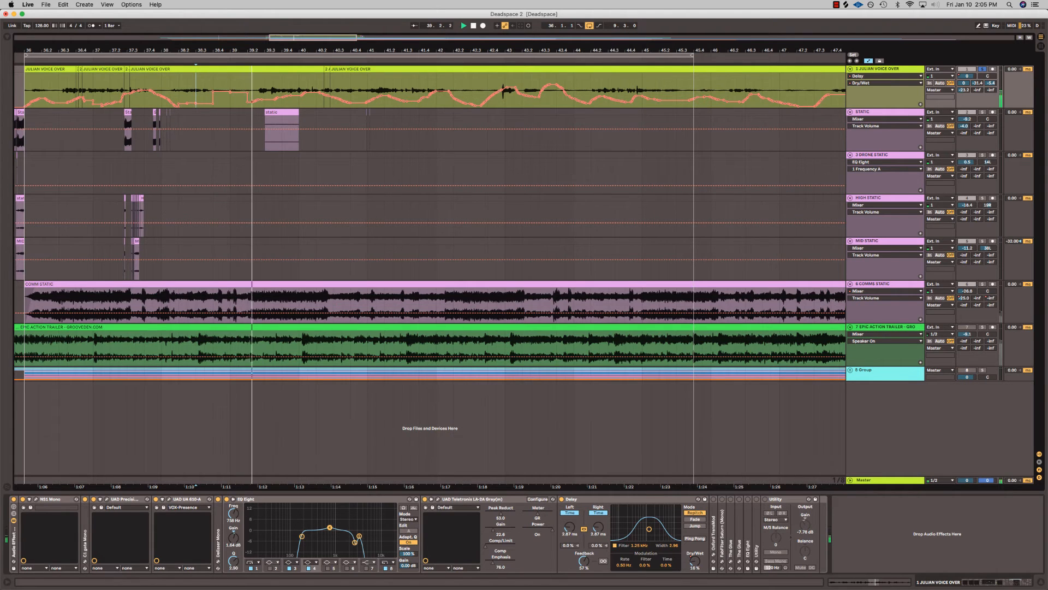
left_click_drag(611, 49, 519, 34)
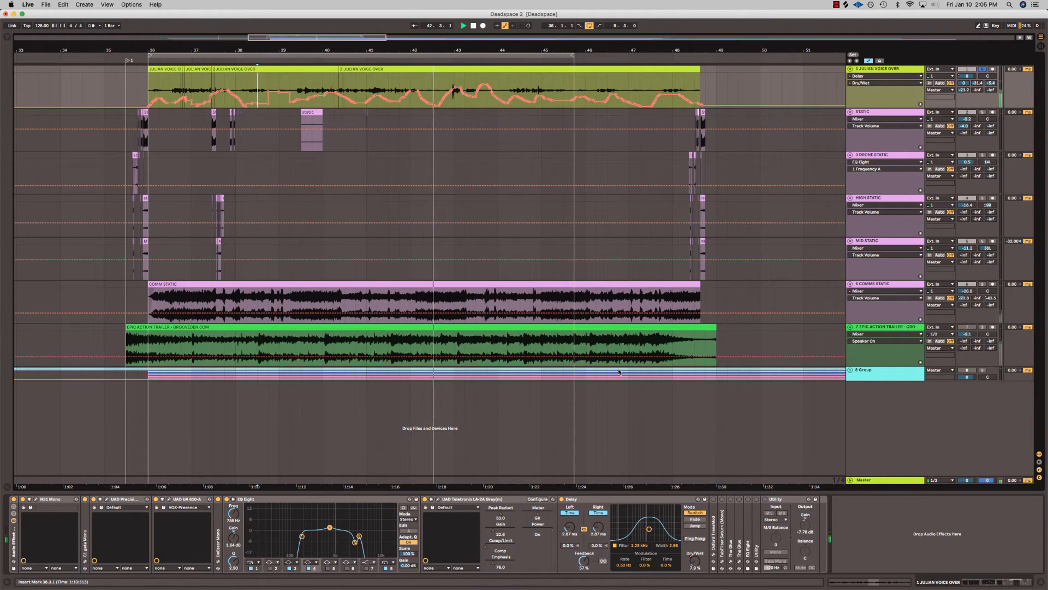
- Fold the Delay, then unfold and enable the Oxford TransMod and show its plug-in window
double_click(674, 499)
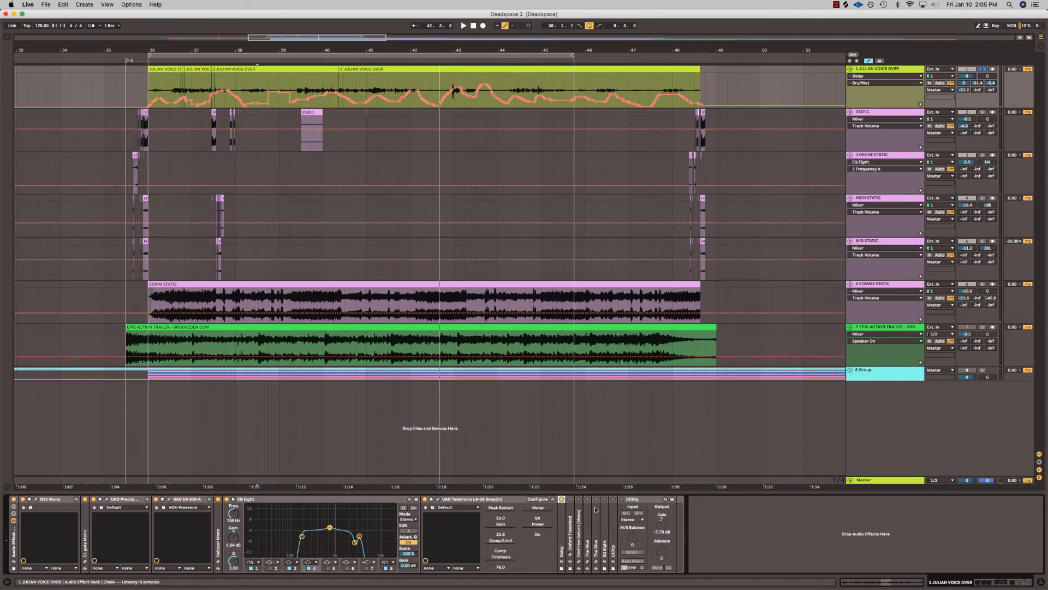
double_click(570, 512)
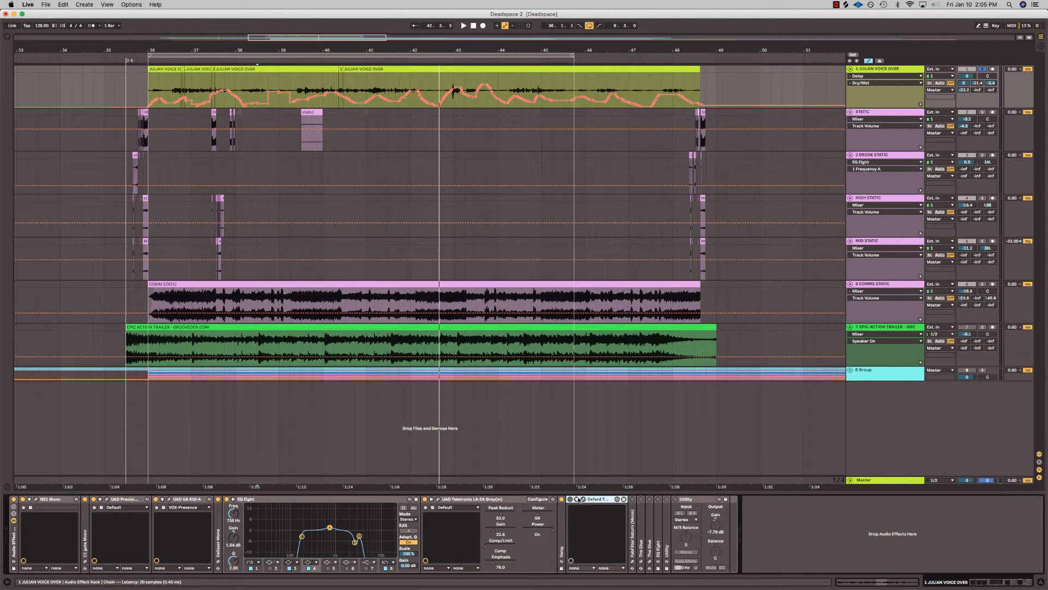
left_click(569, 499)
left_click(583, 499)
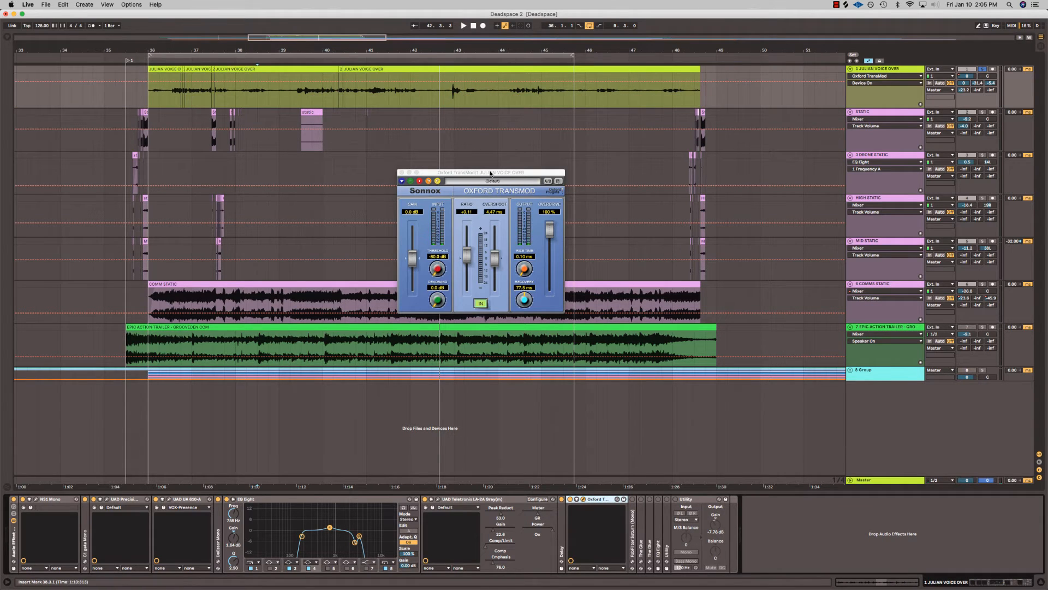
- Audition the voice over from 40.2.1 while raising the TransMod Ratio to about +0.60
left_click(331, 97)
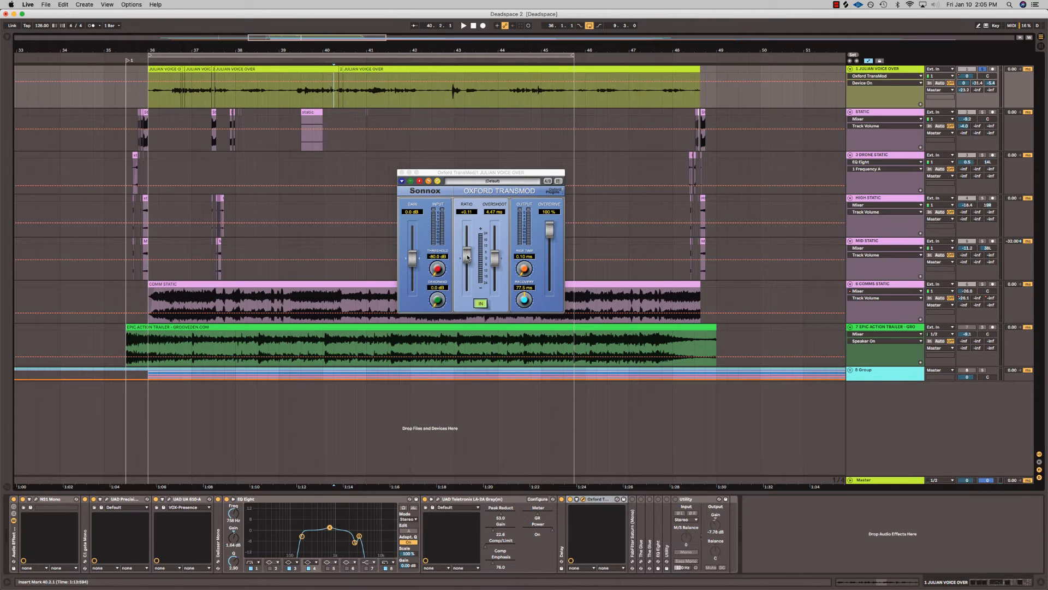
key("space")
left_click_drag(467, 257, 470, 241)
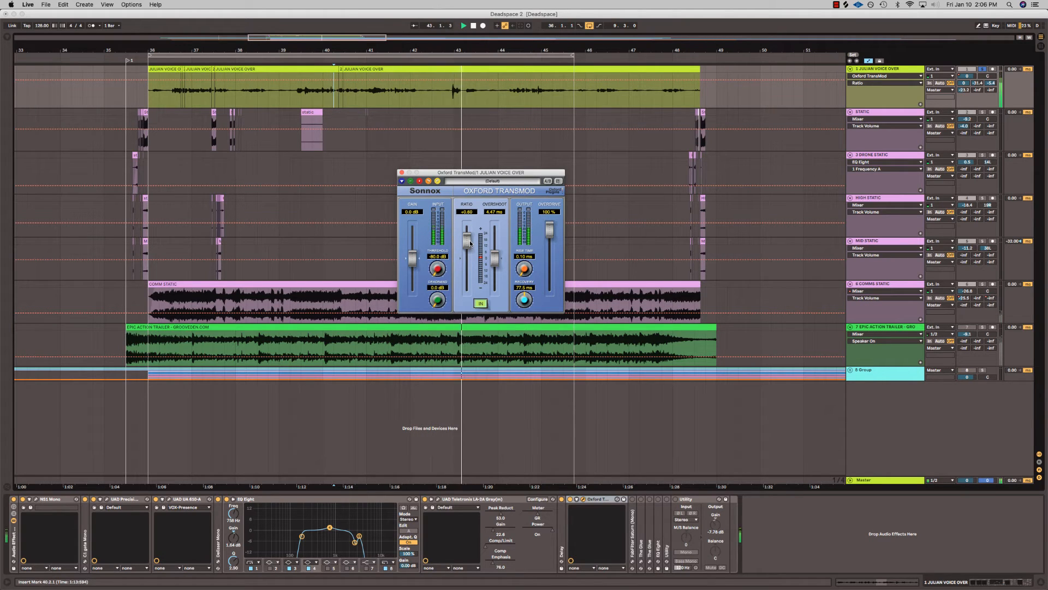
key("space")
- Lower the TransMod Ratio to +0.11 while auditioning the voice over from 39.4.1, and close its plug-in window
left_click_drag(470, 244, 470, 262)
left_click(316, 83)
key("space")
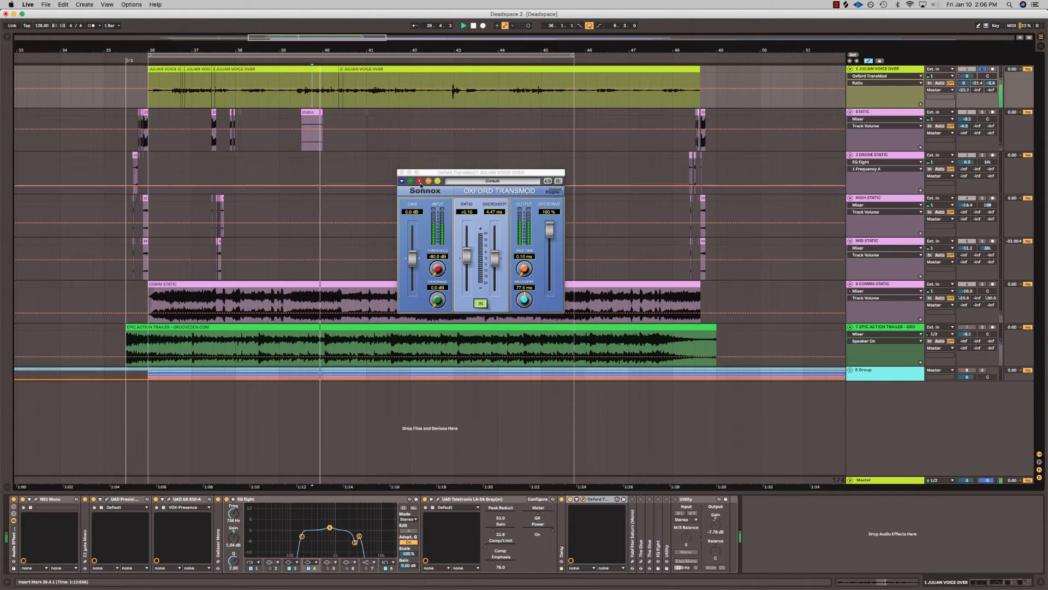
left_click(466, 258)
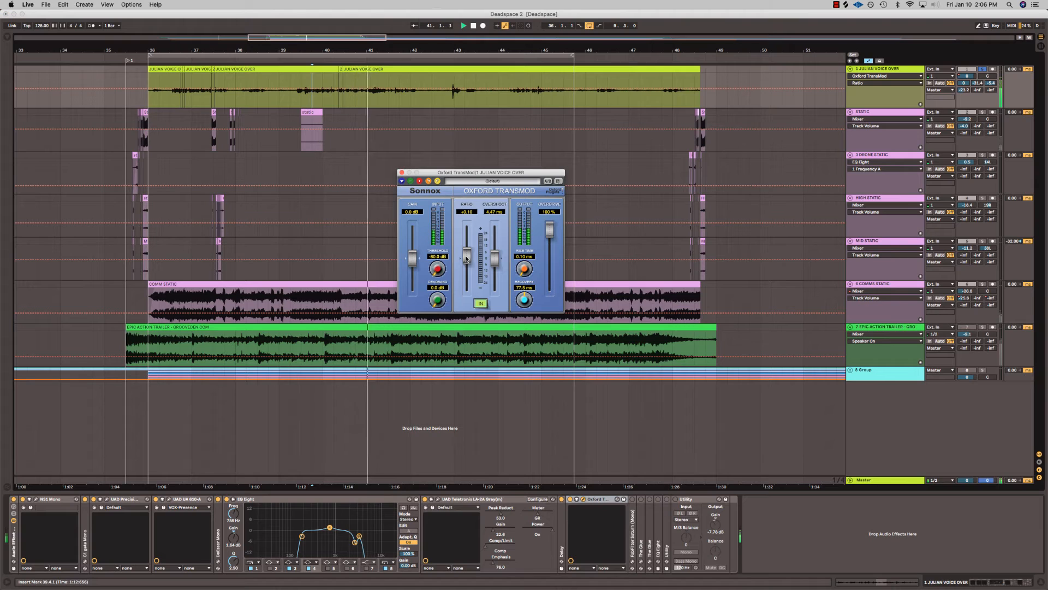
left_click_drag(466, 258, 466, 258)
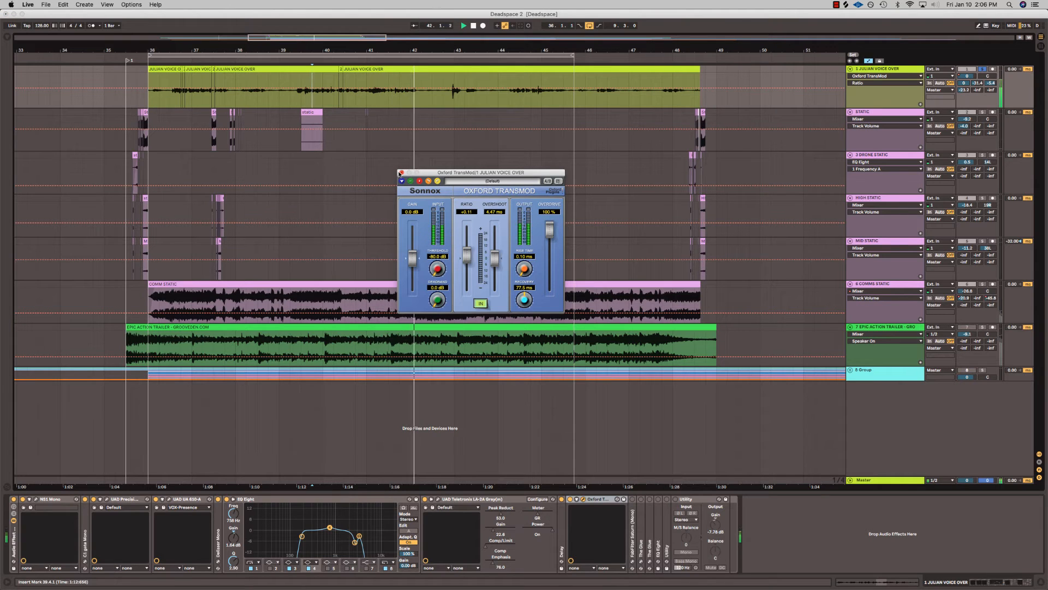
left_click(400, 173)
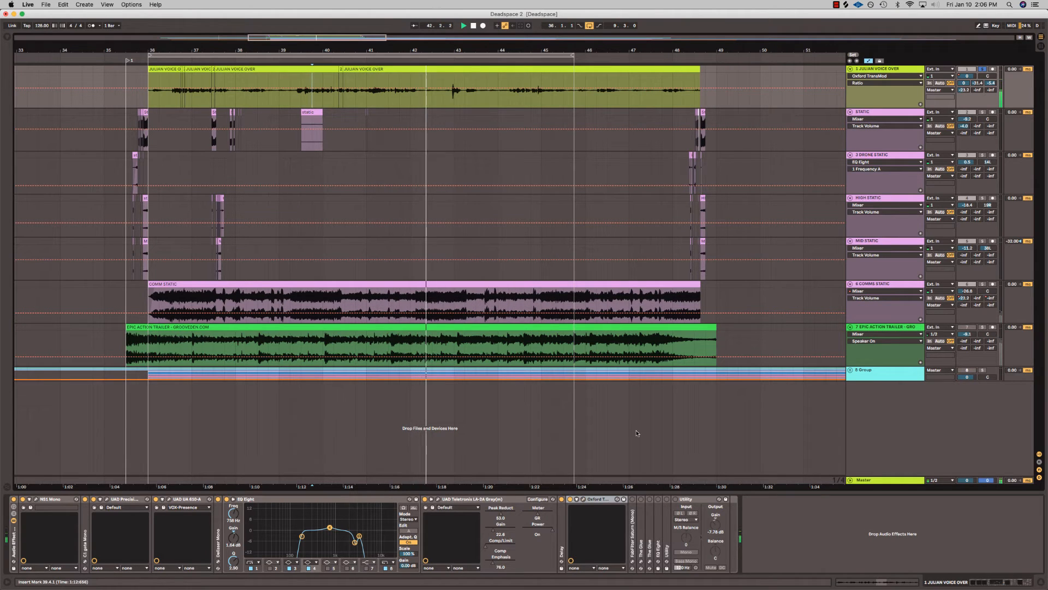
- Unfold the FabFilter Saturn (Mono) on the voice over track, enable it, and show its plug-in window
double_click(631, 513)
left_click(637, 500)
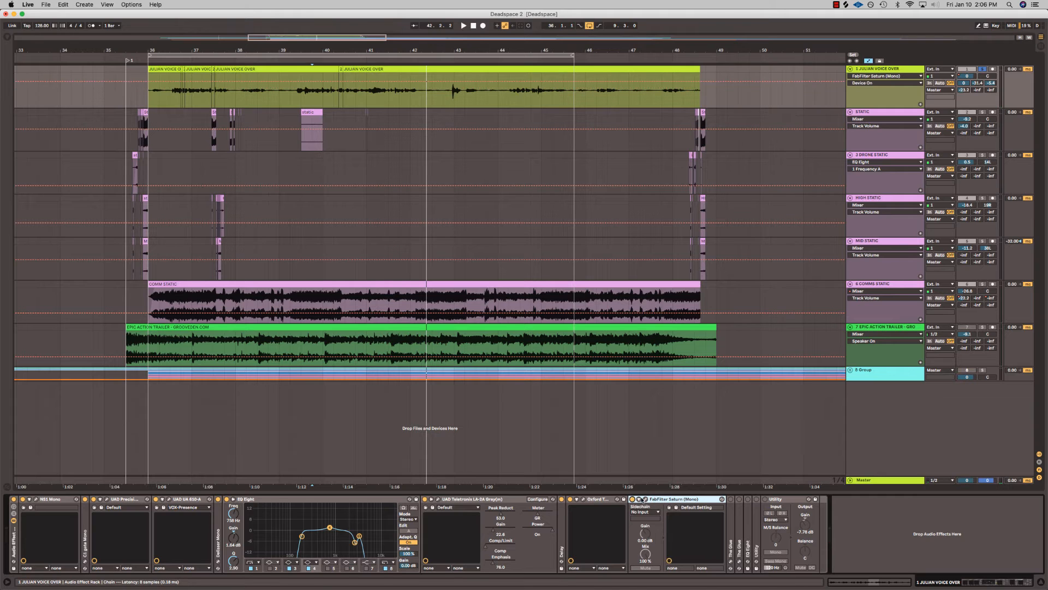
left_click(646, 499)
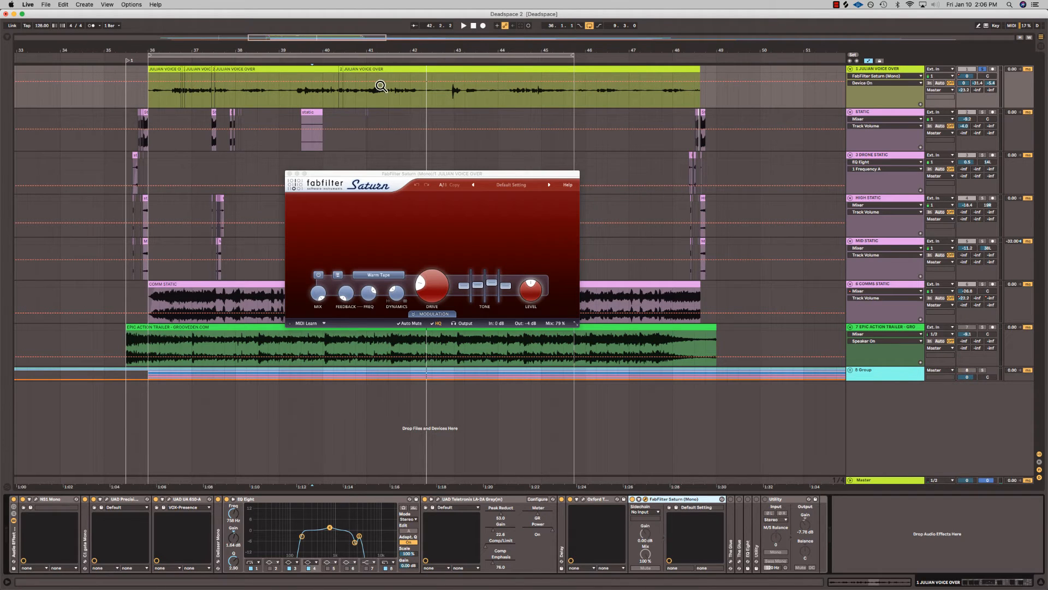
- Play the voice over from the later part of bar 39 to compare Saturn enabled and bypassed, leave it enabled, and close its window
left_click_drag(385, 49, 385, 61)
left_click(332, 99)
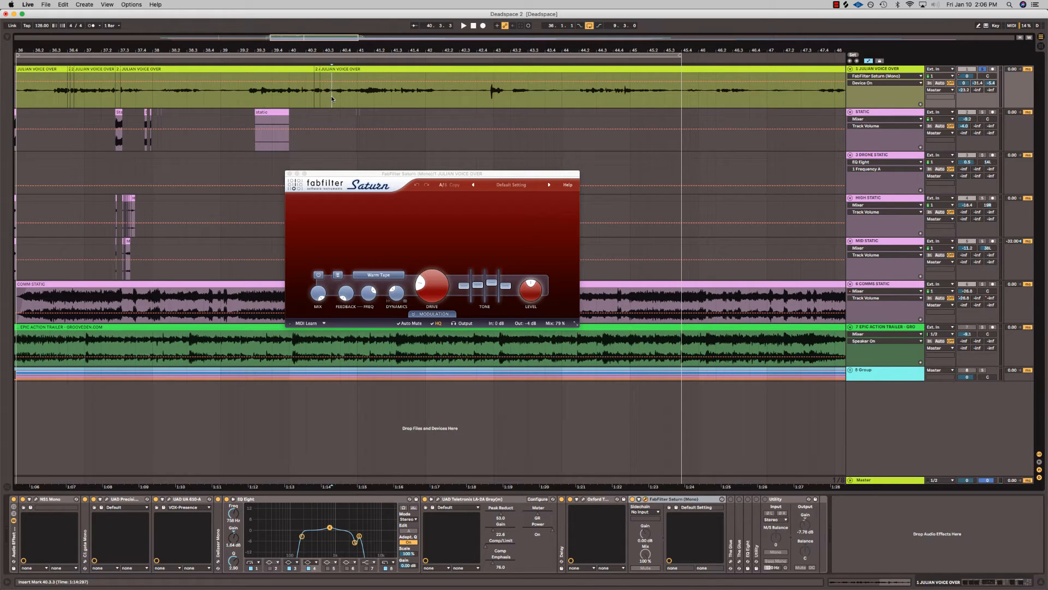
left_click(251, 91)
left_click(261, 97)
key("space")
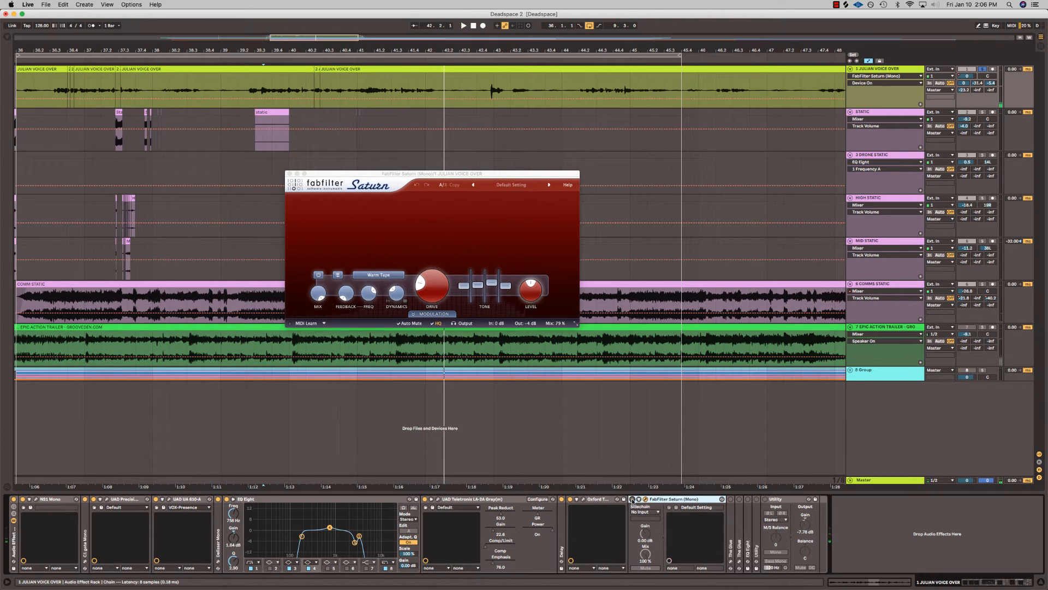
key("space")
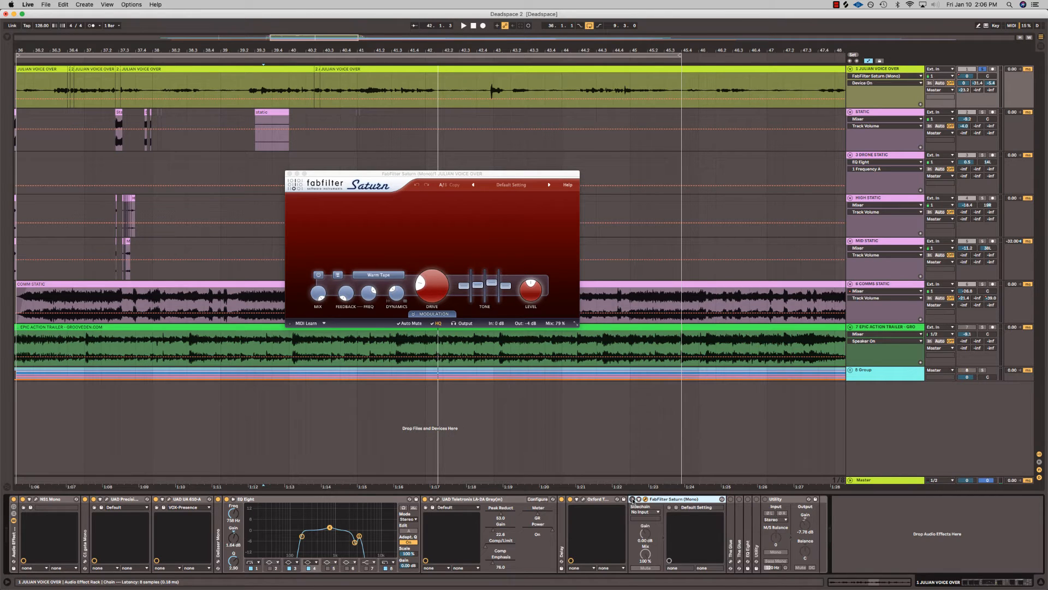
left_click(632, 499)
left_click(272, 96)
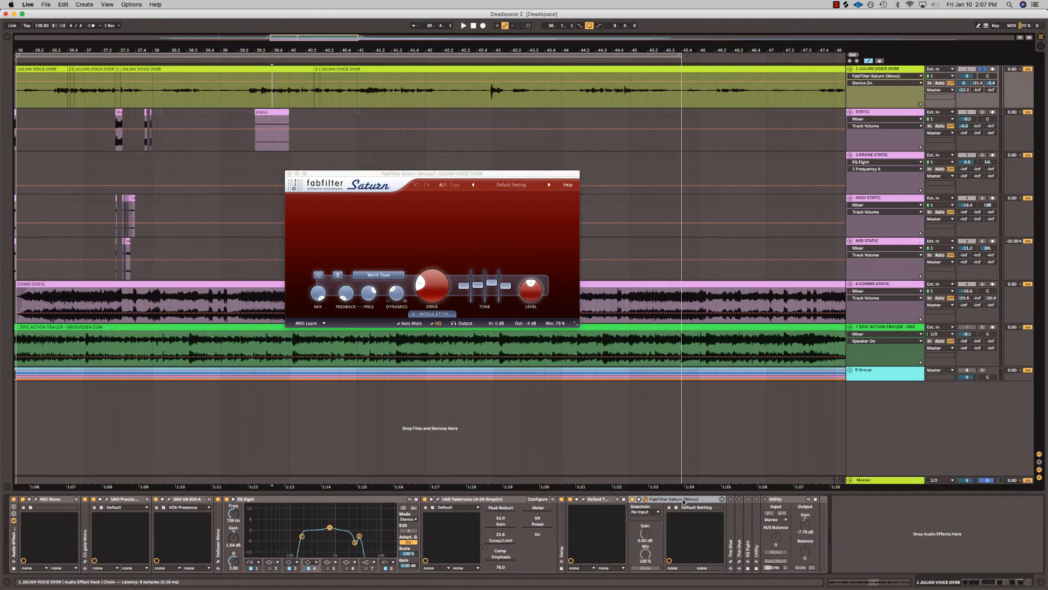
left_click(645, 499)
- Unfold the first The Glue compressor on the voice over track, enable it, and show its plug-in window
double_click(731, 527)
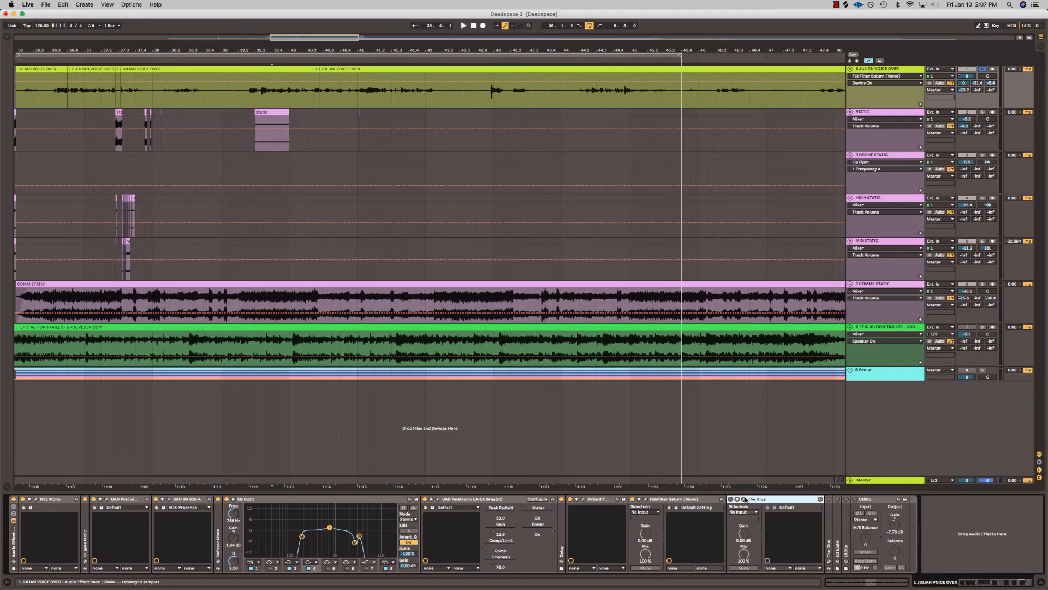
left_click(732, 499)
left_click(744, 500)
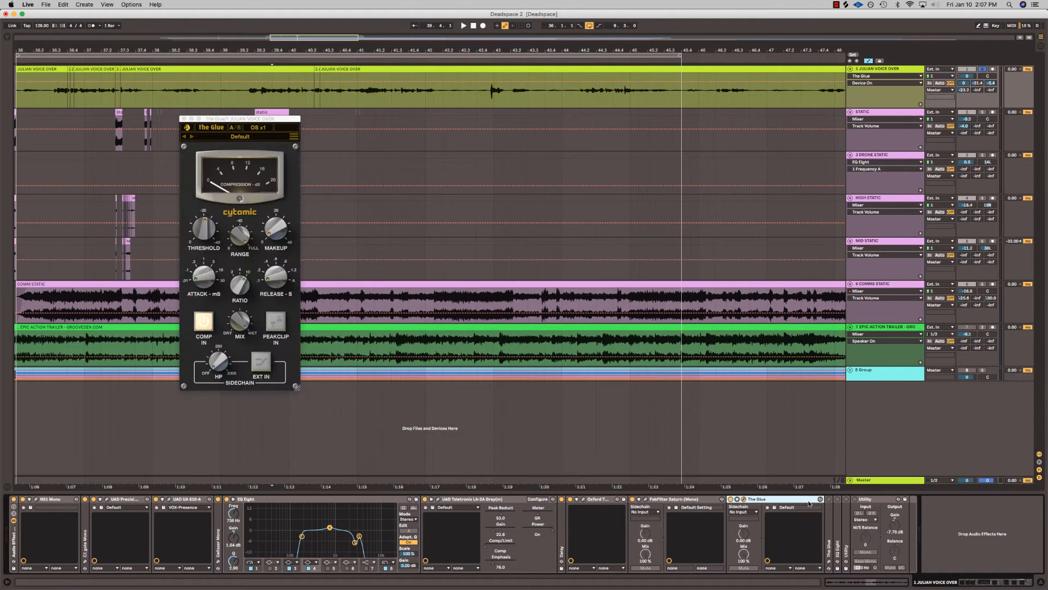
- Play the voice over from 37.3.1 to compare The Glue with its power on and off, and close its plug-in window
left_click(172, 98)
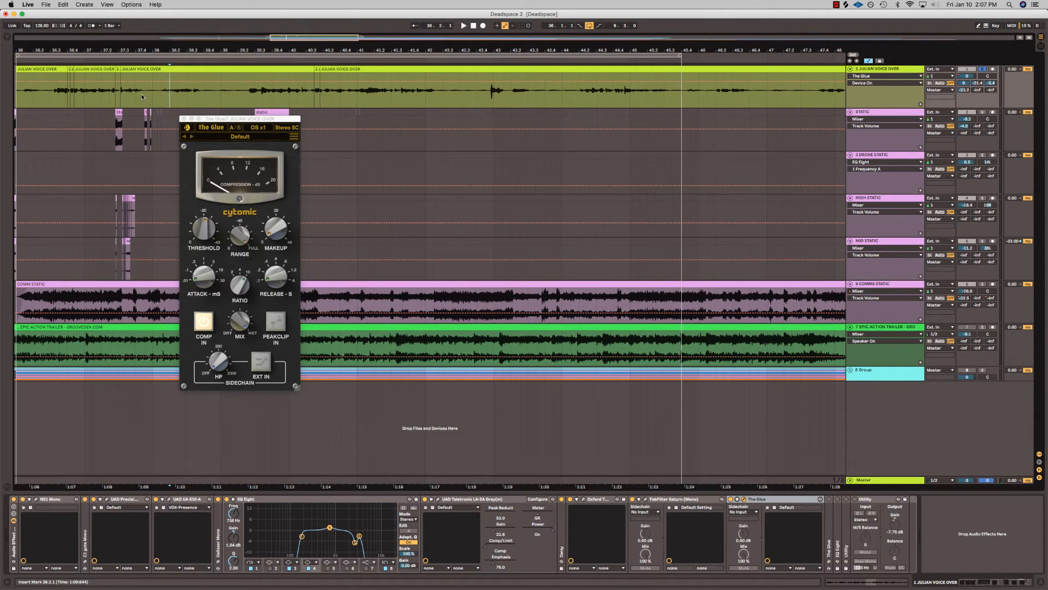
left_click(119, 94)
key("space")
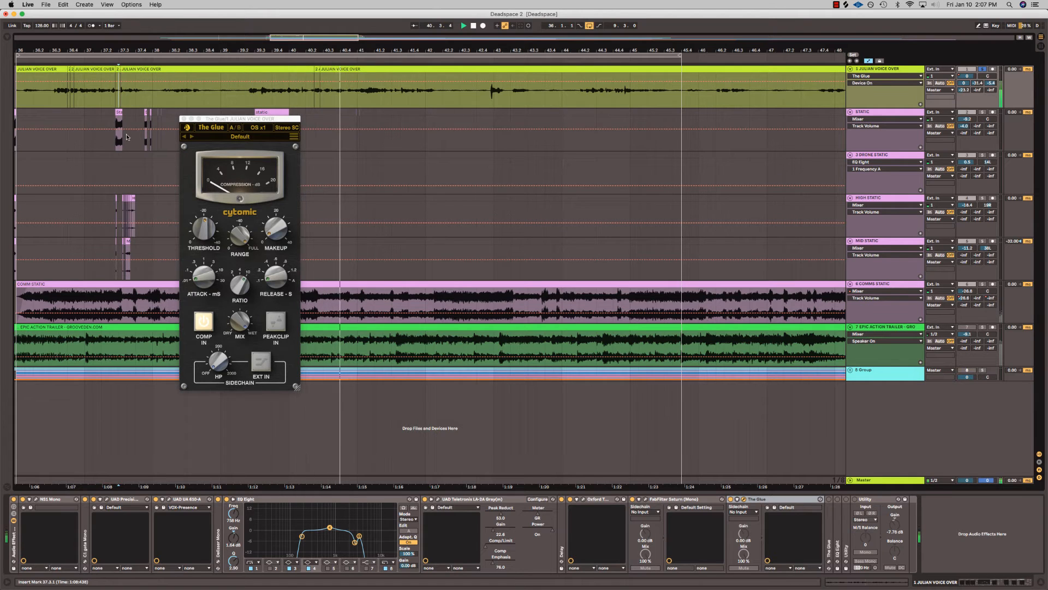
left_click(186, 127)
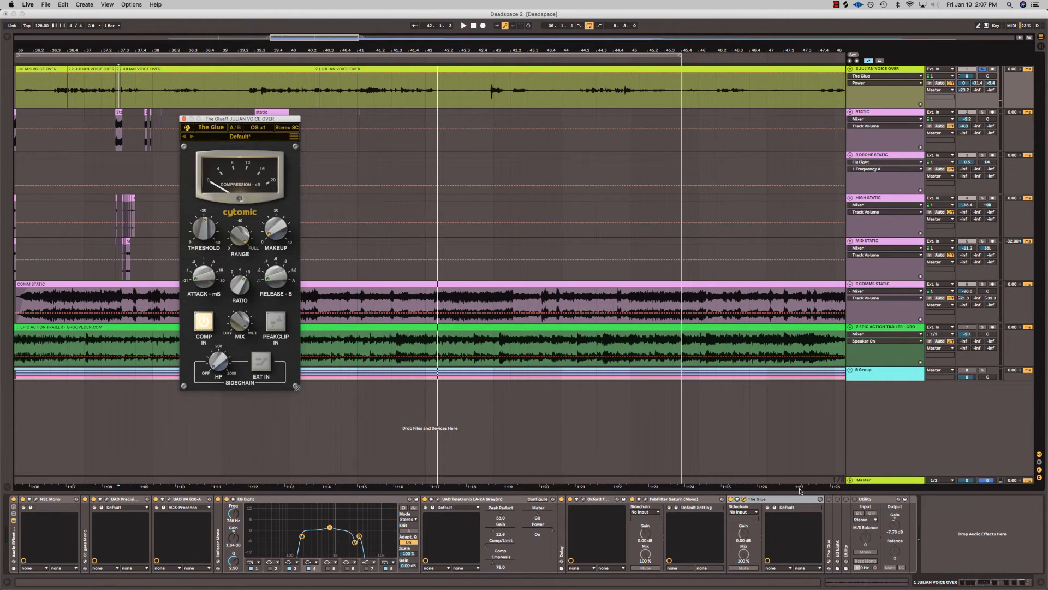
left_click(184, 118)
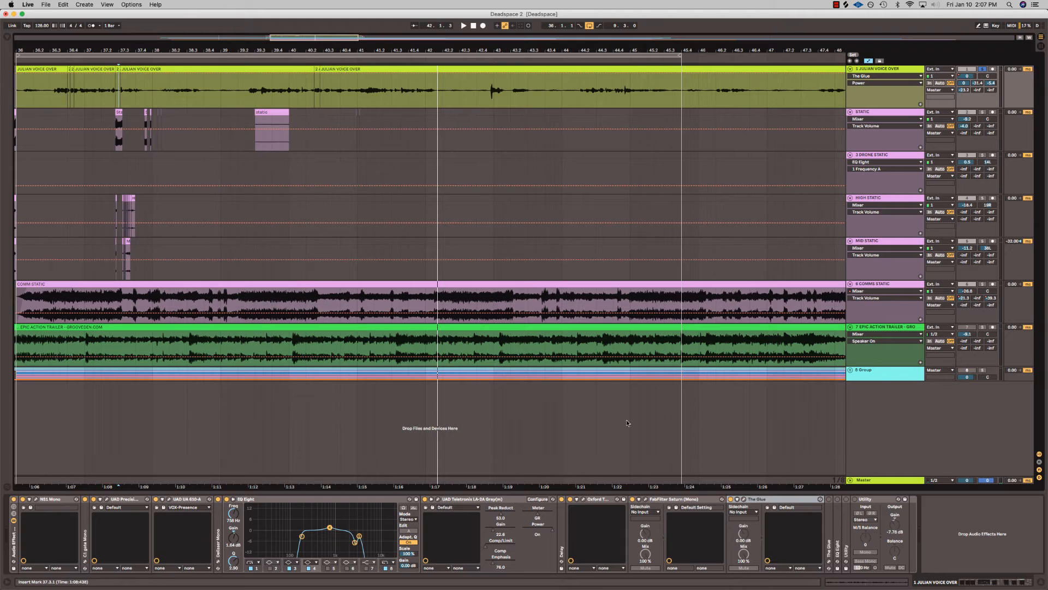
- Unfold and enable the second The Glue compressor on the voice over track, and place its plug-in window clear of the clips
double_click(830, 512)
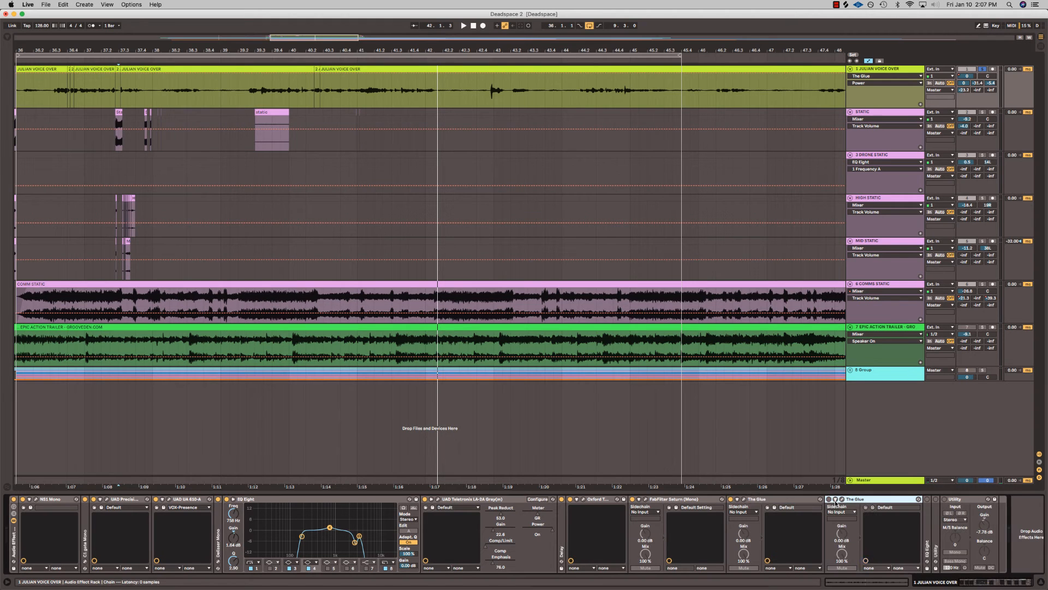
left_click(843, 499)
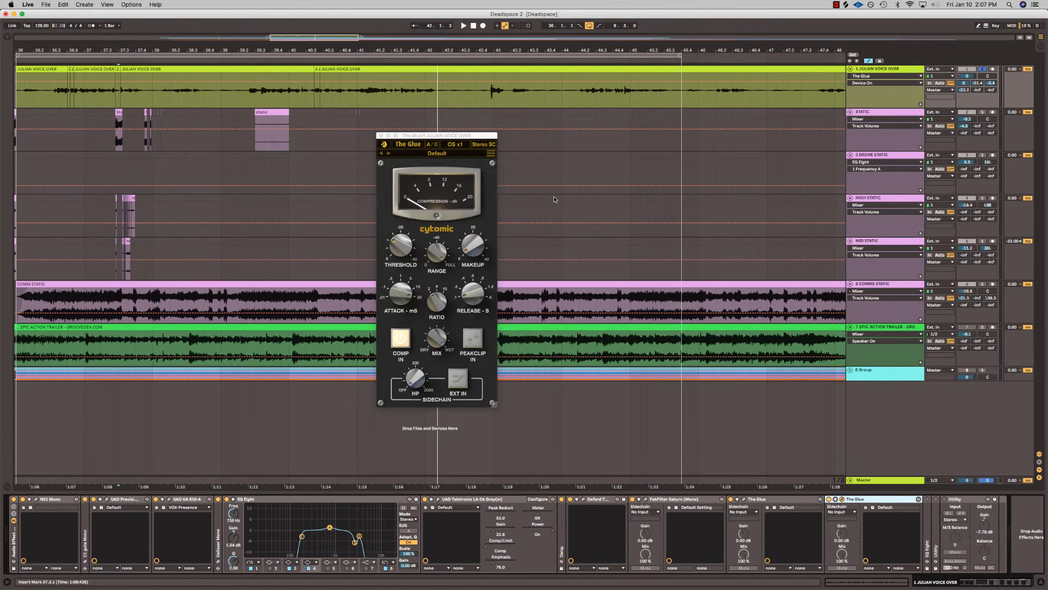
left_click_drag(456, 138, 566, 139)
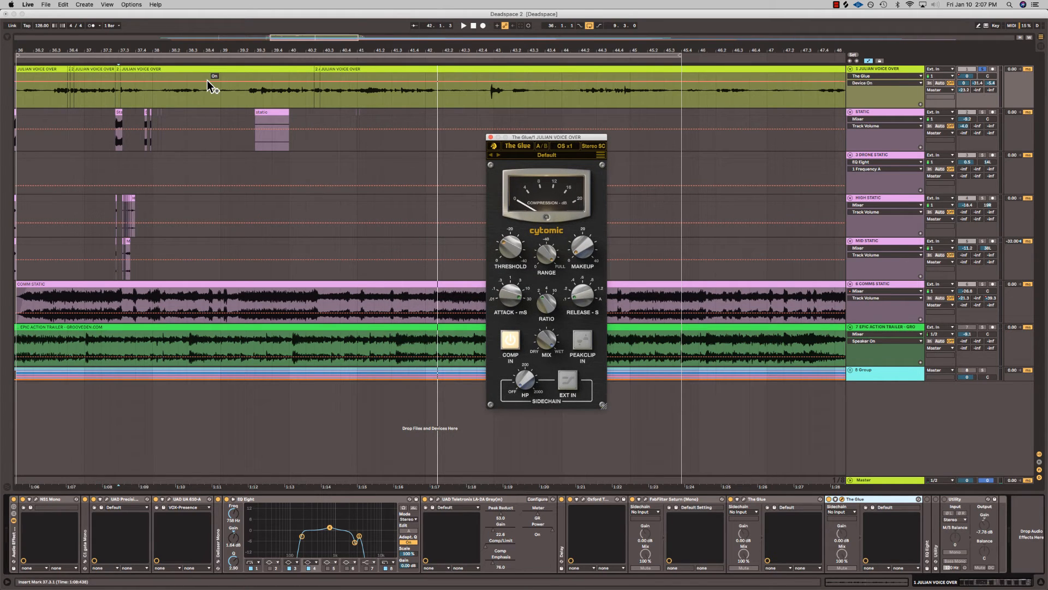
- Play the voice over from 38.1.1 to hear it through the second The Glue compressor
left_click(152, 95)
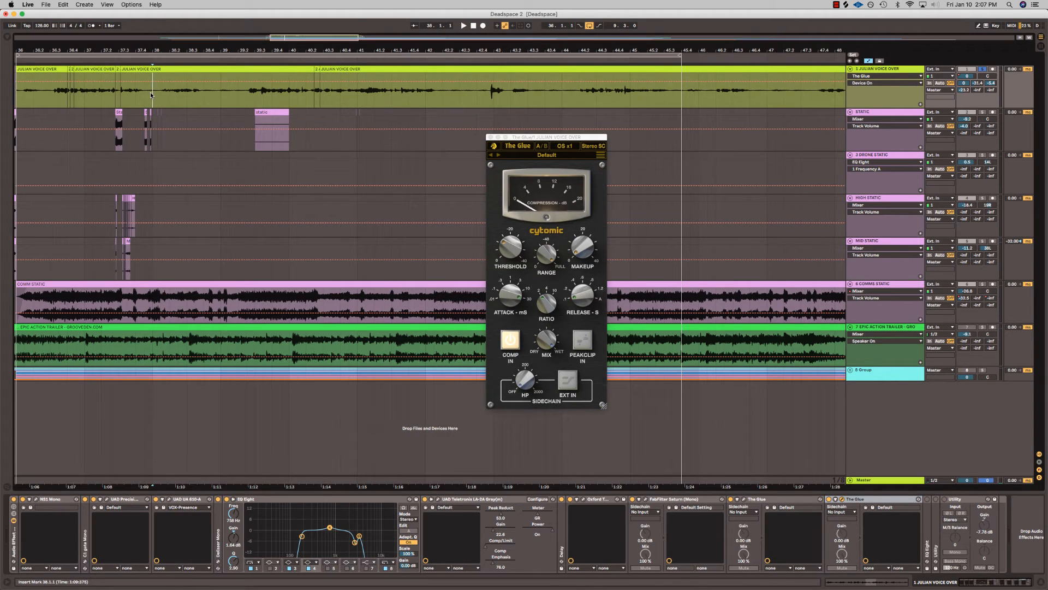
key("space")
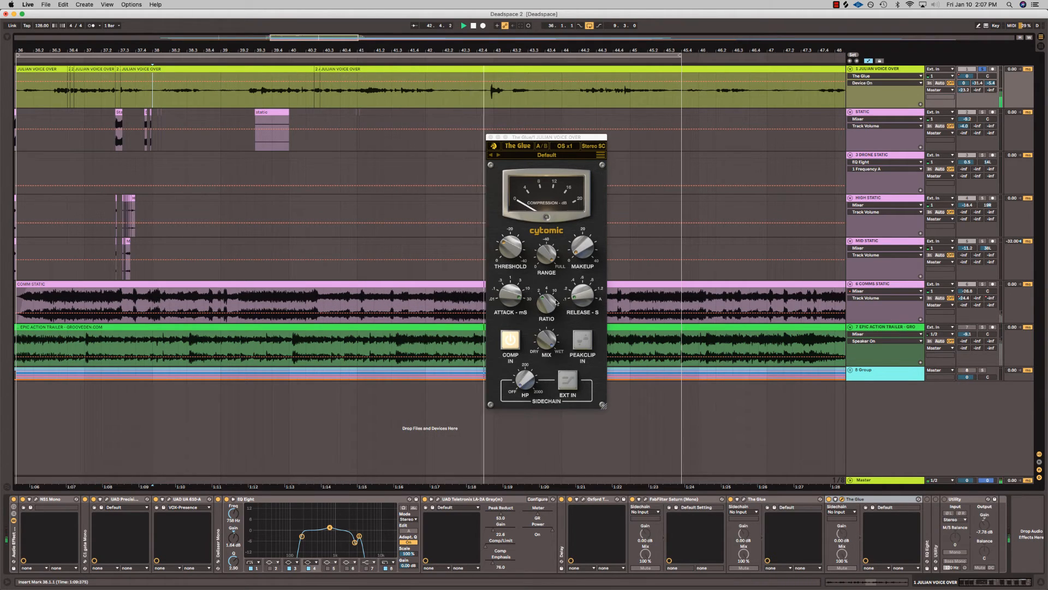
key("space")
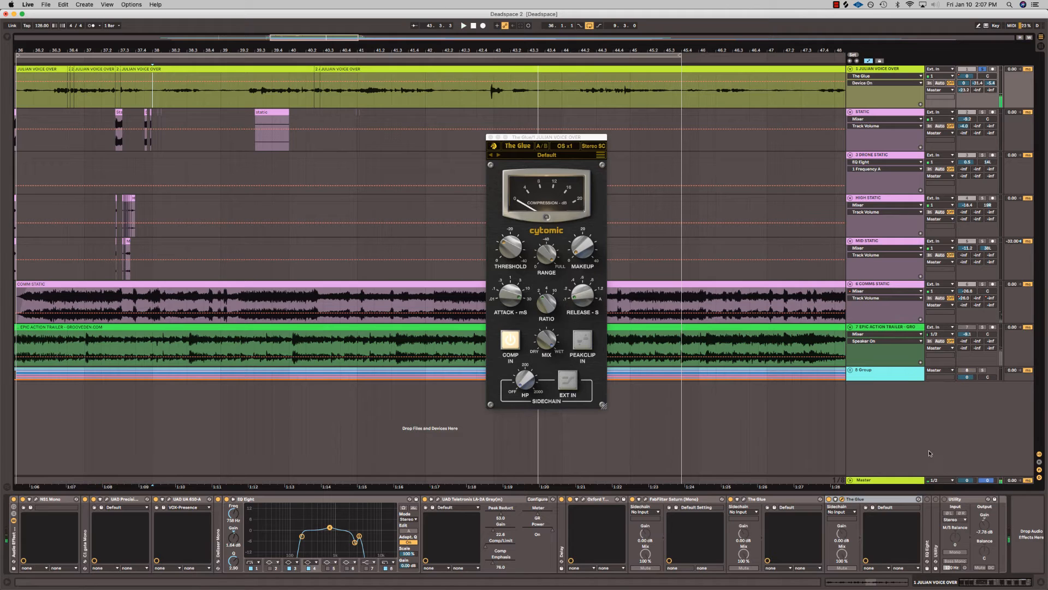
- Unfold and enable the EQ Eight after the second The Glue, and close The Glue's plug-in window
double_click(929, 522)
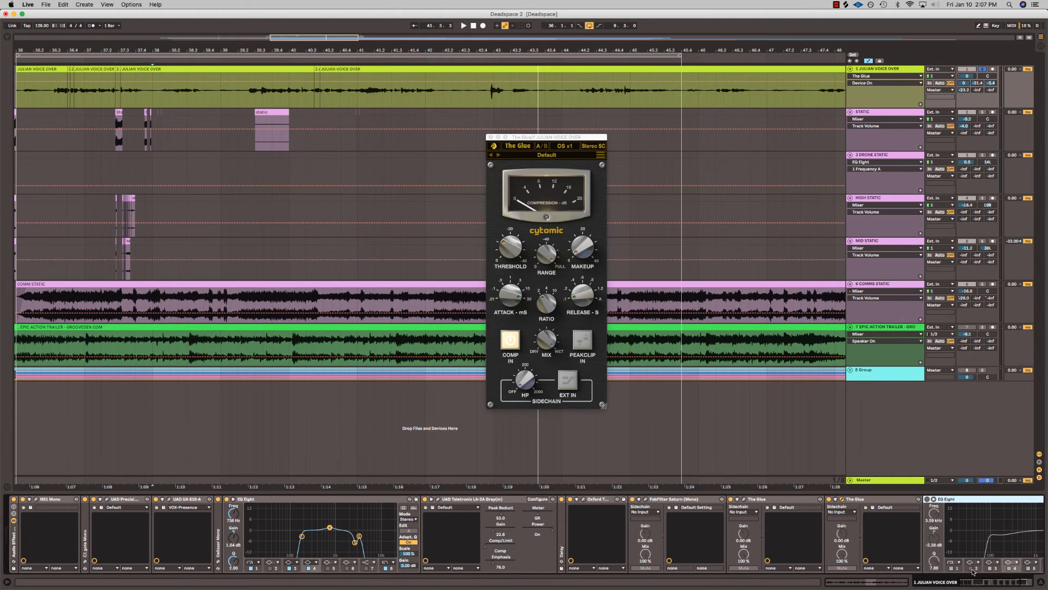
left_click_drag(975, 582, 995, 580)
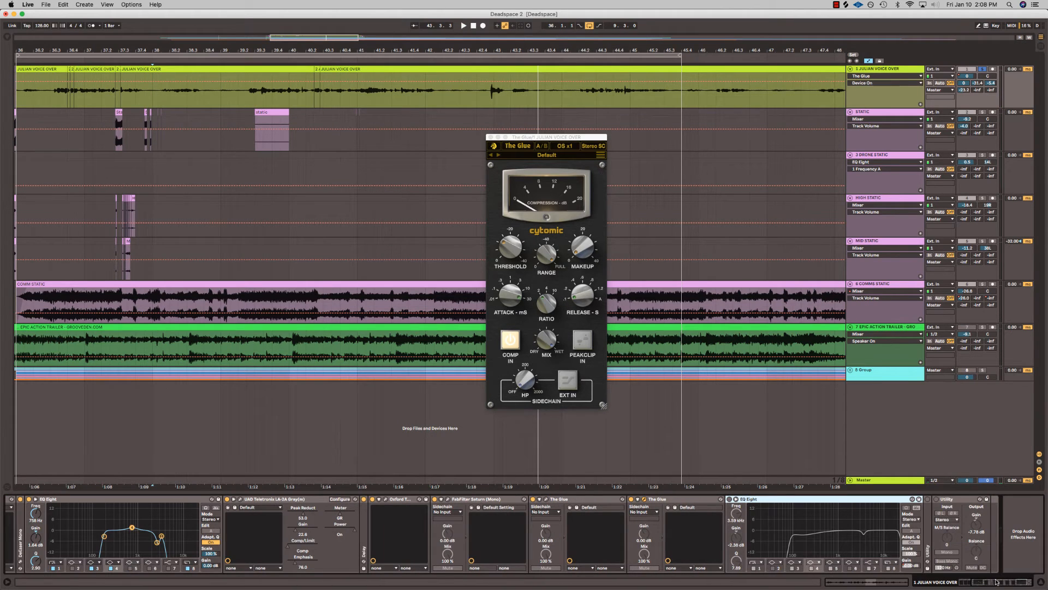
left_click(723, 499)
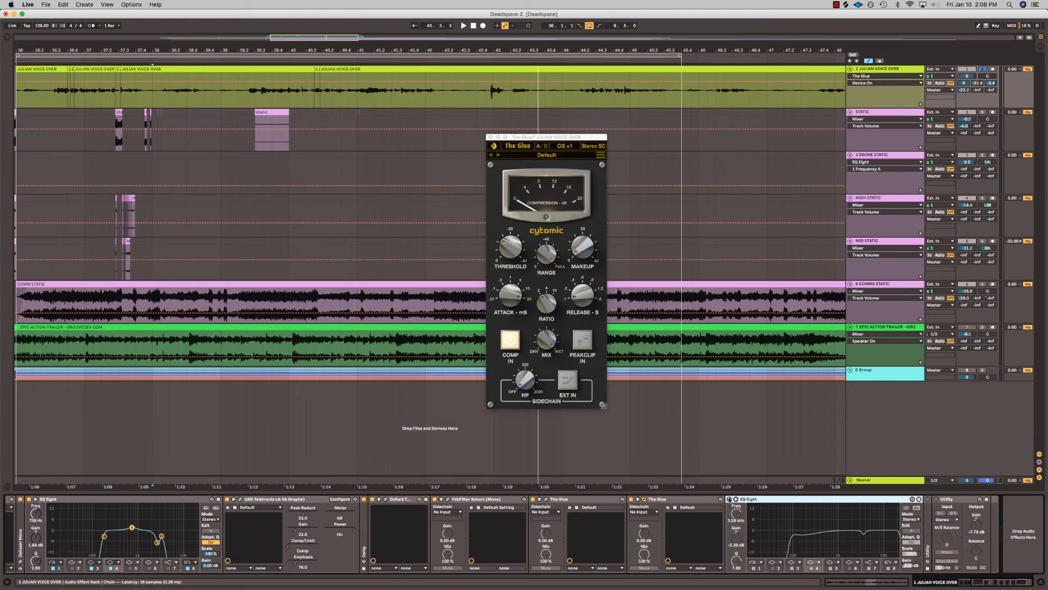
left_click(490, 137)
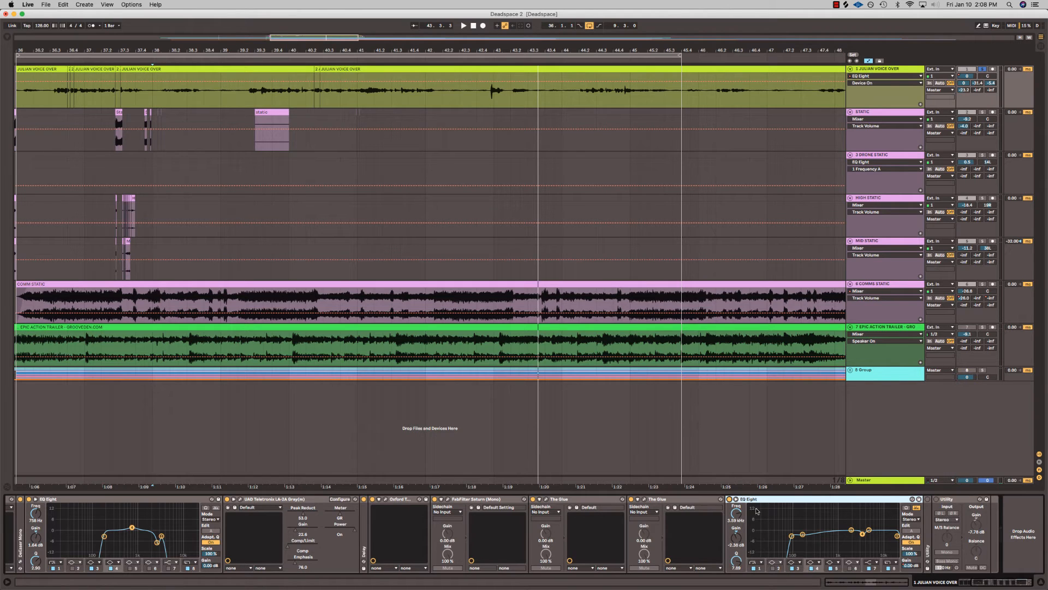
- Play the voice over from 38.1.3 to compare it with the last EQ Eight's filter 1 off and on
left_click(162, 97)
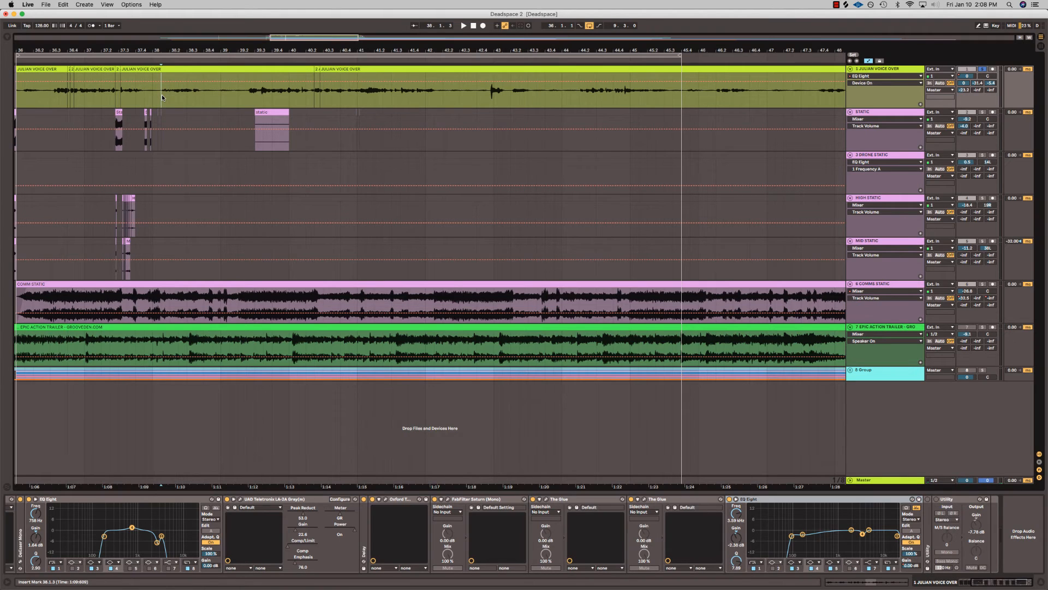
key("space")
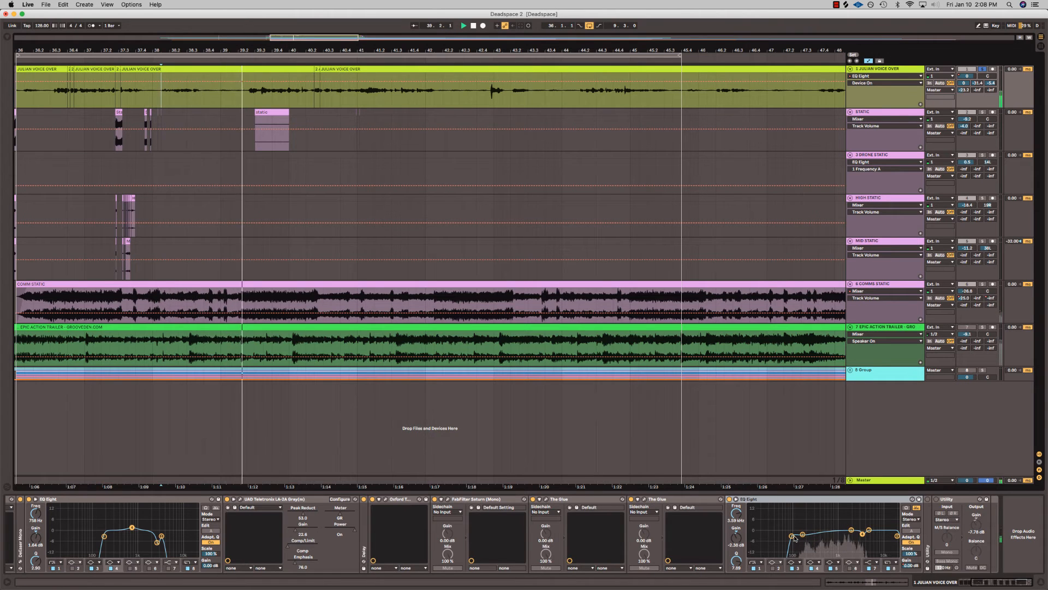
left_click(793, 538)
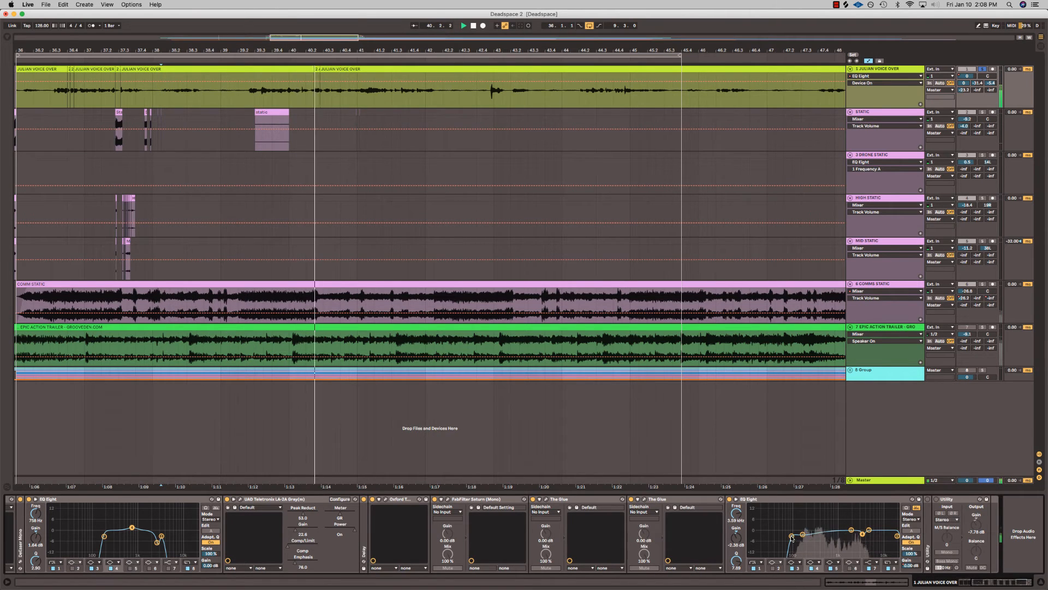
left_click(753, 568)
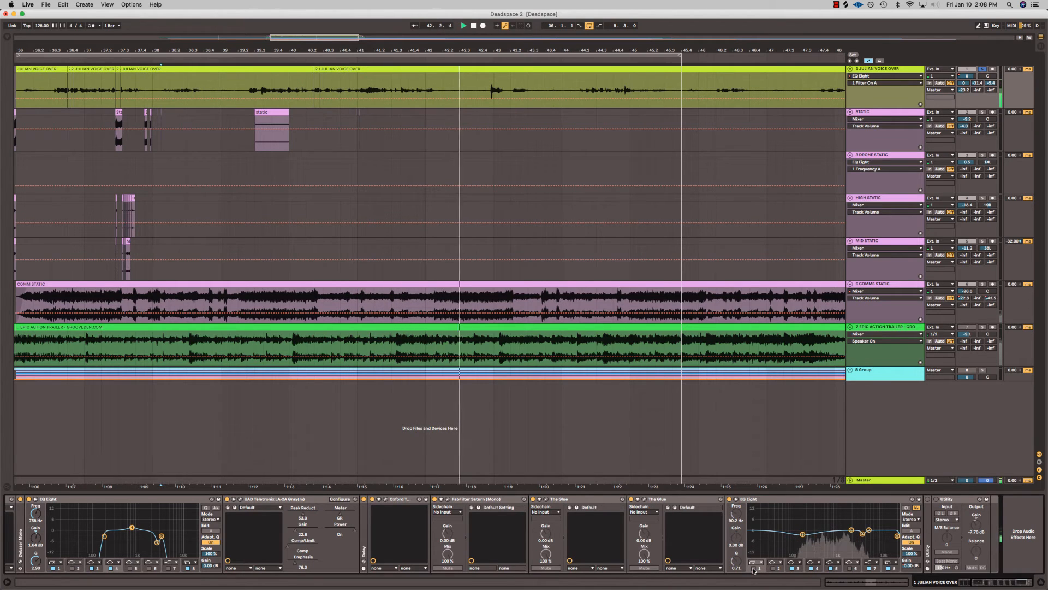
left_click(754, 568)
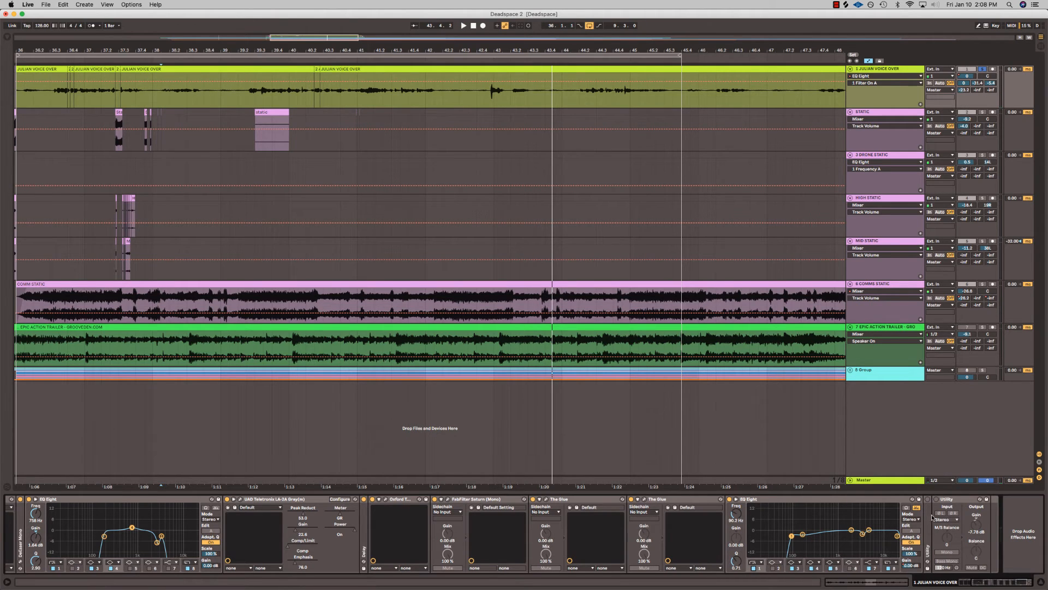
- Unfold and enable the Utility after the last EQ Eight, and show its Gain automation on the voice over track
double_click(930, 518)
left_click(927, 499)
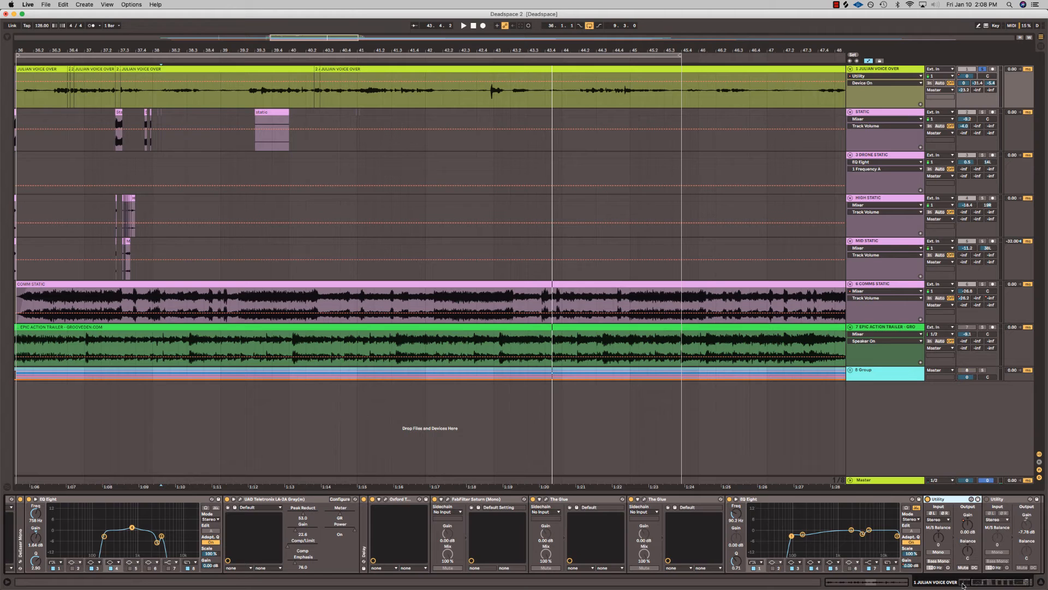
left_click_drag(963, 585, 991, 584)
left_click(917, 524)
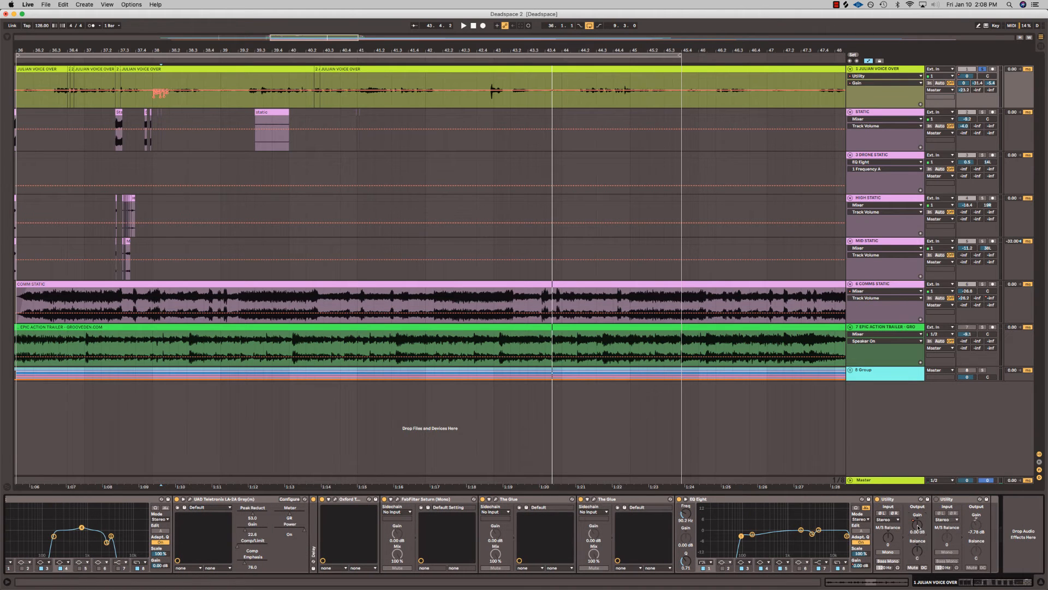
- Loop the voice over from 37.3.4 to 38.3.1 around the gain automation dips and play the loop
left_click_drag(318, 48, 377, 51)
left_click_drag(267, 49, 283, 51)
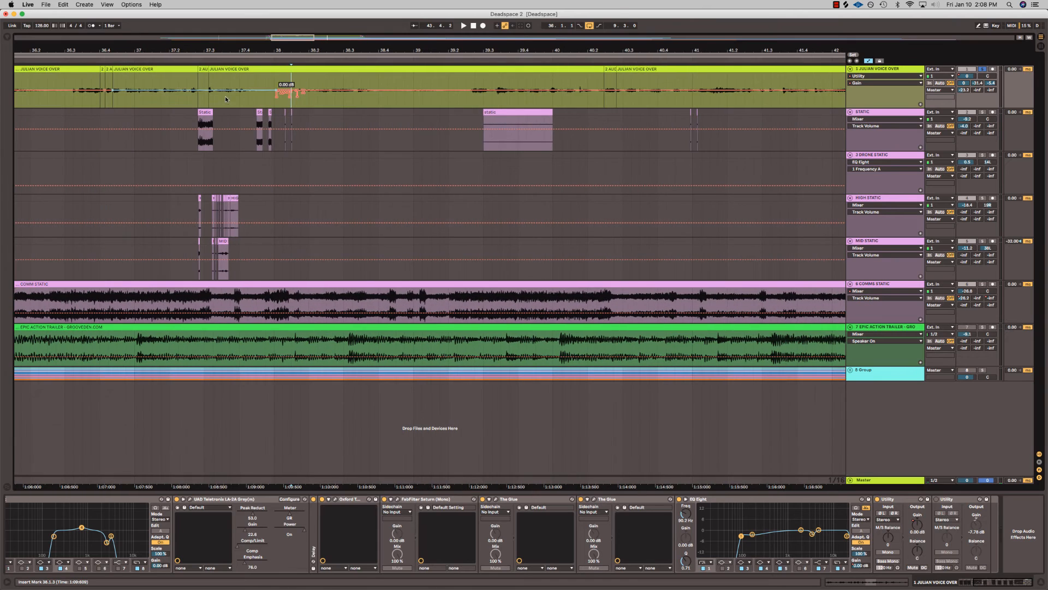
left_click(205, 100)
left_click_drag(228, 102, 346, 102)
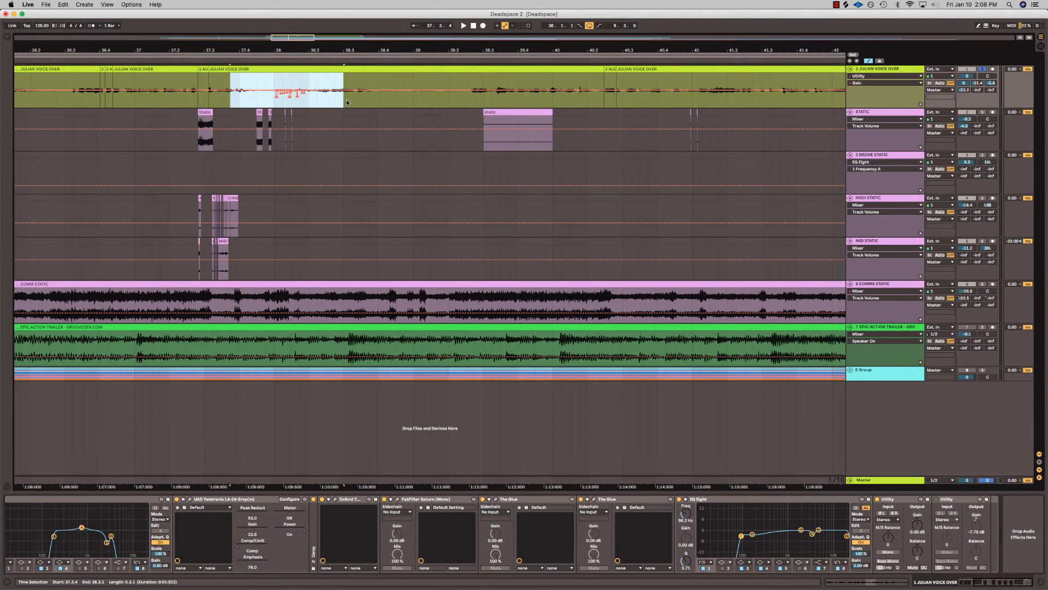
key("super+l")
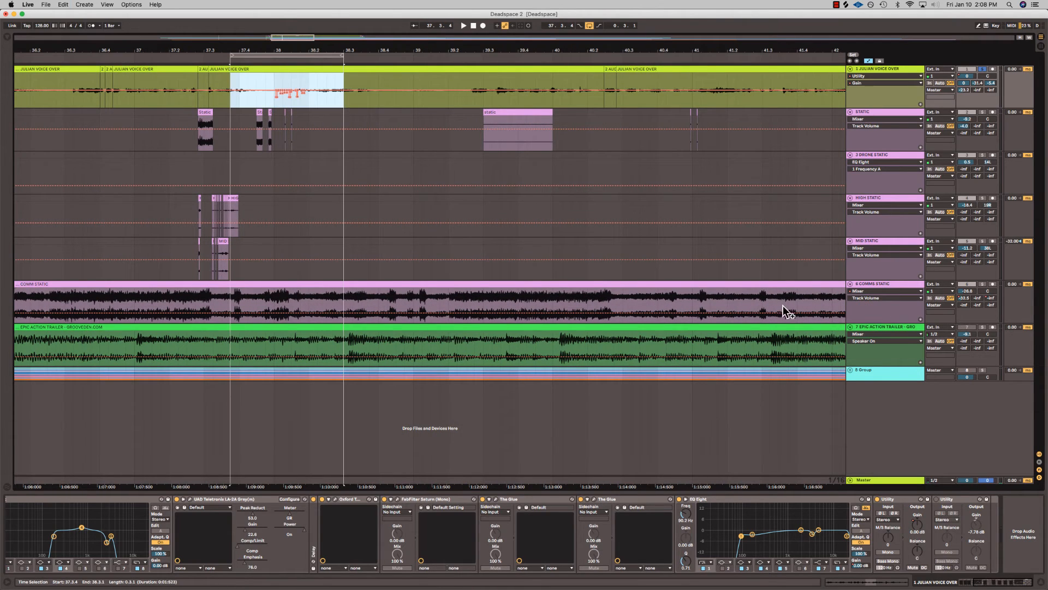
key("space")
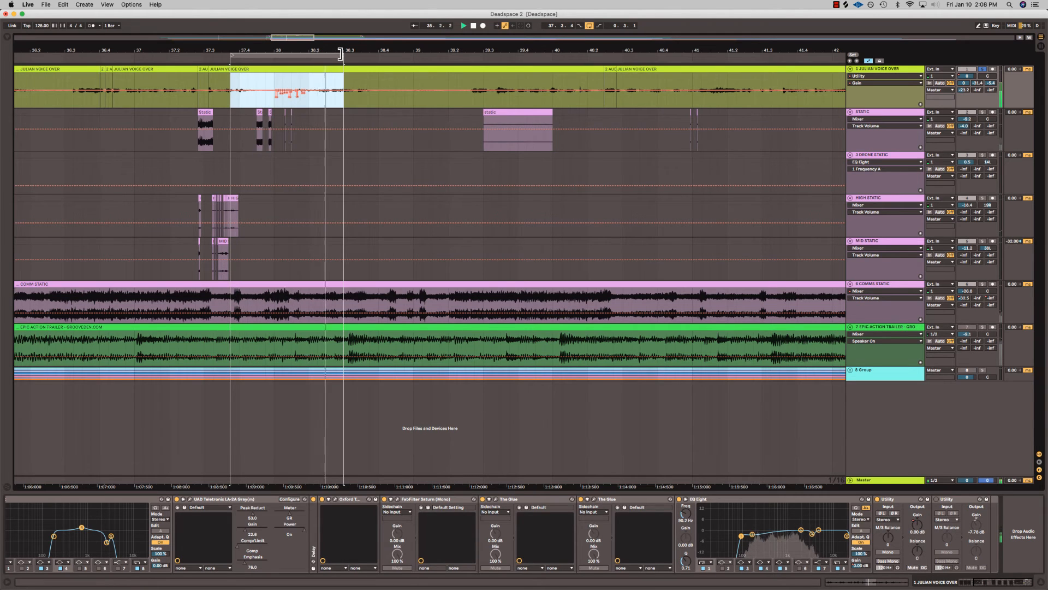
- Extend the end of the voice over loop to 39.4.4 and play through the gain automation section
key("space")
left_click_drag(340, 53, 439, 53)
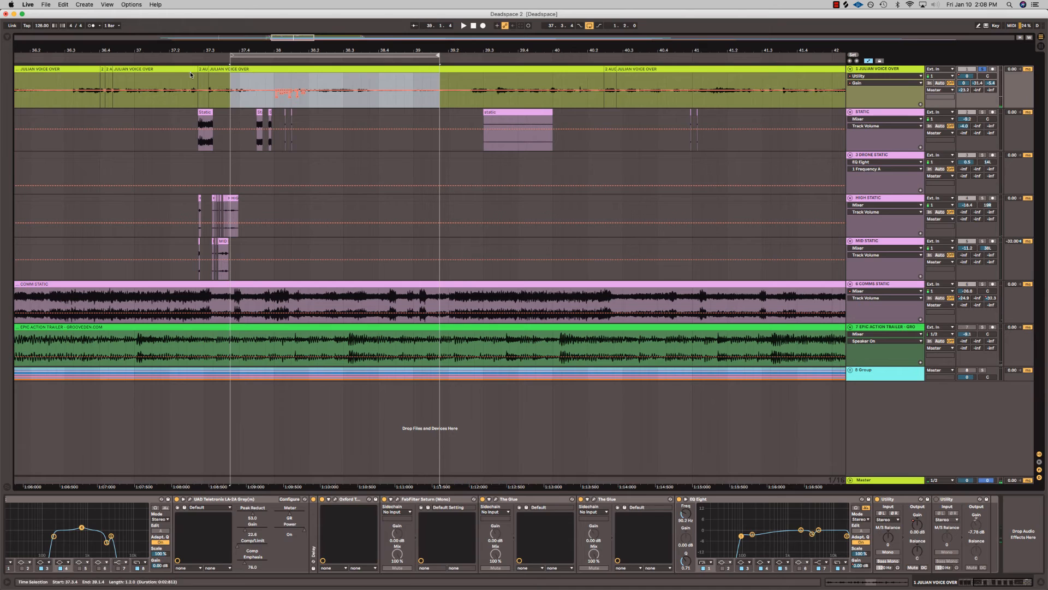
left_click(161, 88)
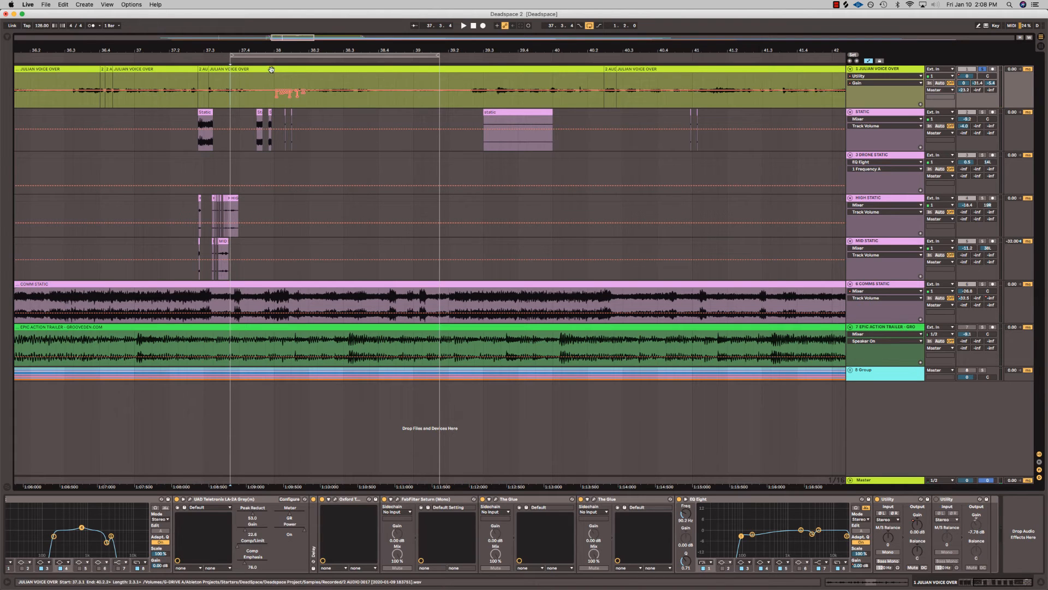
key("space")
left_click_drag(444, 57, 544, 55)
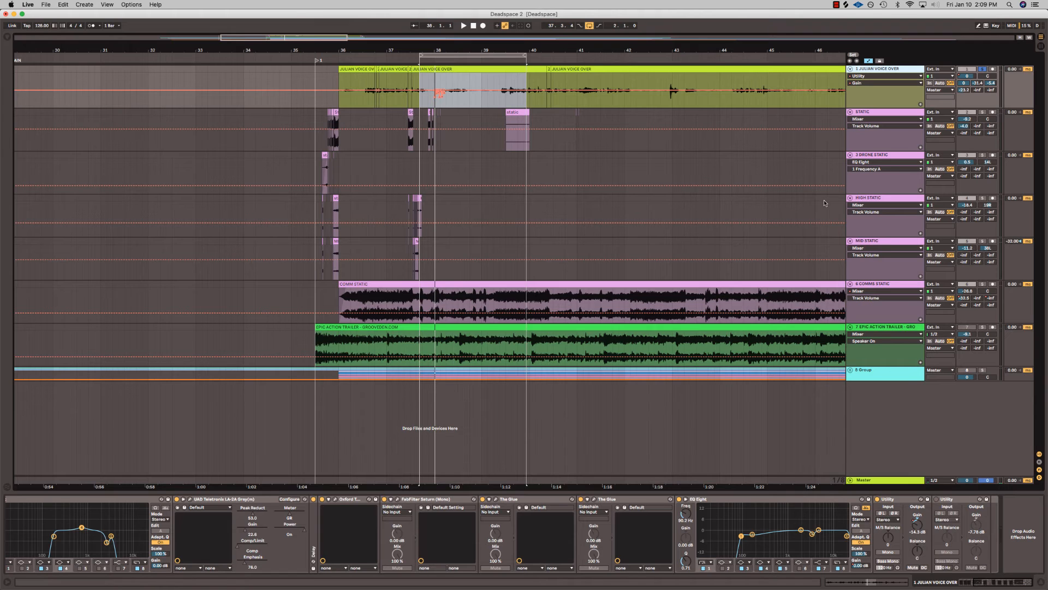
- Examine the static layers before bar 36, selecting the first STATIC clip and the long clip on the HIGH STATIC track
left_click_drag(697, 55, 696, 50)
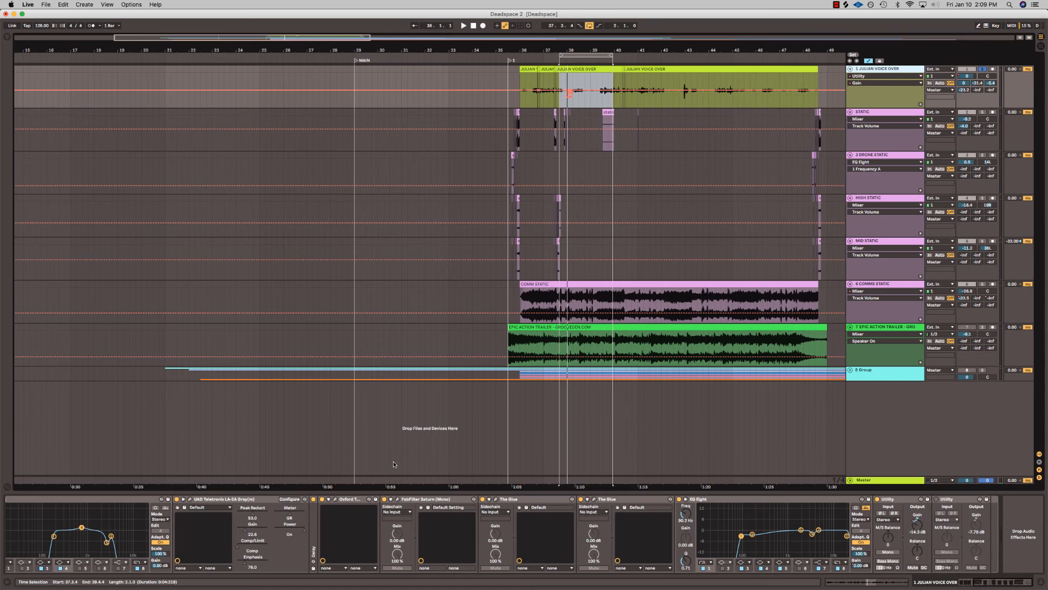
left_click_drag(612, 47, 550, 46)
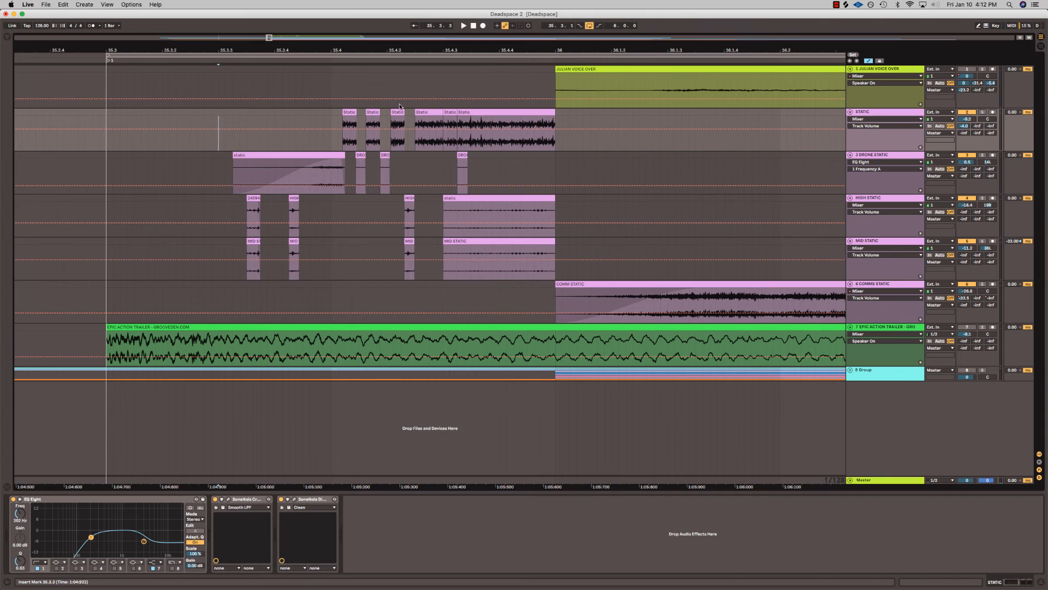
left_click(350, 112)
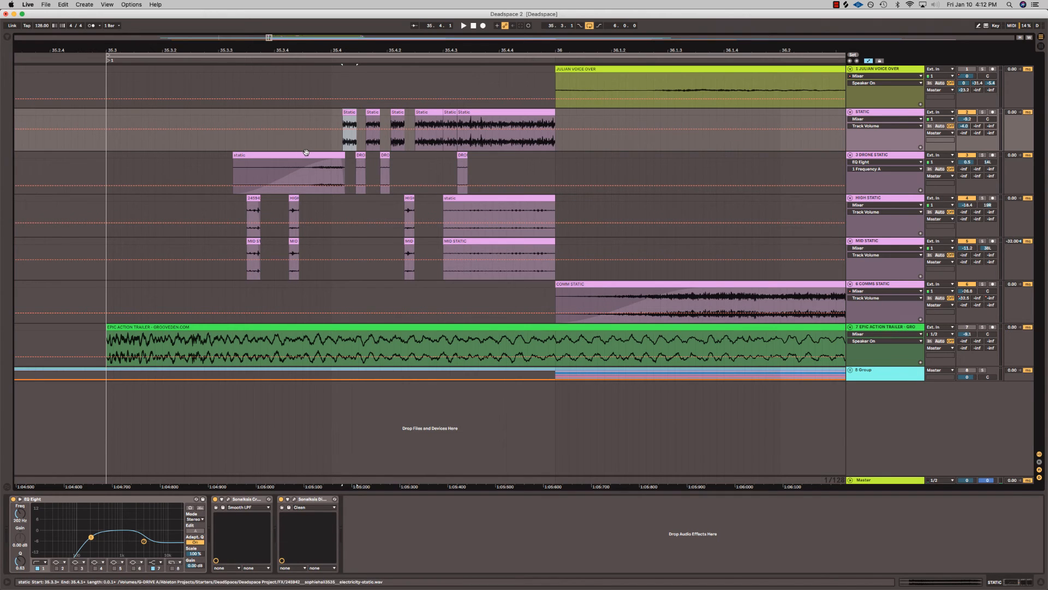
left_click(457, 200)
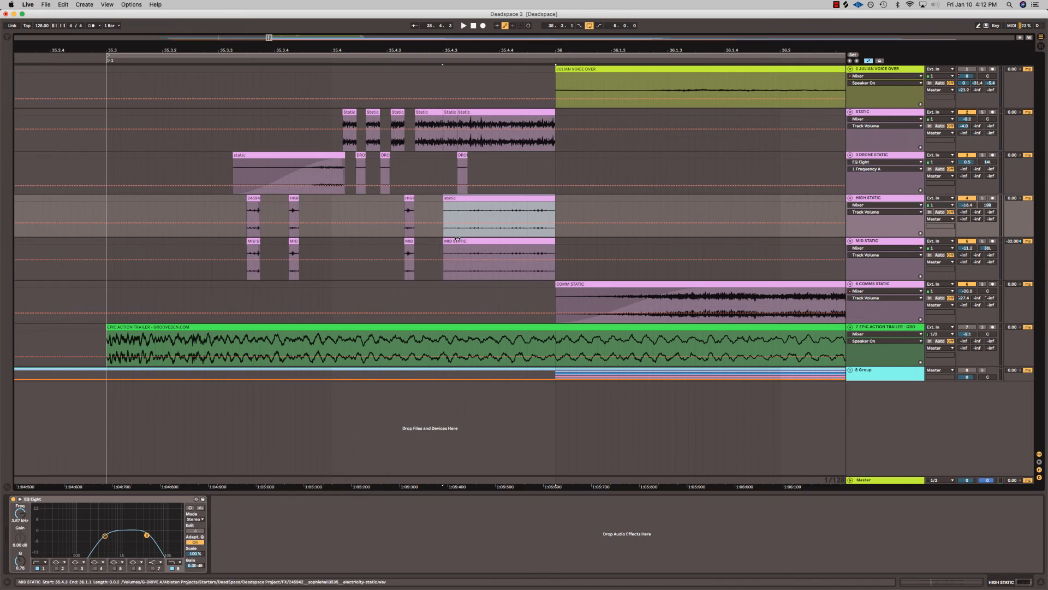
- Play the static intro from about 35.3.3 into the start of the voice over to hear the layers together
left_click(222, 139)
mouse_move(284, 46)
left_mouse_down()
mouse_move(276, 16)
mouse_move(278, 50)
left_mouse_up()
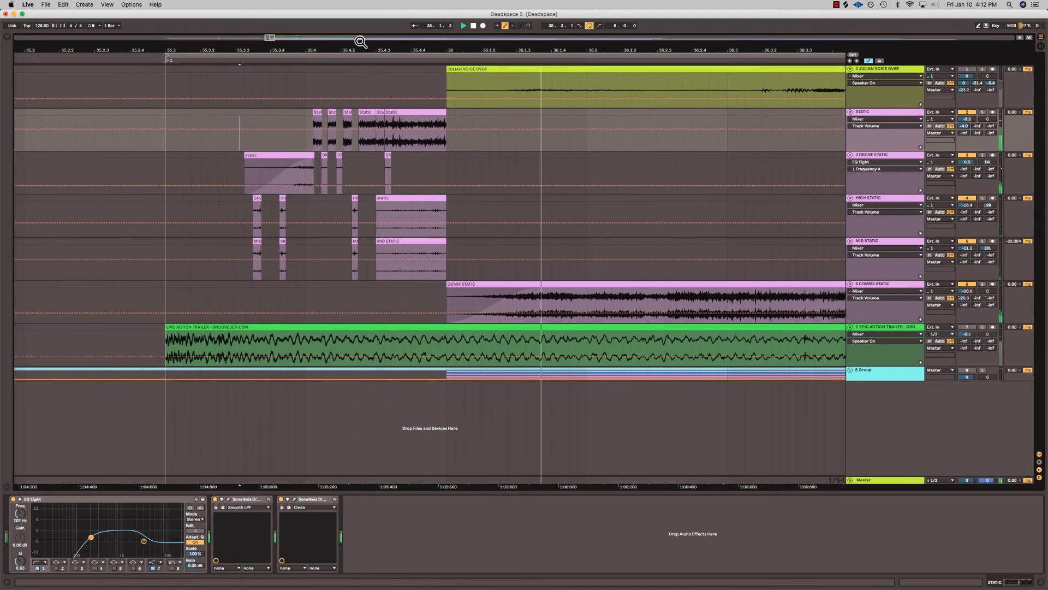
left_click_drag(372, 45, 248, 6)
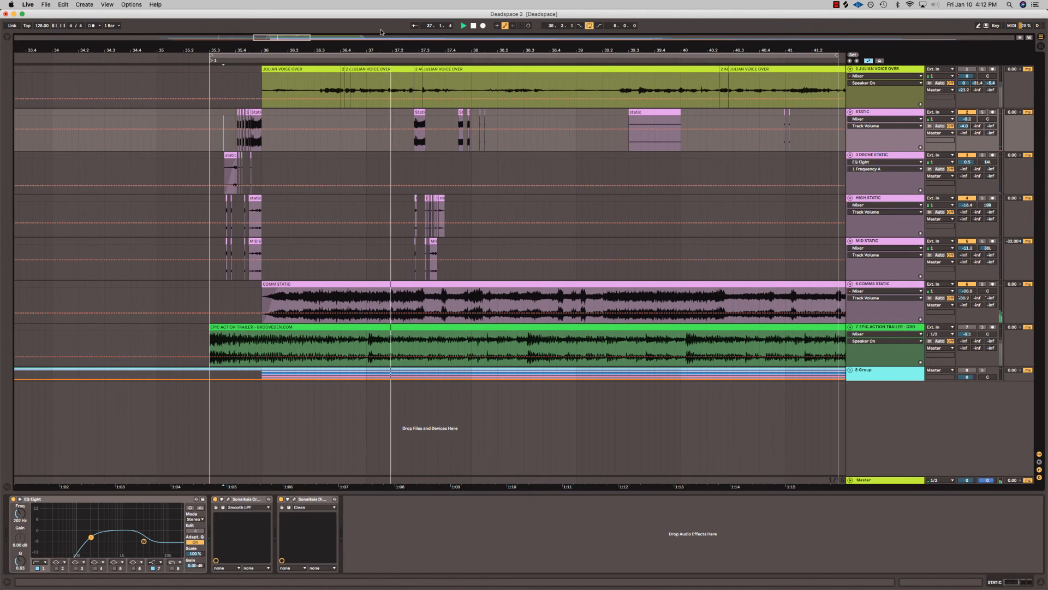
mouse_move(426, 49)
left_mouse_down()
mouse_move(425, 68)
mouse_move(426, 39)
left_mouse_up()
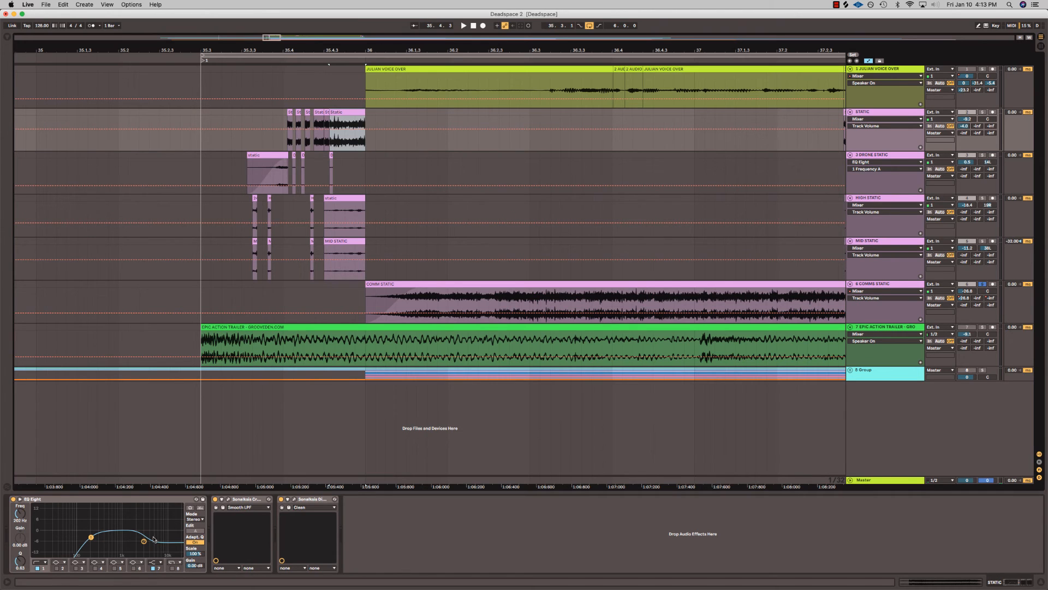
- Show the Sonalksis Creative Filter and Digital Grimebox windows on the STATIC track and switch both devices off
left_click(227, 500)
left_click(294, 499)
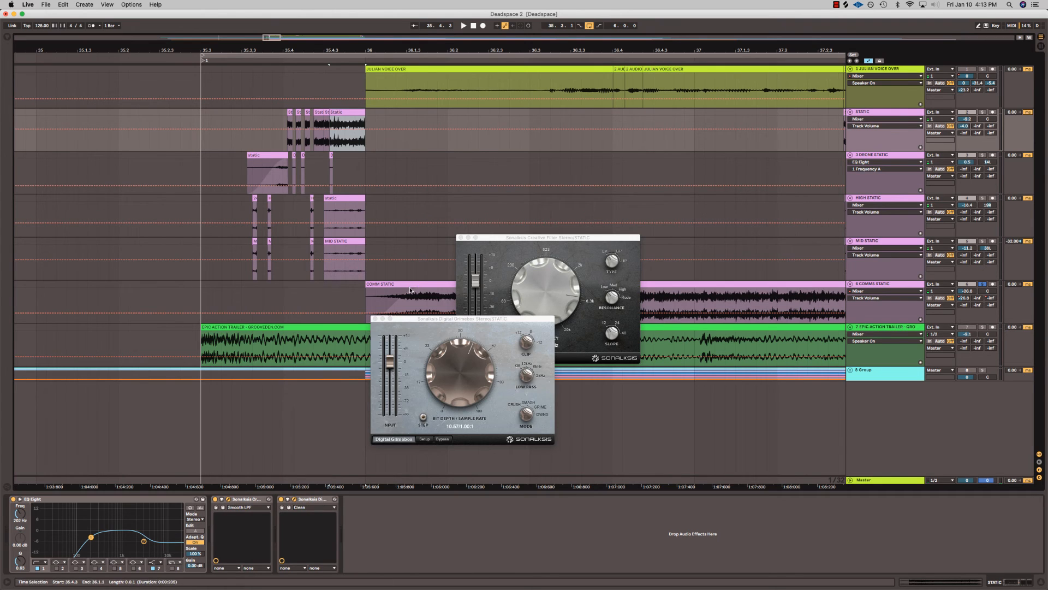
left_click(215, 499)
left_click(282, 499)
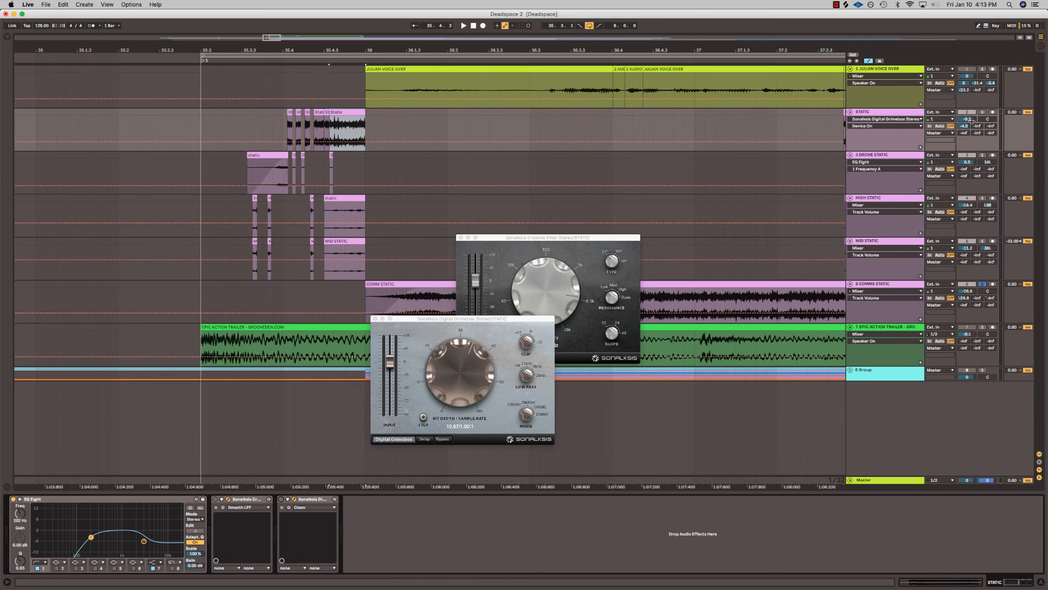
- Solo the STATIC track and play it from about 35.3.3 without the two Sonalksis plug-ins
left_click(912, 115)
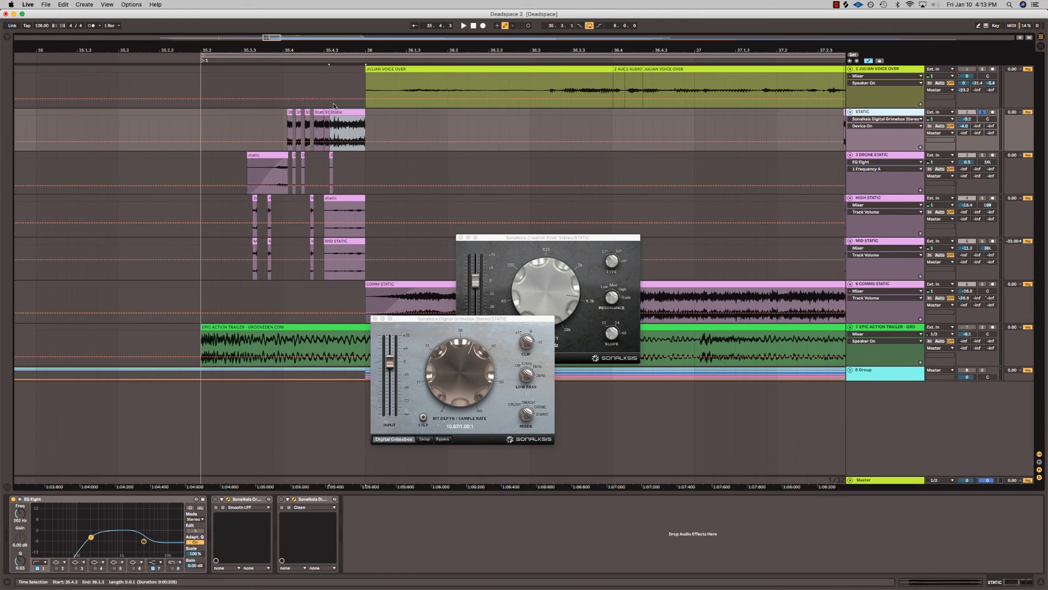
left_click(241, 119)
key("space")
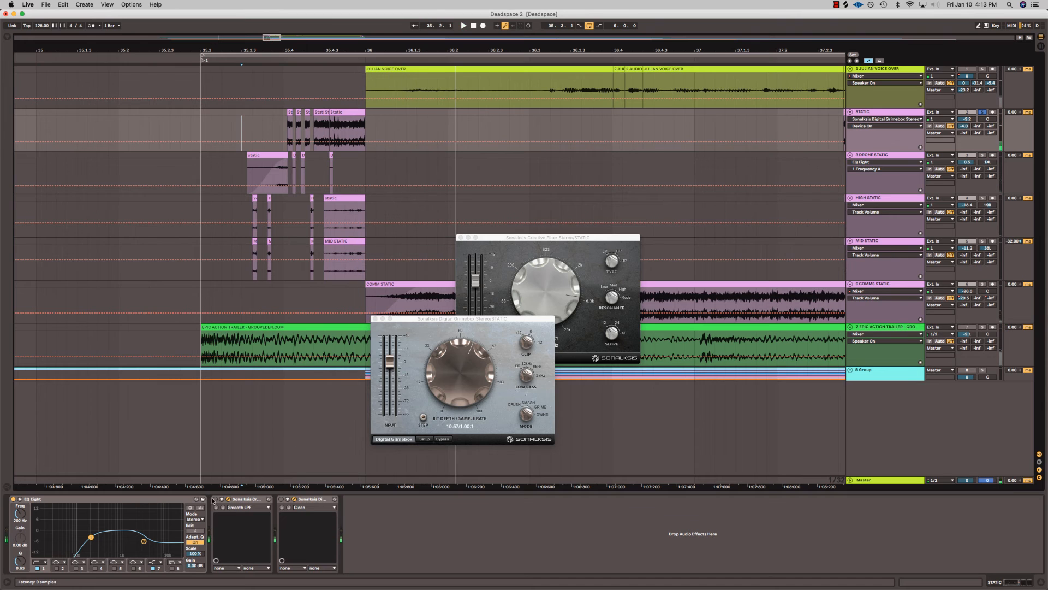
- Play the soloed COMMS STATIC track near the start of its clip, then replay it from 36.4.3
key("space")
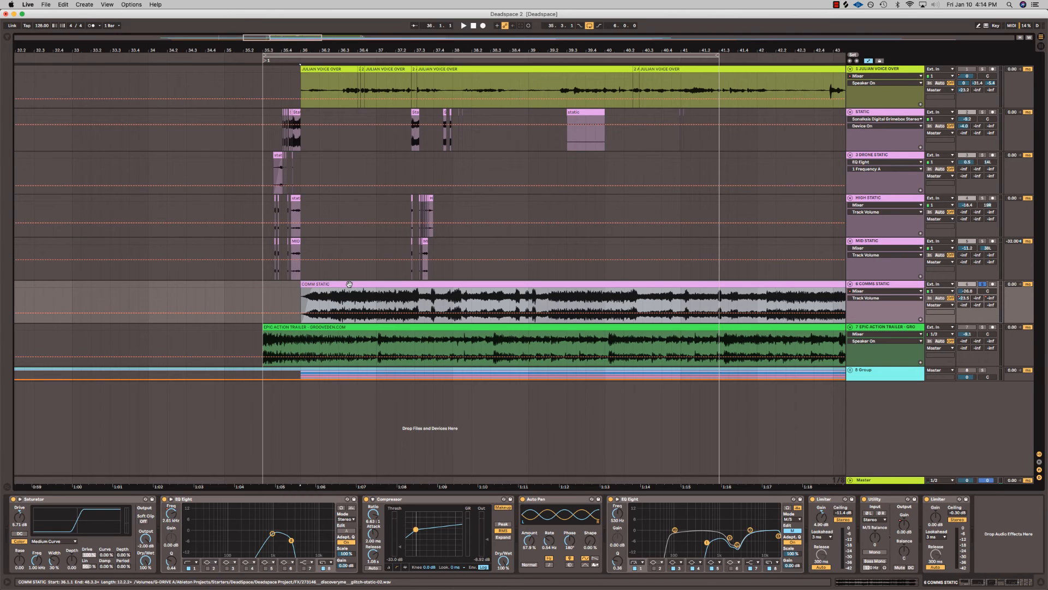
key("space")
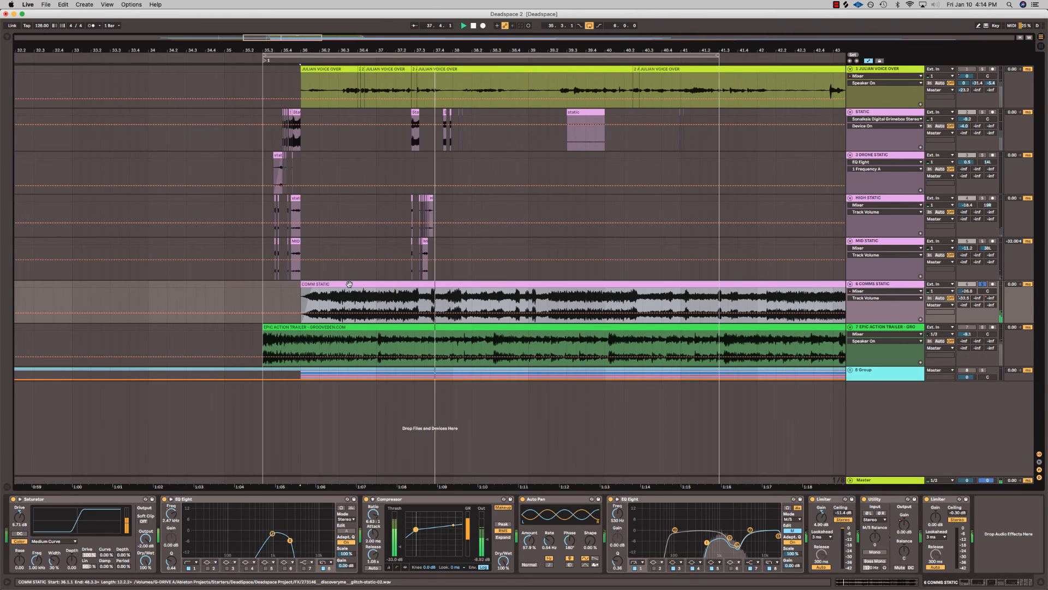
key("space")
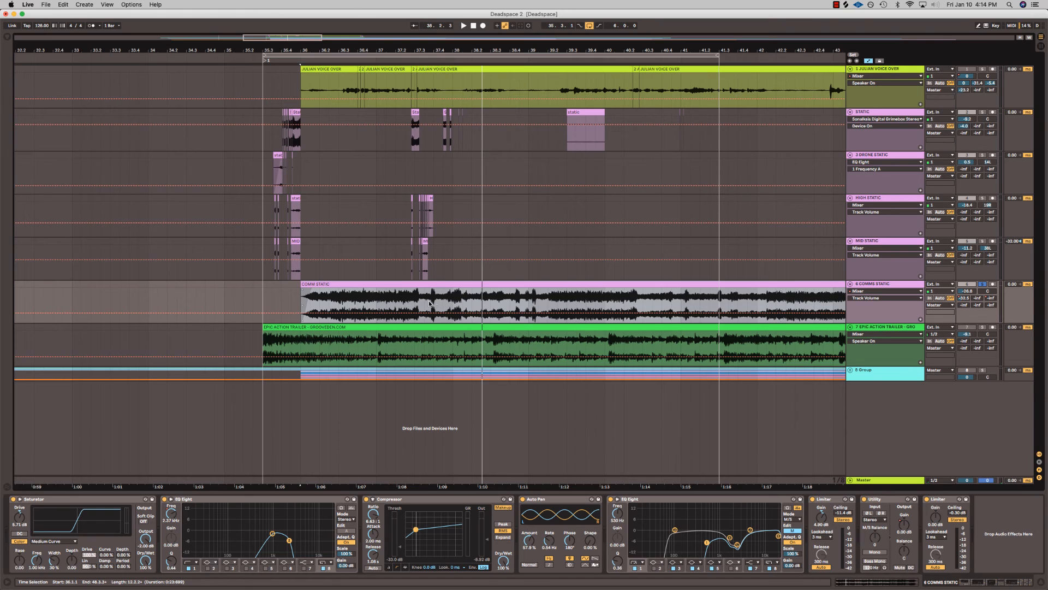
left_click(367, 301)
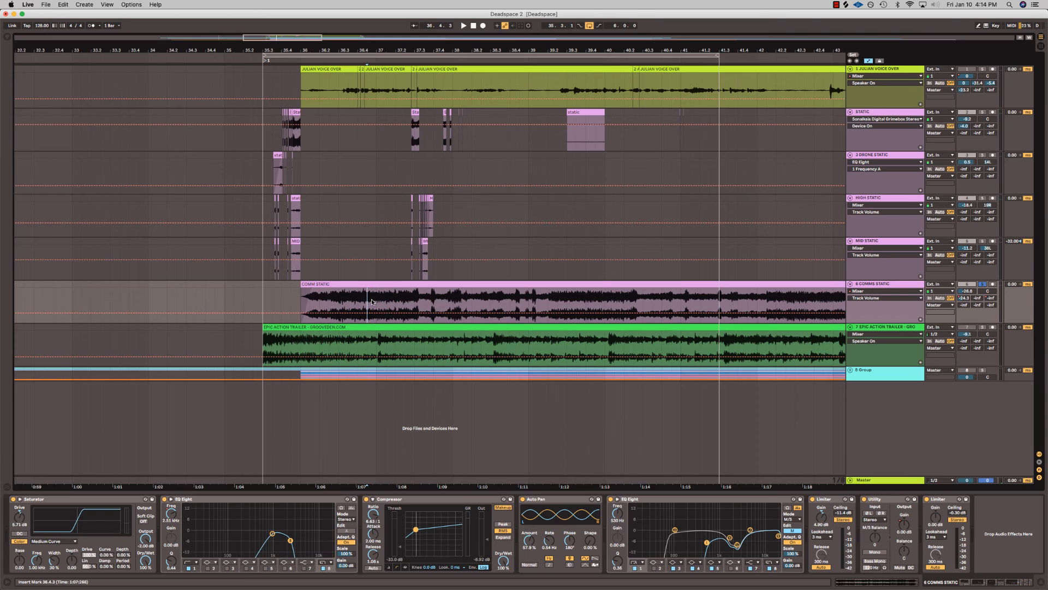
key("space")
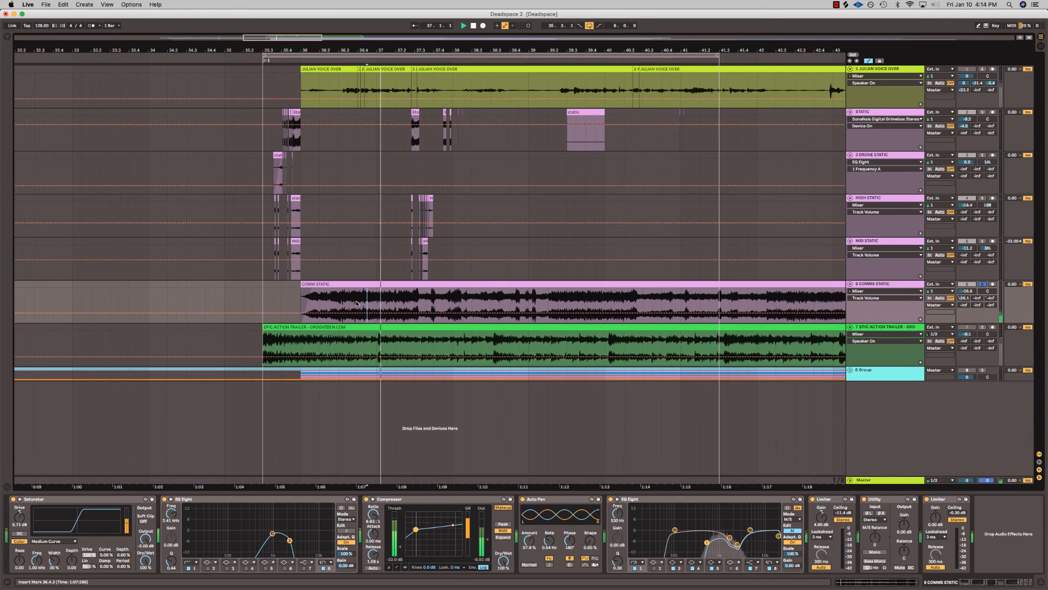
key("space")
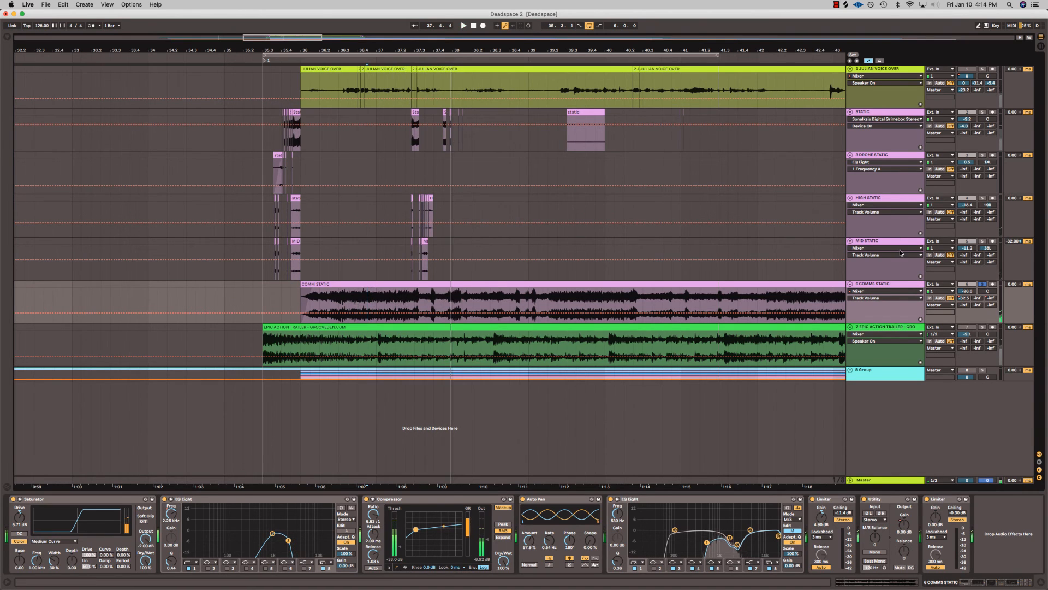
- Solo the EPIC ACTION TRAILER track instead of COMMS STATIC and play the music from about 36.2
left_click(982, 284)
left_click(983, 328)
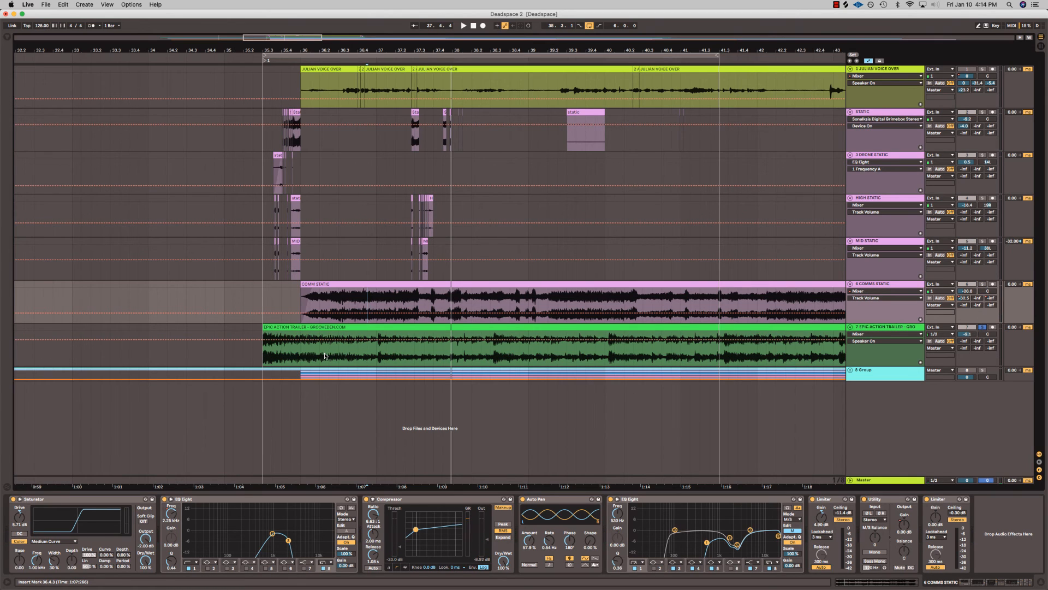
left_click(328, 353)
key("space")
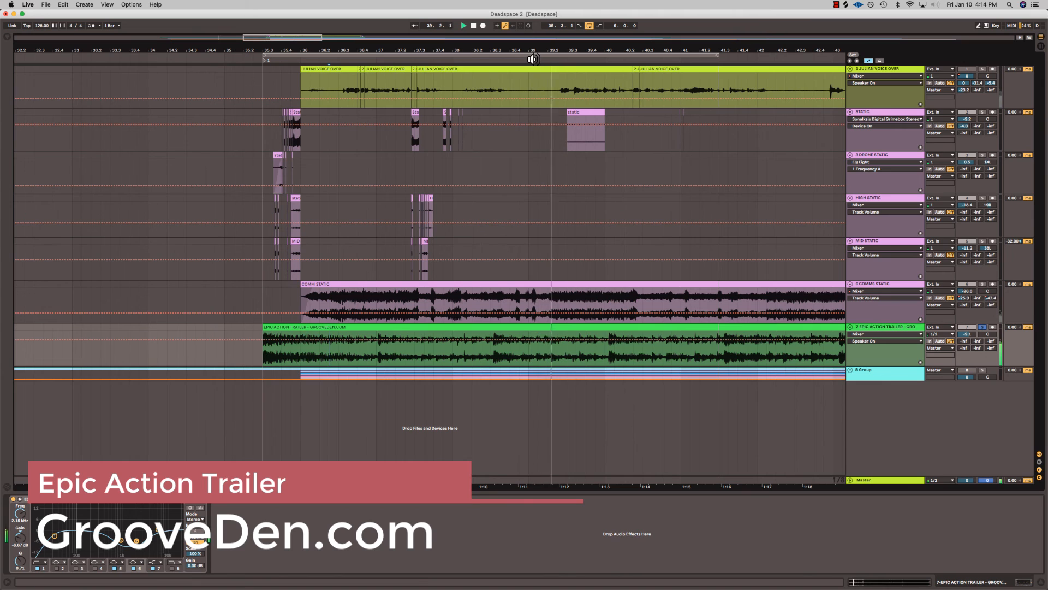
key("space")
- Solo the 8 Group track, then select the EPIC ACTION TRAILER track
left_click(946, 371)
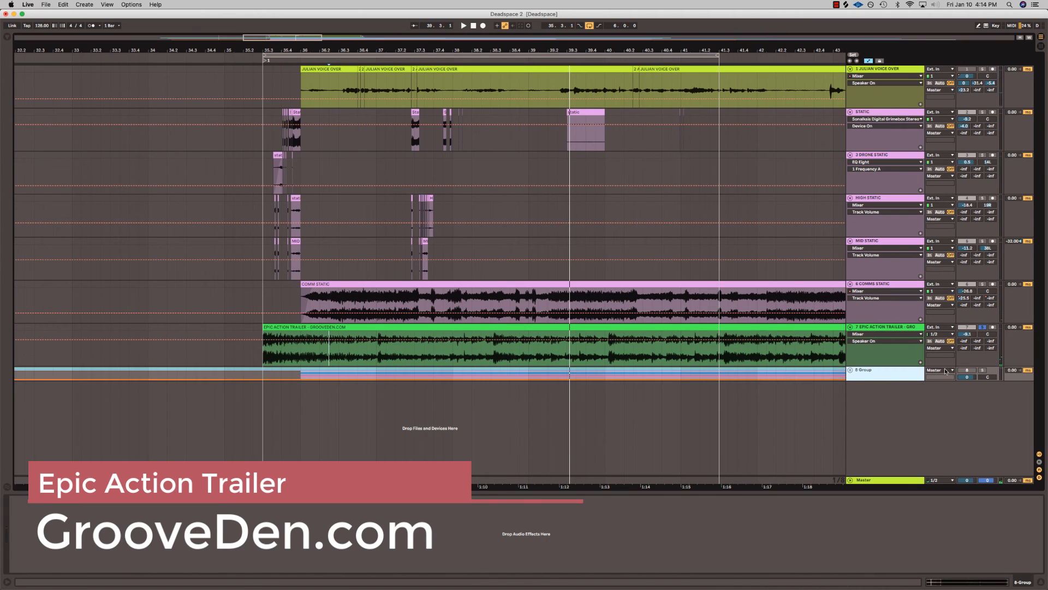
left_click(983, 370)
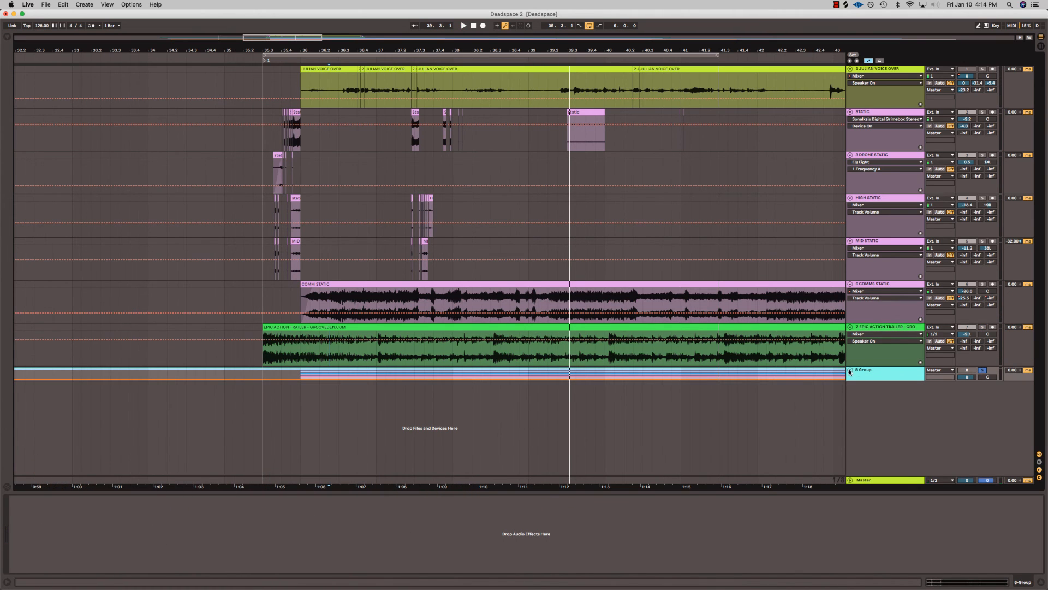
left_click(850, 372)
left_click(850, 372)
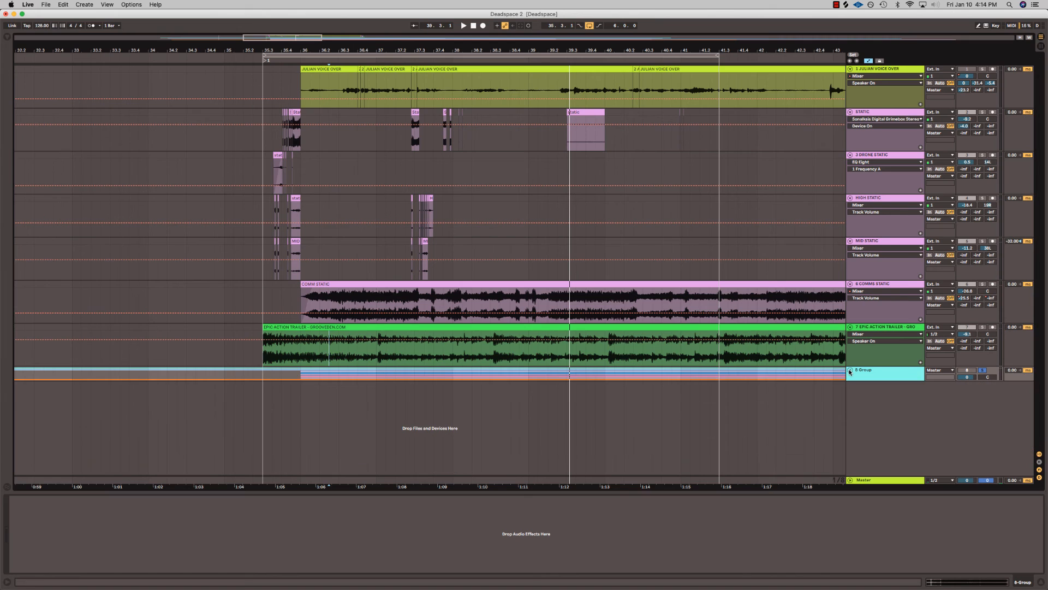
left_click(891, 327)
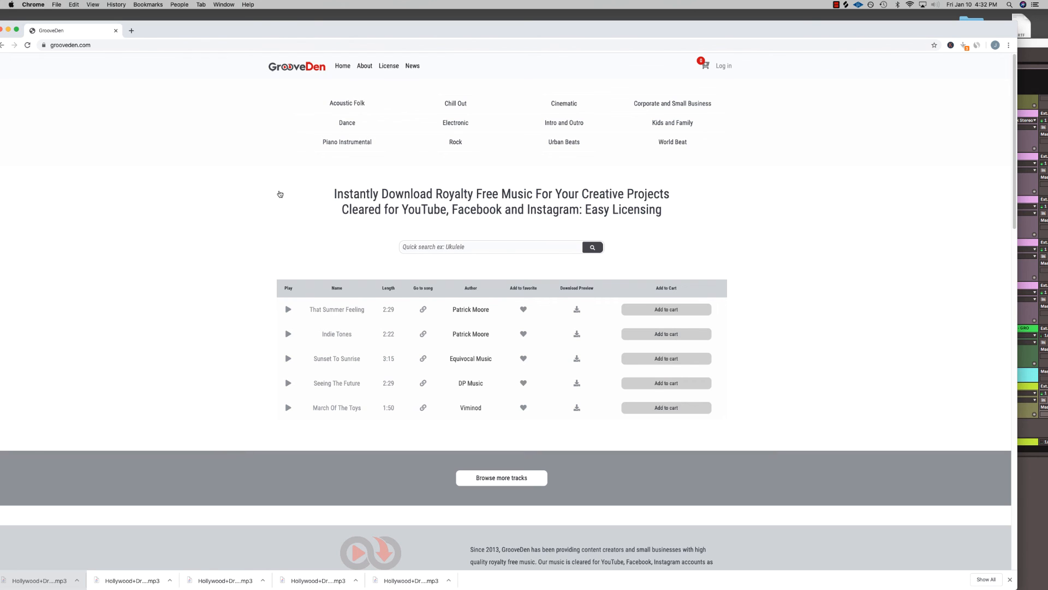
- On the GrooveDen site in Chrome, open the Cinematic genre and preview Hollywood Drums, skipping ahead to about 00:14 before pausing
left_click(561, 103)
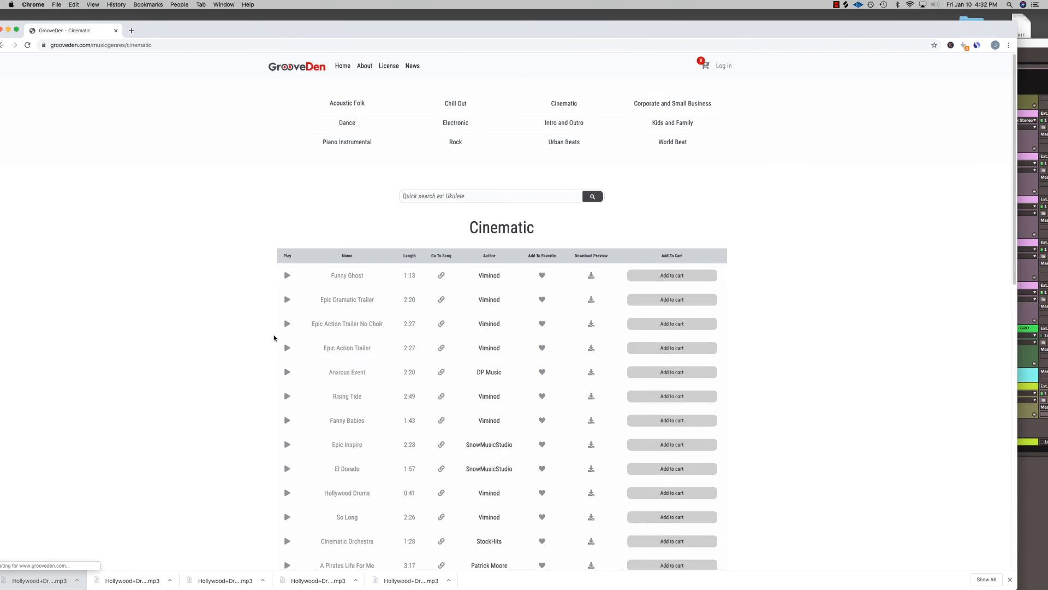
scroll(261, 341, "down", 5)
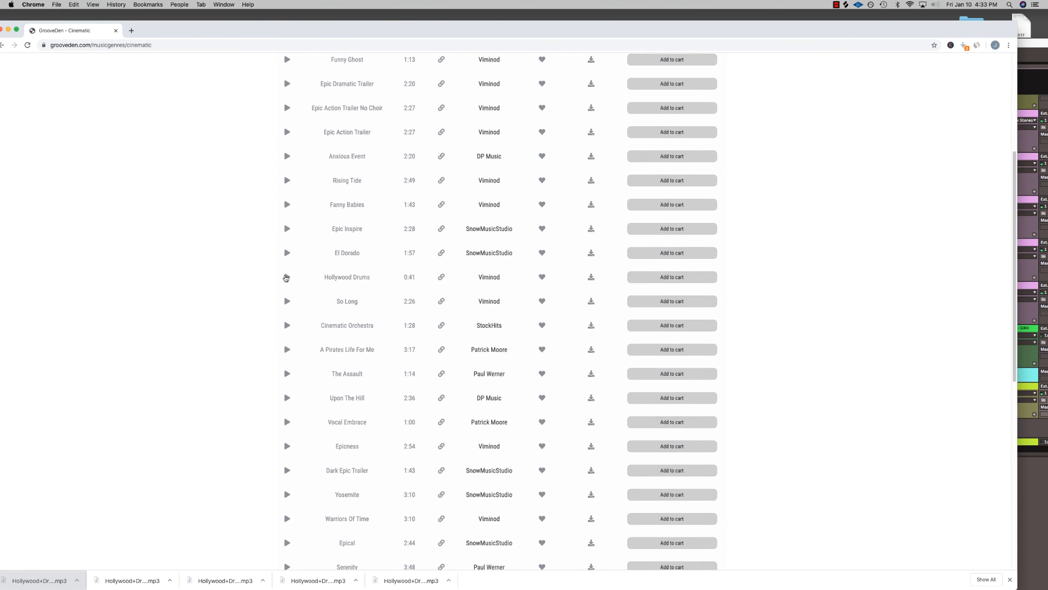
left_click(285, 278)
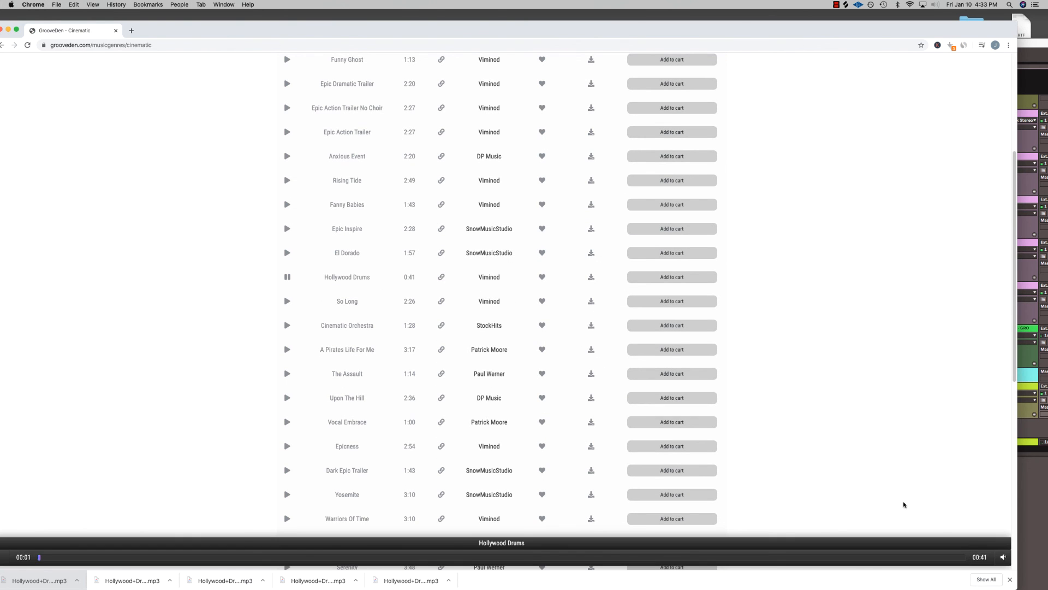
mouse_move(1003, 554)
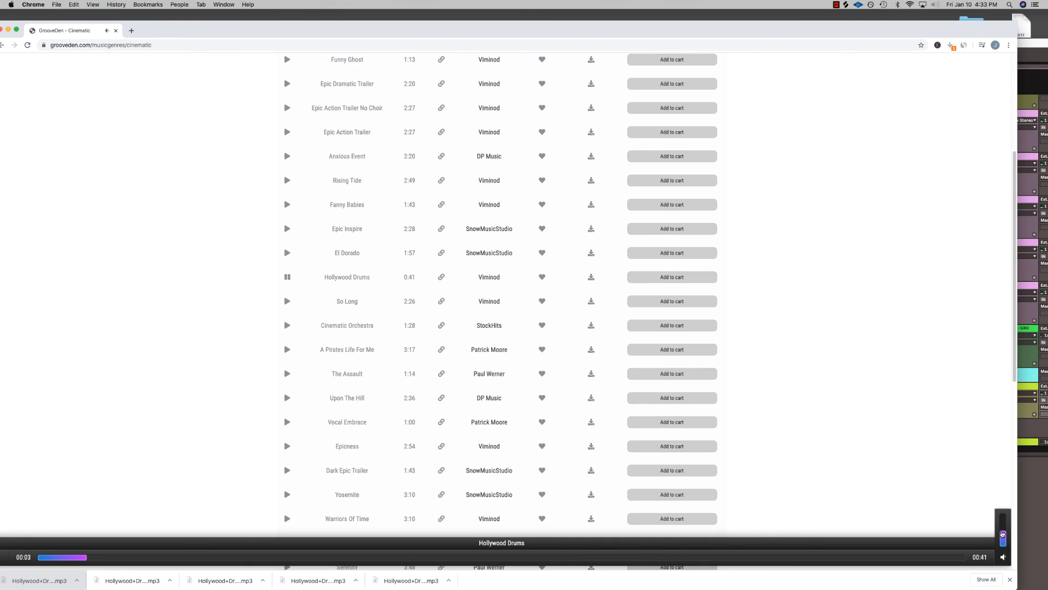
left_click(363, 557)
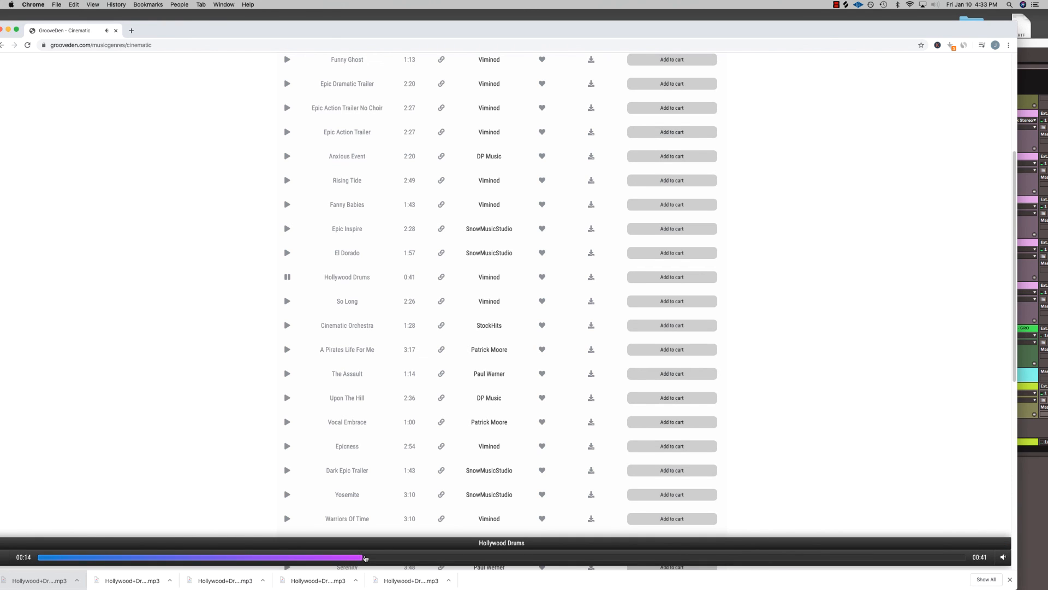
left_click(286, 278)
- Download the Hollywood Drums preview, narrow the browser window, and place the MP3 on the empty 17 AUDIO track in Live near bar 44
left_click(591, 277)
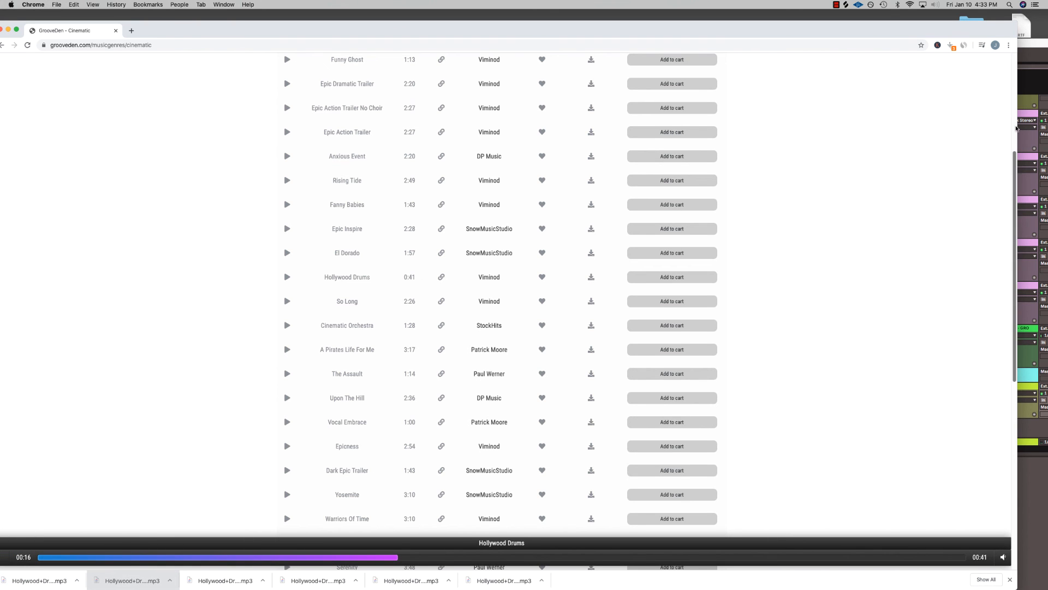
left_click_drag(1015, 130, 542, 142)
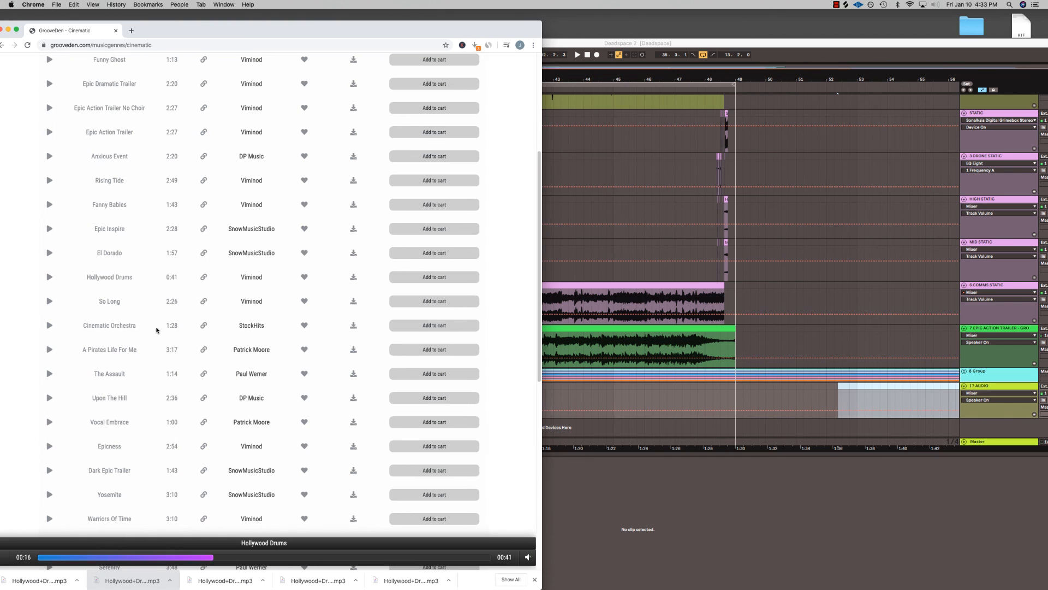
left_click_drag(38, 581, 586, 404)
left_click(586, 404)
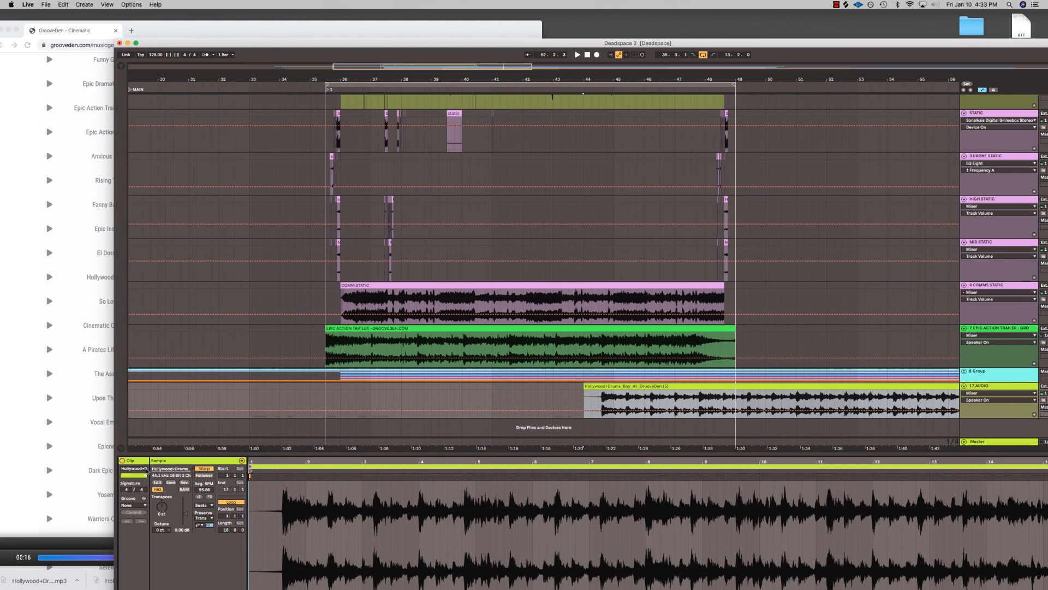
- Turn off warping for the Hollywood Drums clip and move it to 35.3.1, aligned with the start of the EPIC ACTION TRAILER clip
left_click(208, 469)
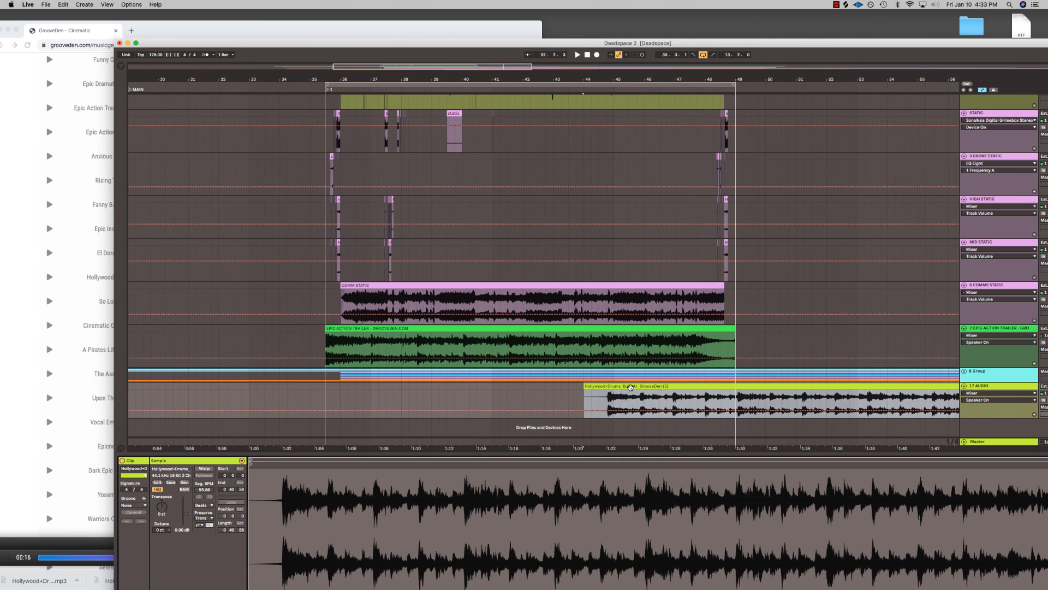
mouse_move(629, 387)
left_mouse_down()
mouse_move(431, 402)
mouse_move(363, 396)
mouse_move(376, 402)
left_mouse_up()
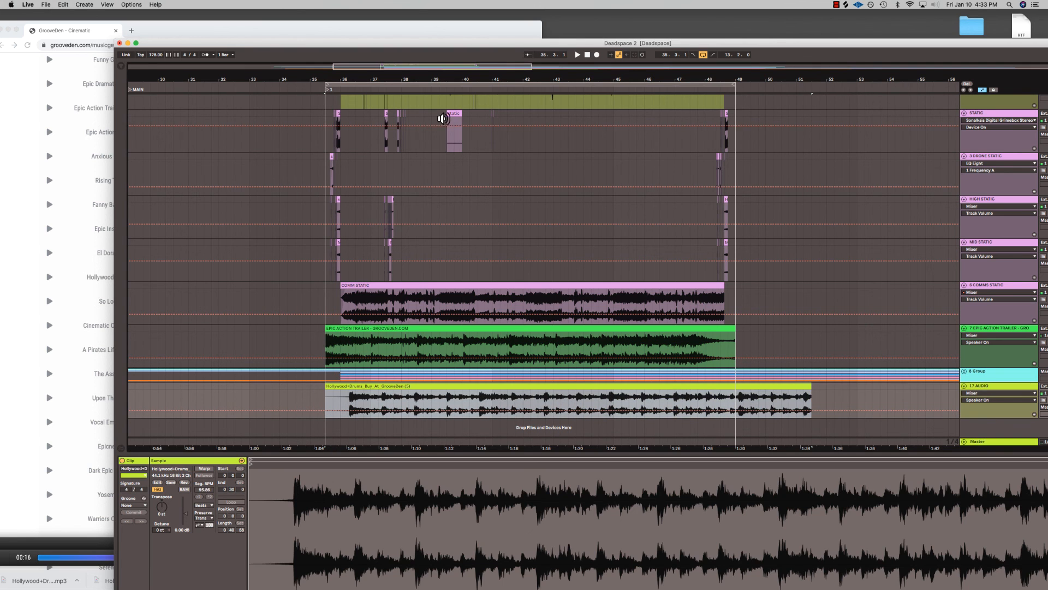
- Enlarge the Live window, select the 17 AUDIO track's volume and start playing the Hollywood Drums clip from its start
double_click(497, 45)
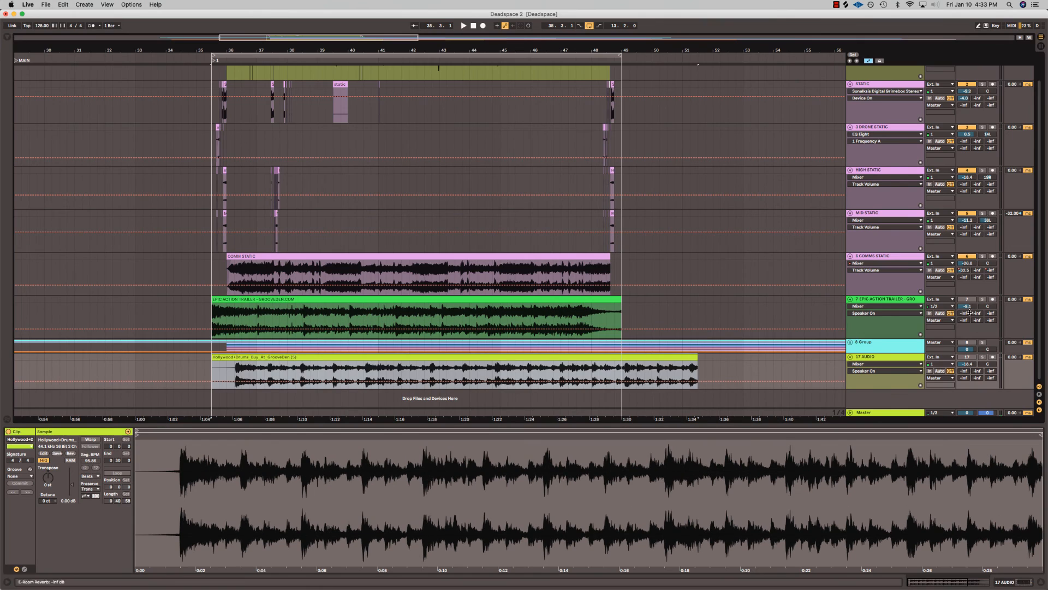
left_click(967, 364)
key("space")
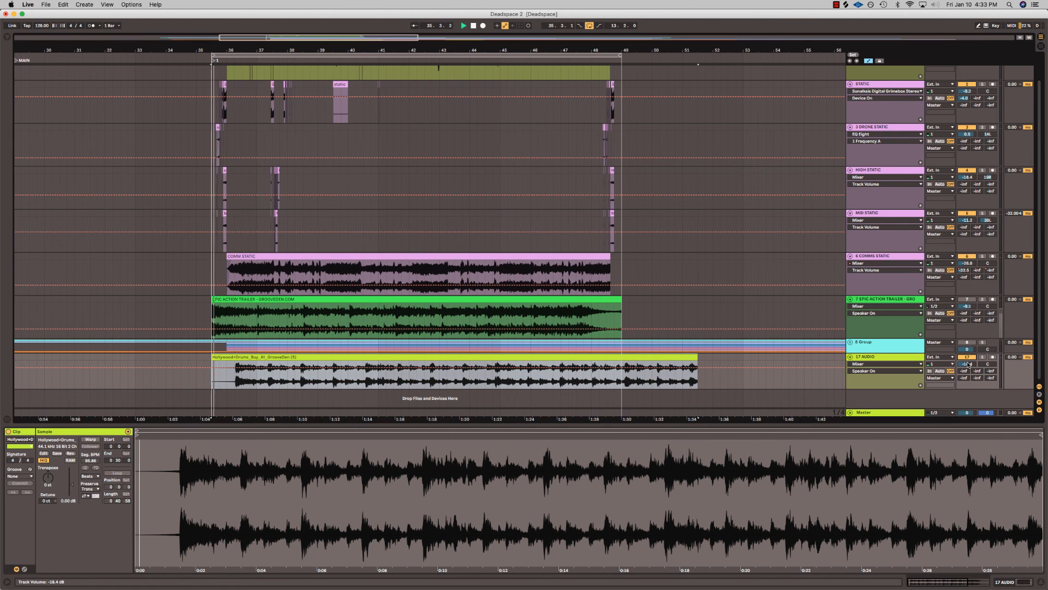